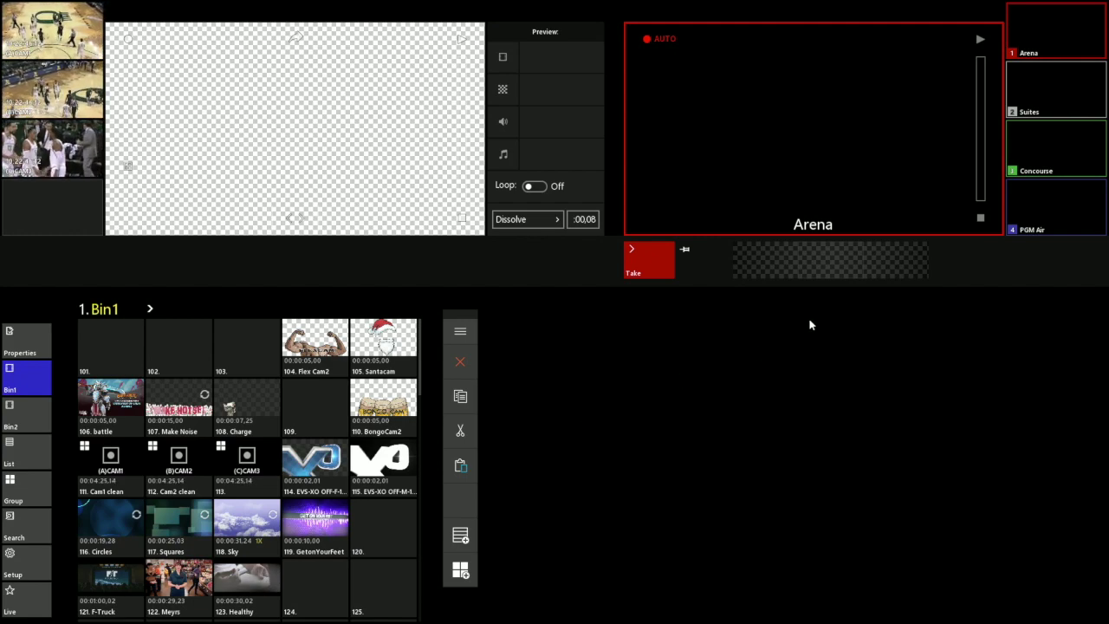
Step: View the Suites, Concourse and PGM Air program outputs in turn and return to the Arena output
left_click(1055, 84)
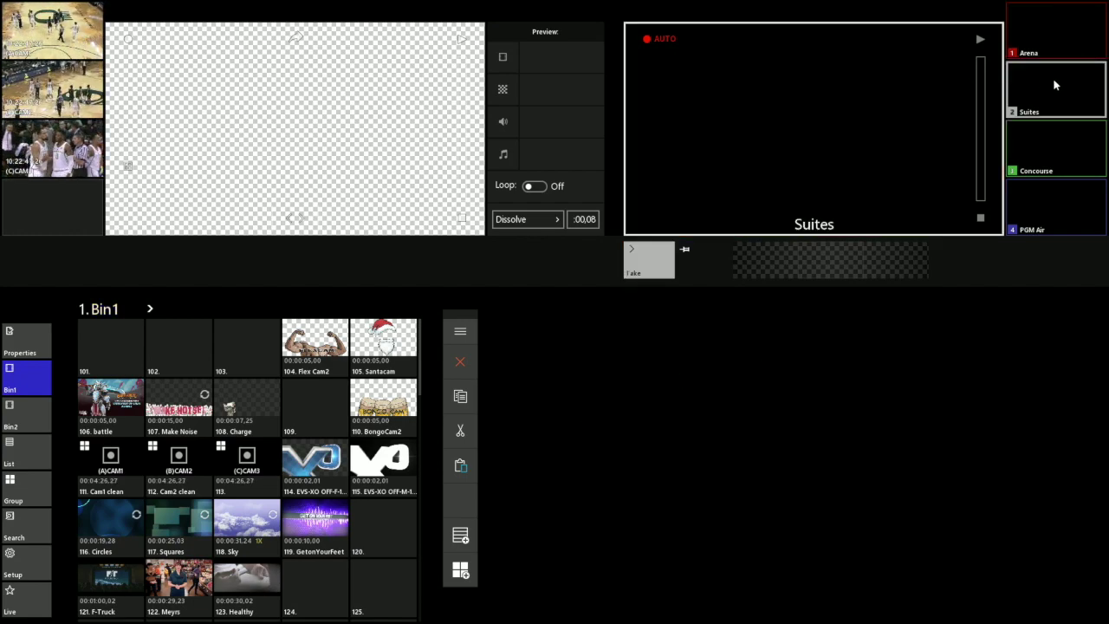
left_click(1054, 156)
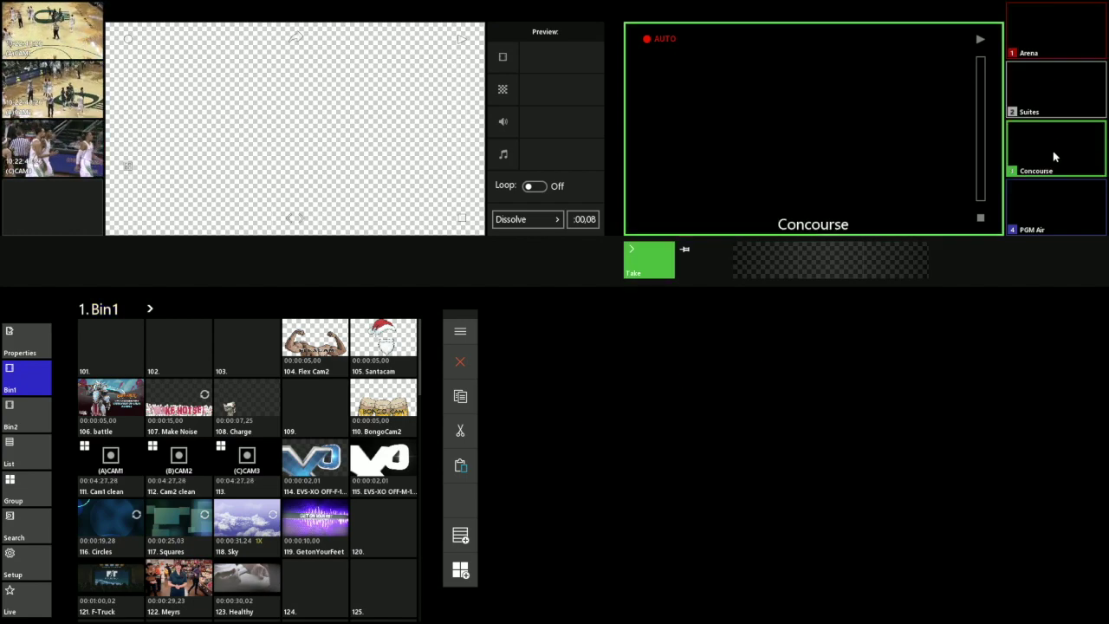
left_click(1057, 201)
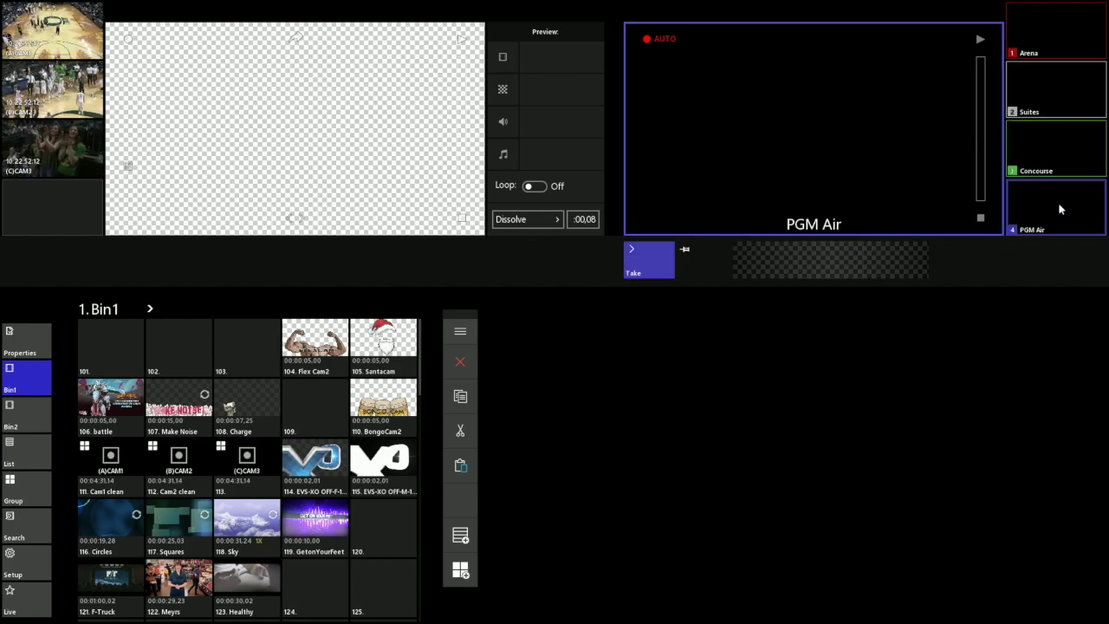
left_click(1065, 142)
left_click(1063, 96)
left_click(1058, 48)
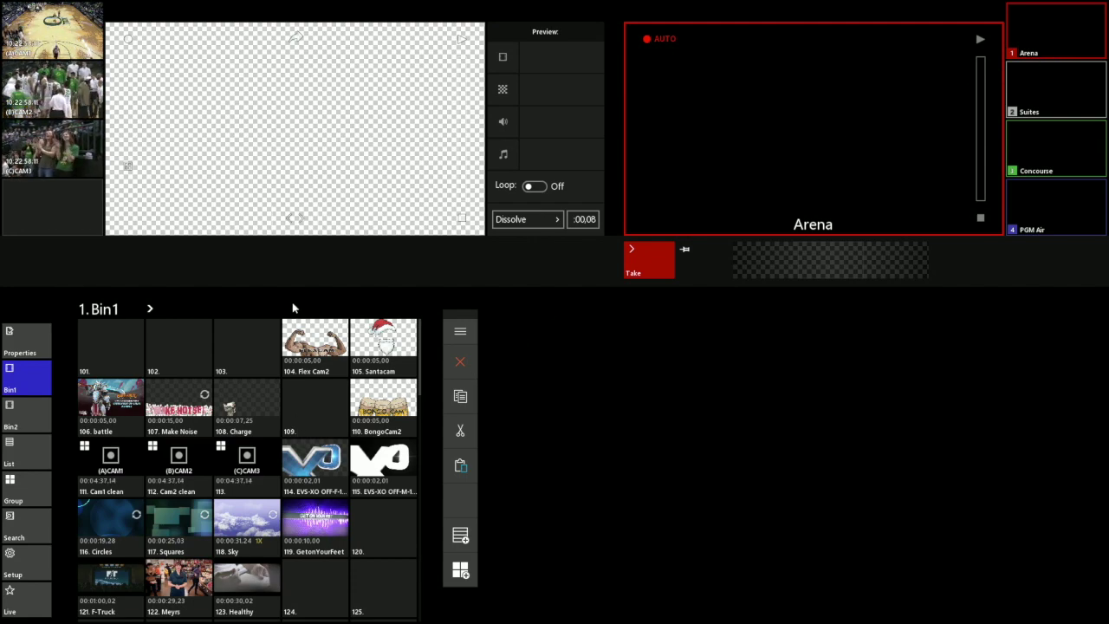
Step: Examine the clip bins: expand and collapse the Bin1 header, show and hide Bin2, and browse the Bin1 slots
left_click(149, 308)
left_click_drag(315, 315, 389, 315)
left_click_drag(198, 311, 384, 304)
left_click(150, 310)
left_click(44, 412)
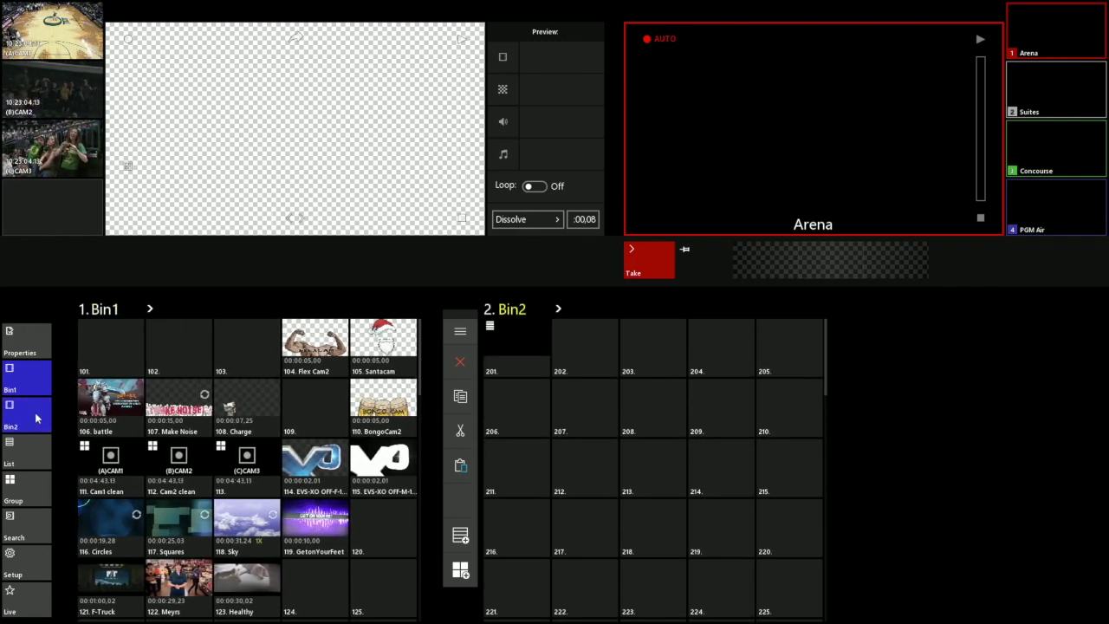
left_click(35, 412)
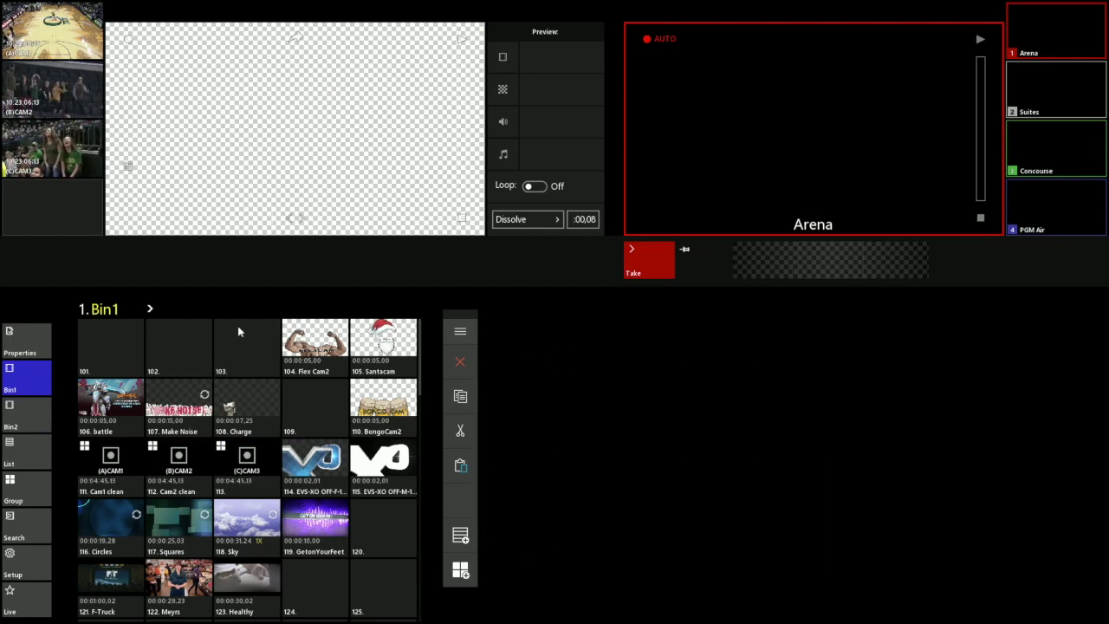
scroll(365, 521, "down", 7)
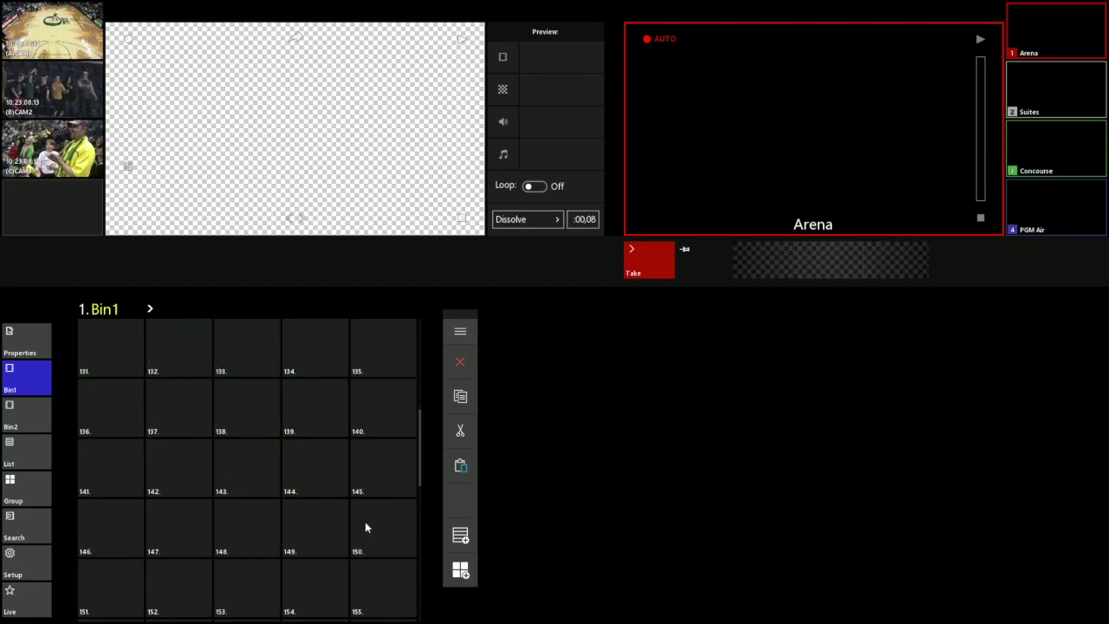
scroll(365, 521, "up", 7)
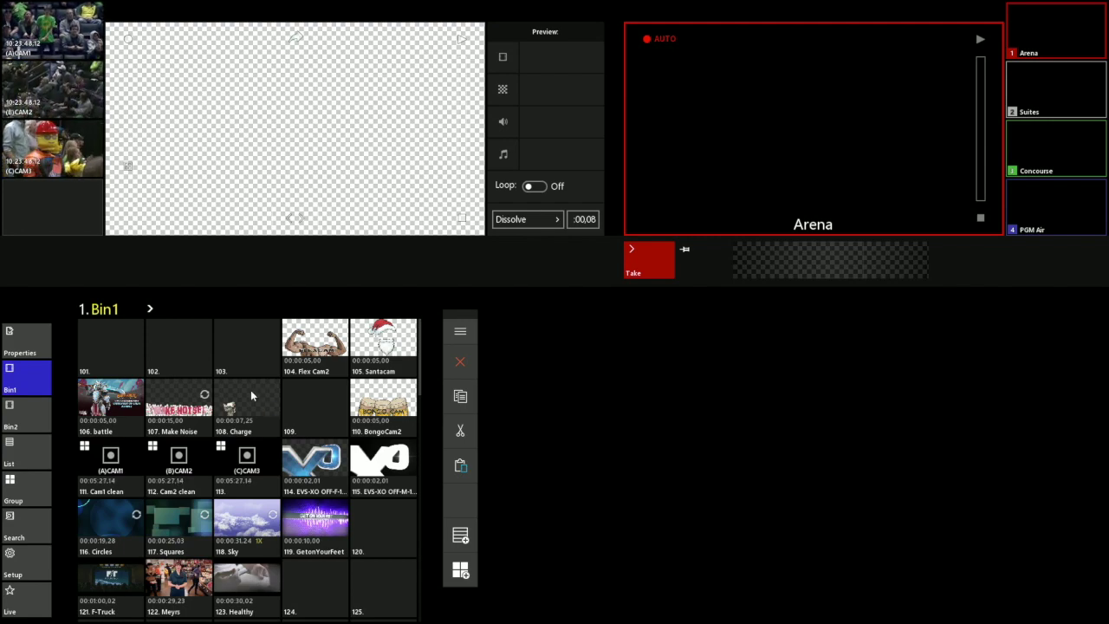
Step: Preview live CAM2, mark an in and an out point, and store the clip in empty Bin1 slot 109
left_click(71, 167)
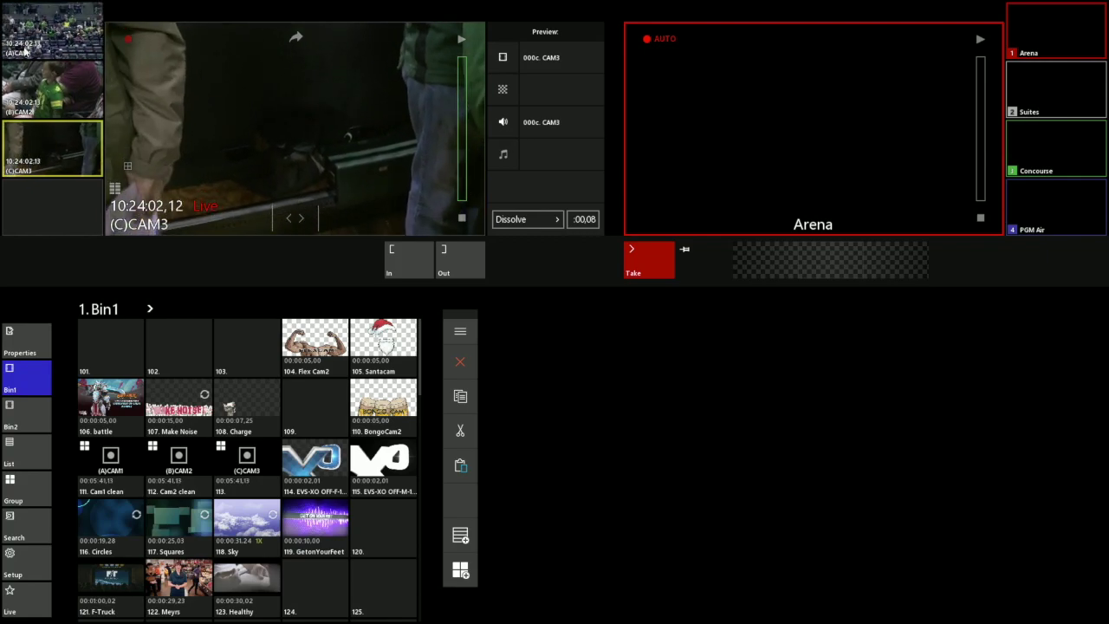
key("Up")
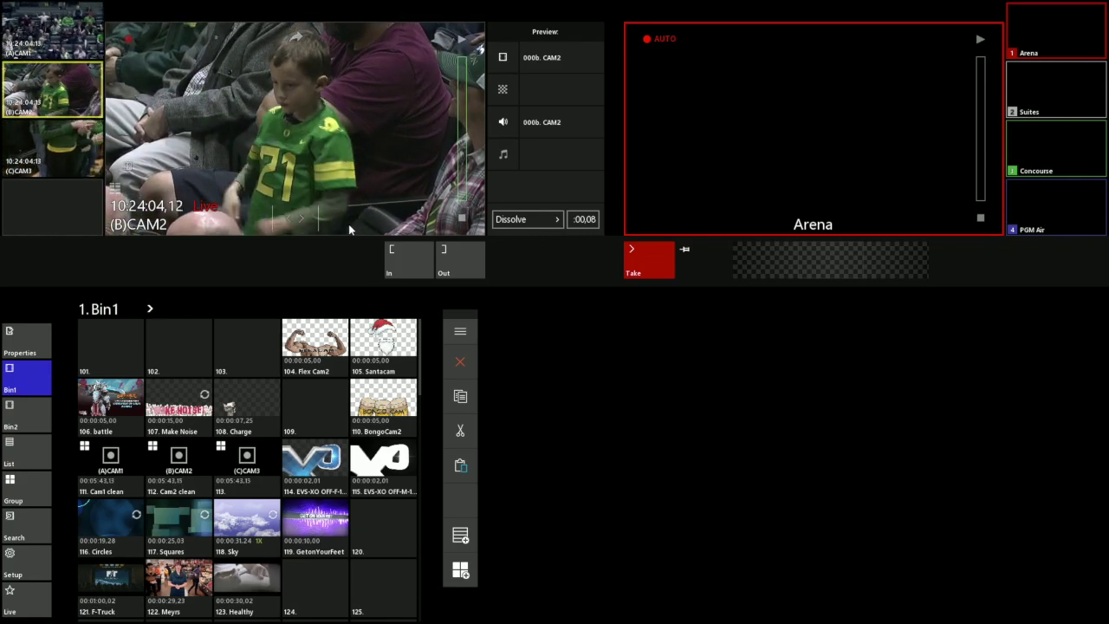
left_click(407, 249)
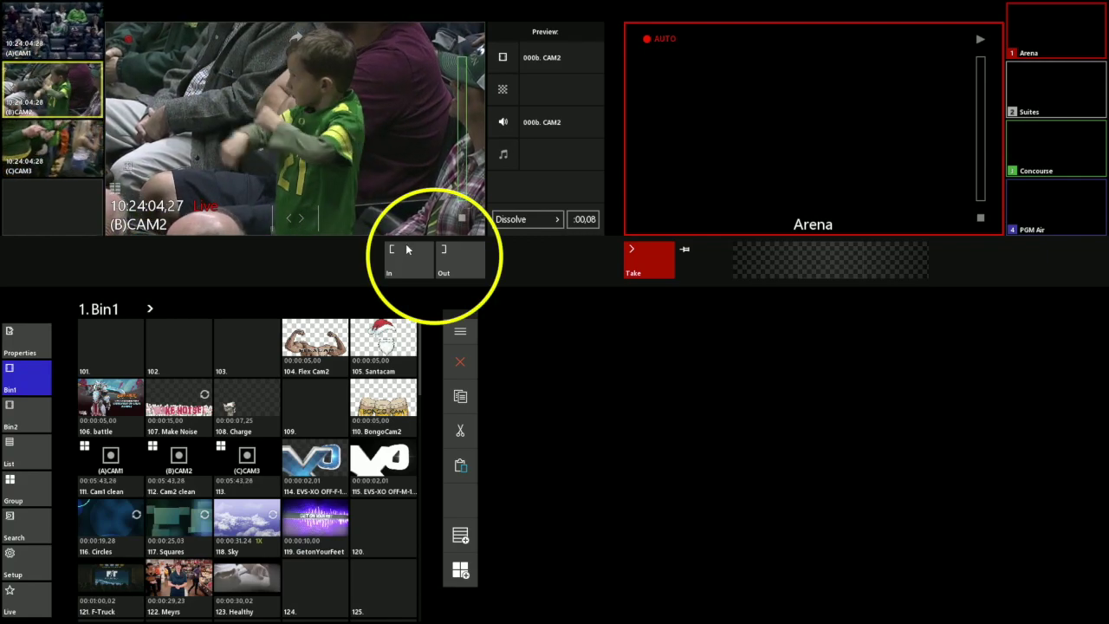
left_click(463, 258)
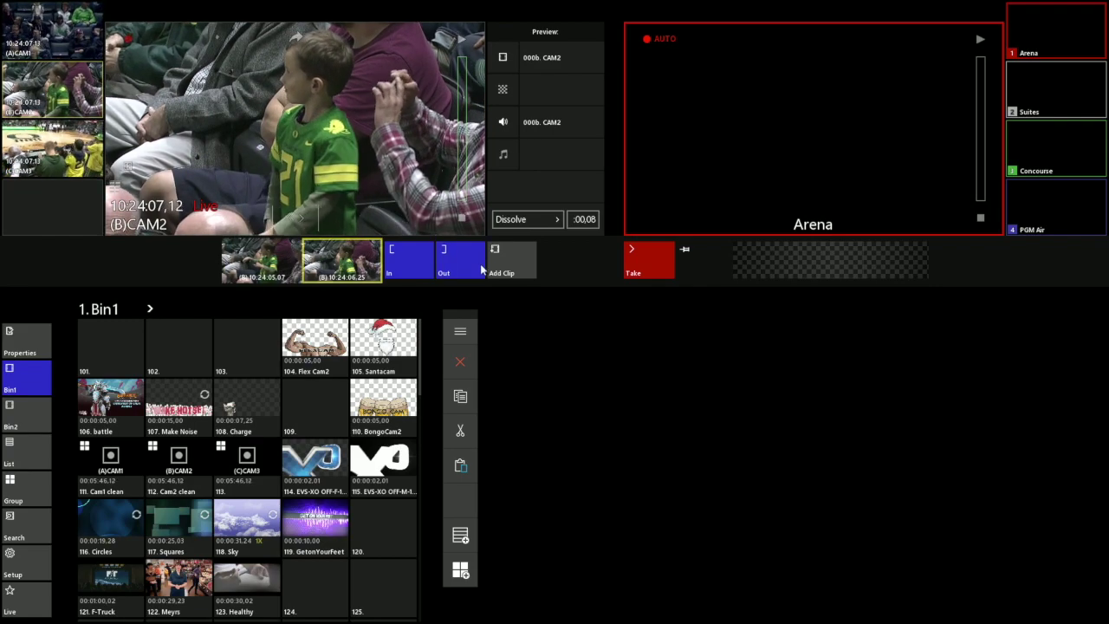
left_click(317, 406)
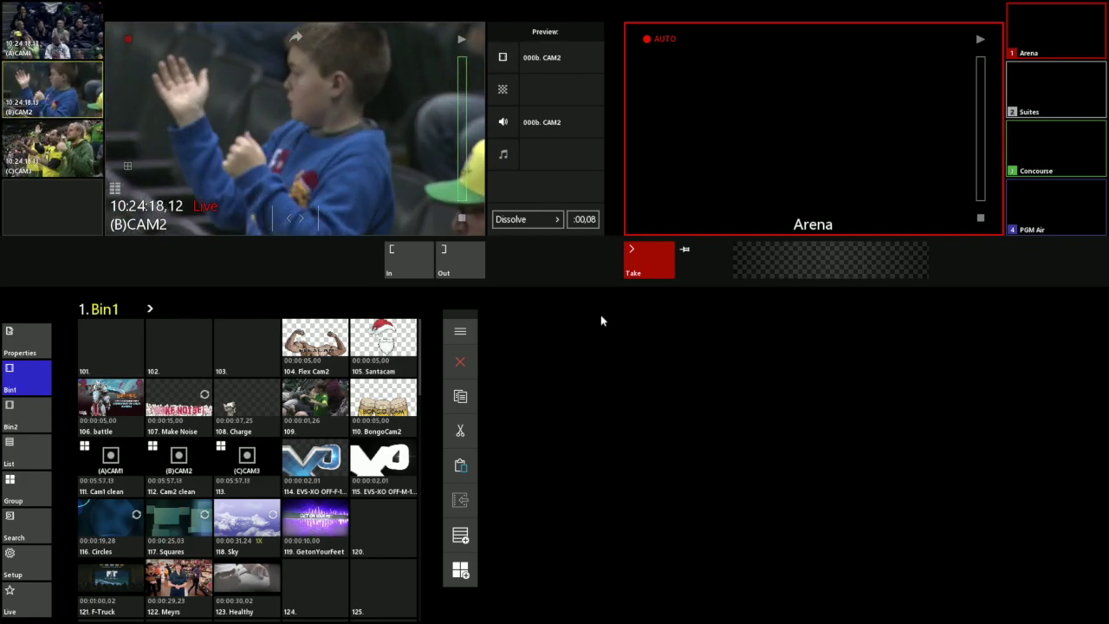
Step: Take live CAM2 to the Arena, Suites, Concourse and PGM Air outputs, and switch them to live CAM3
left_click(640, 268)
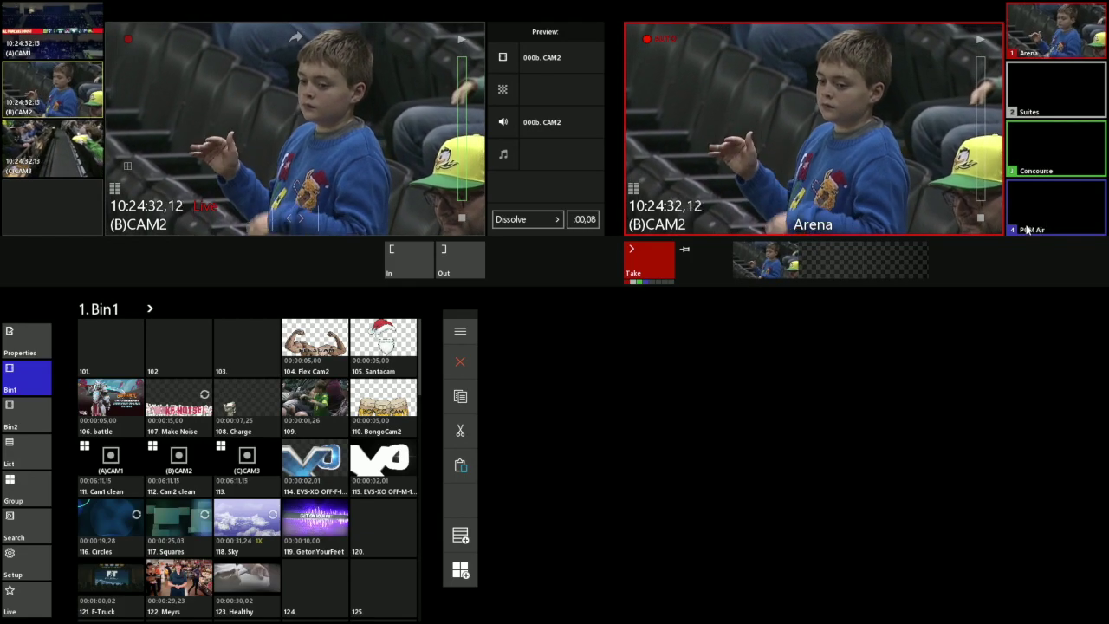
left_click(655, 263)
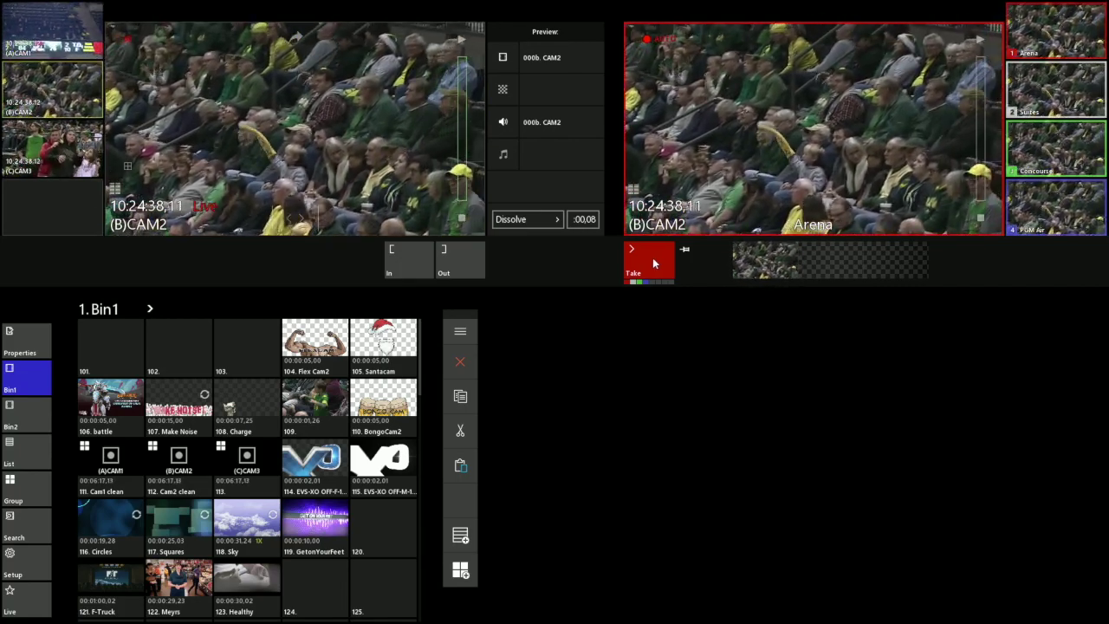
left_click(52, 147)
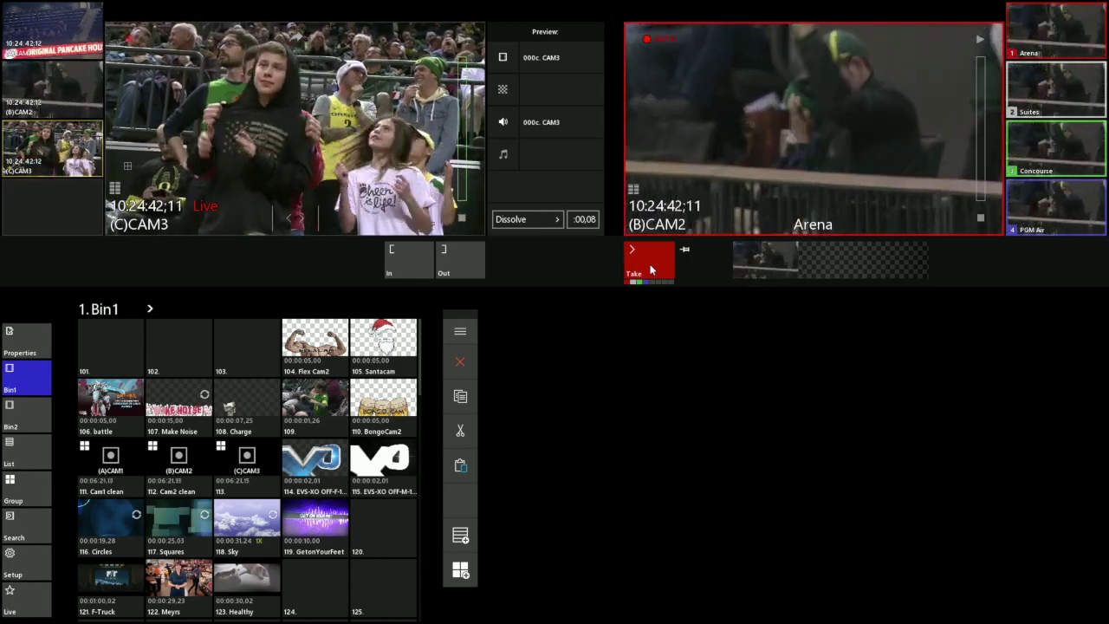
left_click(651, 267)
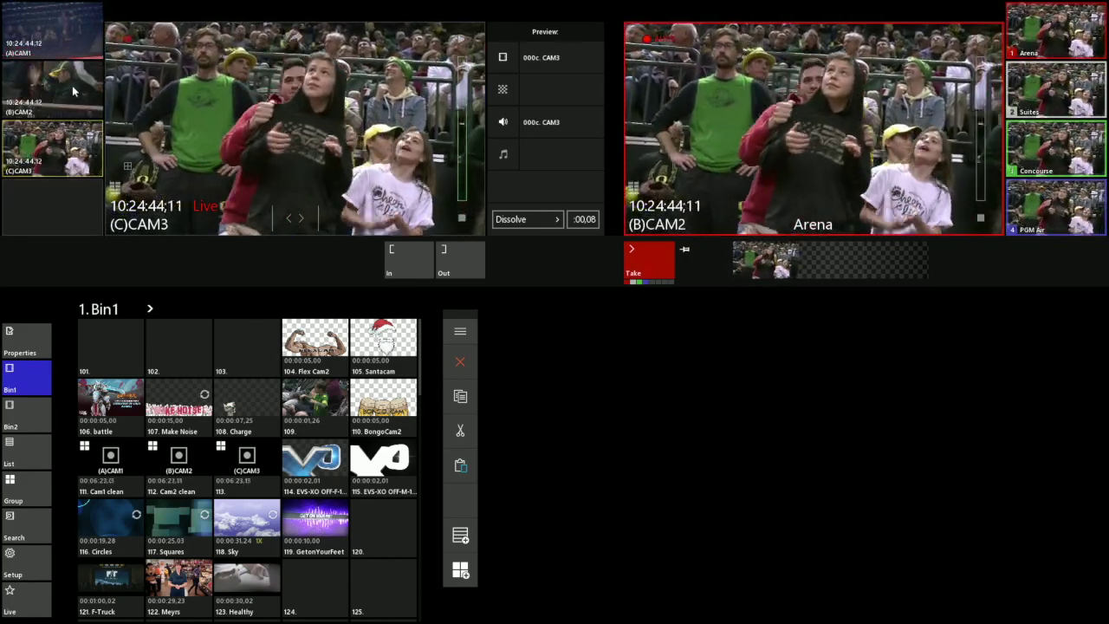
Step: Jog CAM2 back in the preview to 10:24:42,05 and take the delayed playback to all outputs
left_click(72, 85)
left_click_drag(293, 216, 367, 217)
left_click(651, 264)
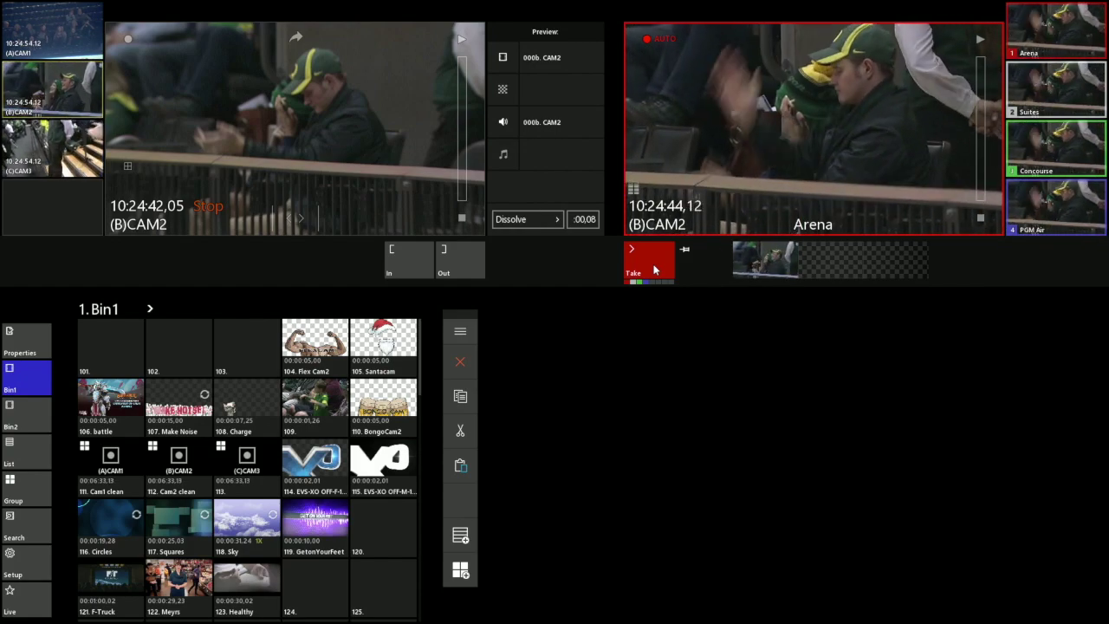
left_click_drag(297, 222, 130, 207)
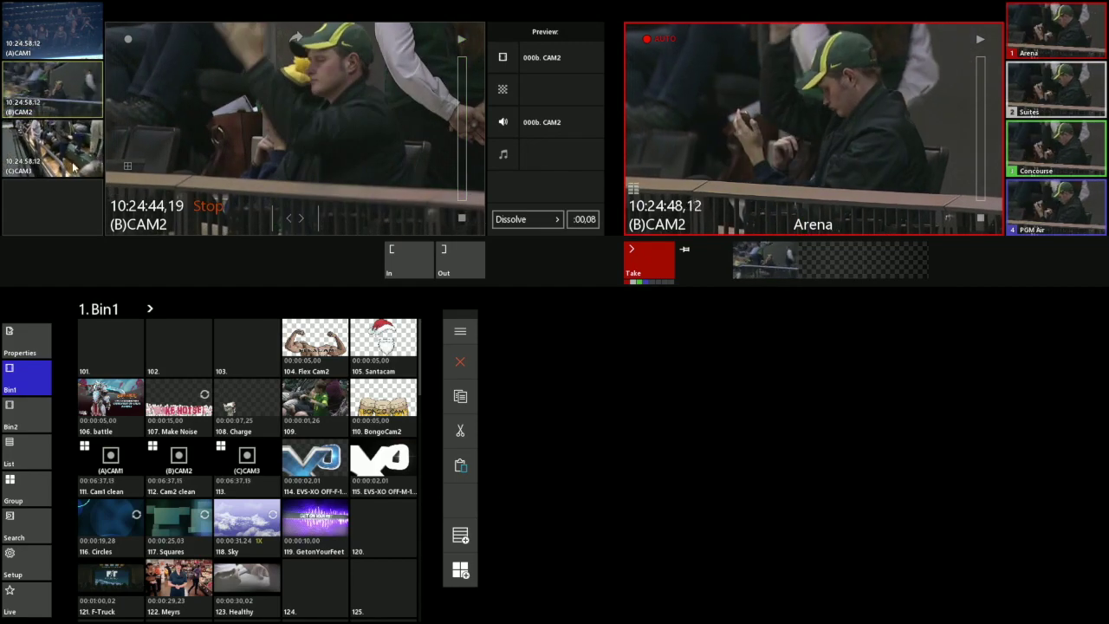
Step: Rewind CAM1 in the preview to 10:24:56,04, take it to all outputs, and return them to live CAM3
left_click(52, 30)
left_click_drag(298, 223, 80, 222)
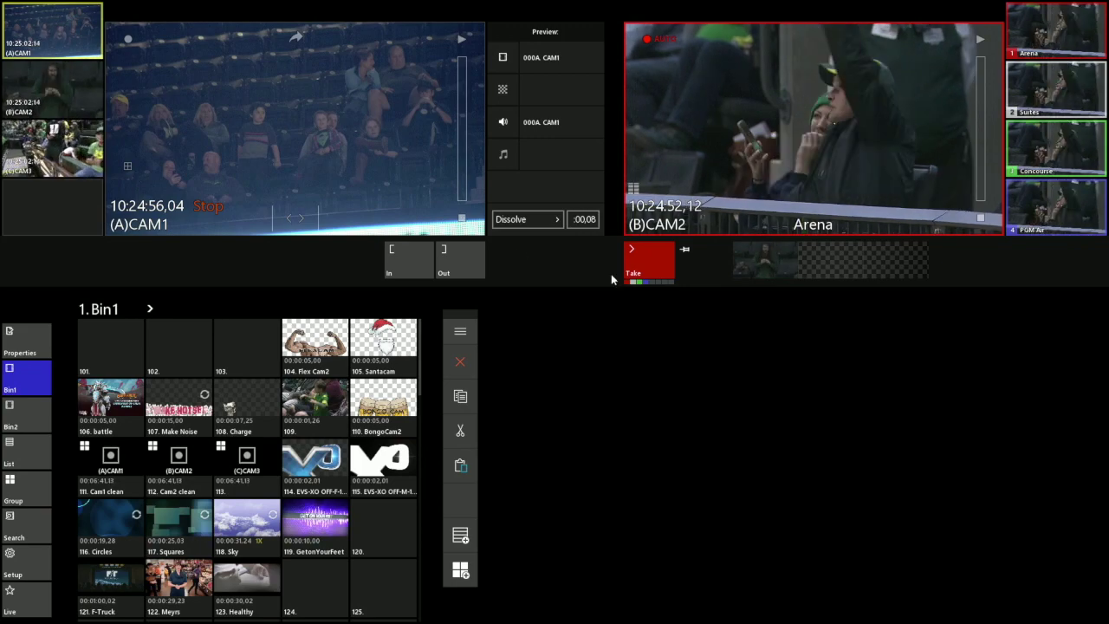
left_click(654, 263)
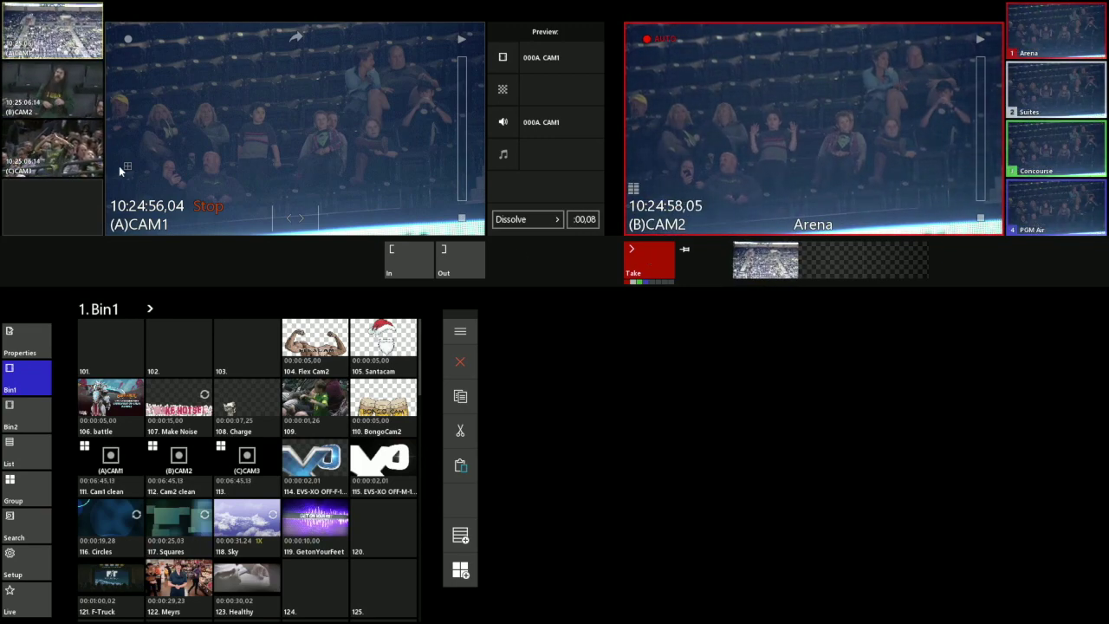
left_click(71, 155)
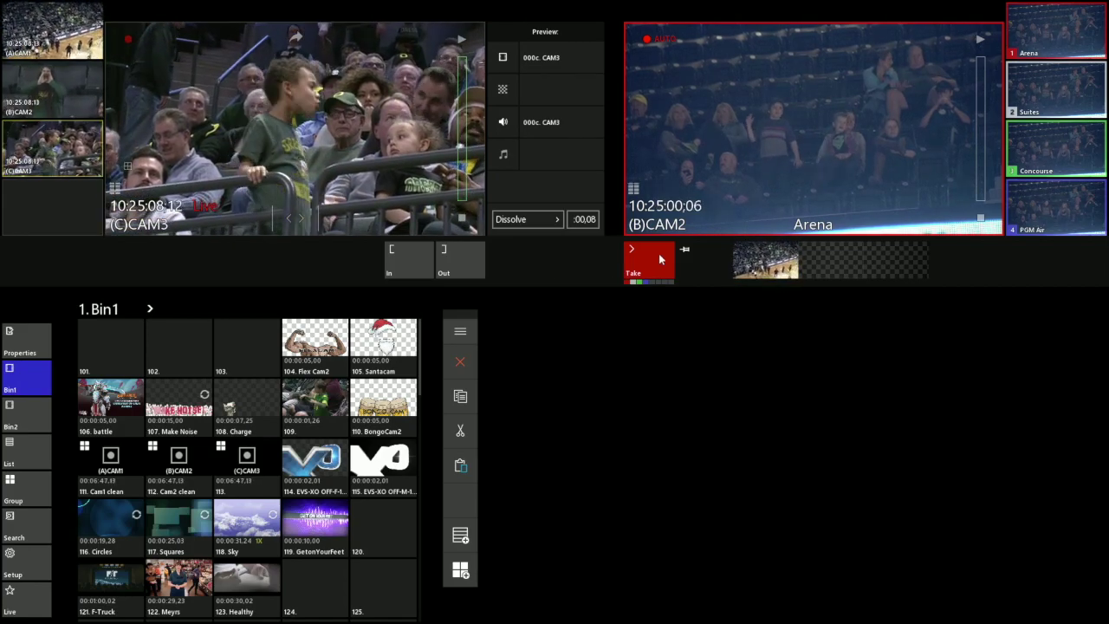
left_click(656, 260)
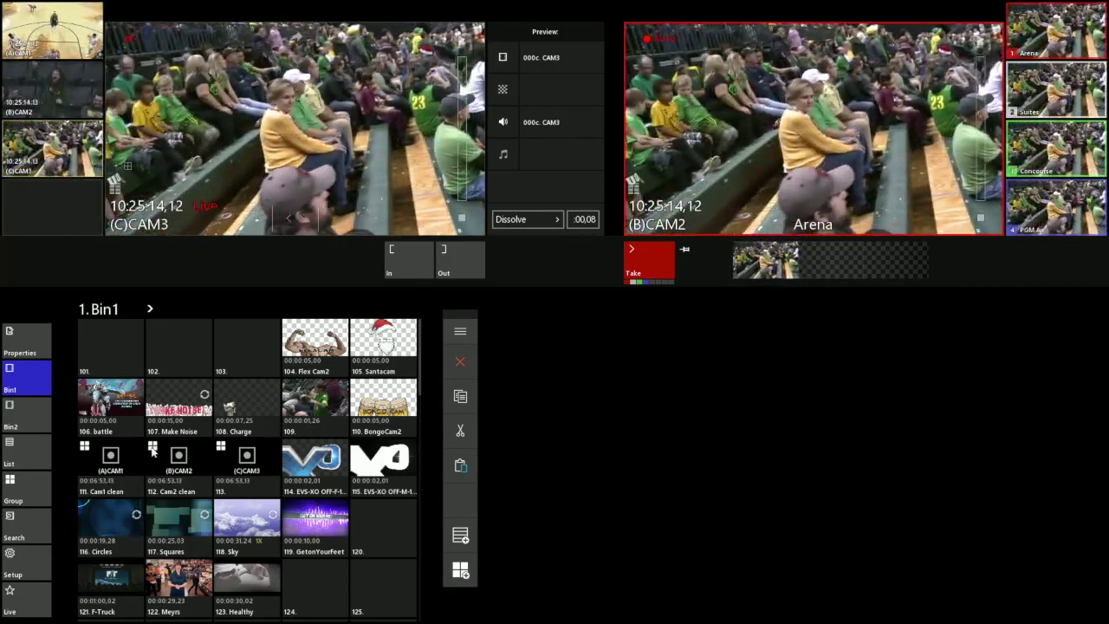
Step: Cue clip 116 Circles from Bin1 and take it to all outputs over CAM3
left_click(123, 519)
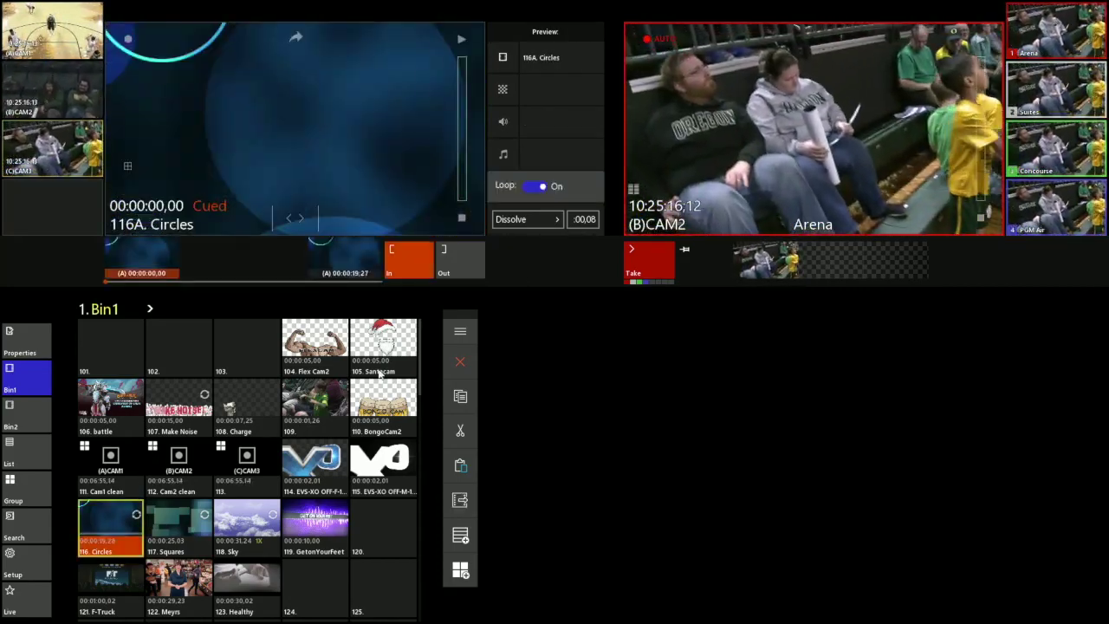
left_click(648, 267)
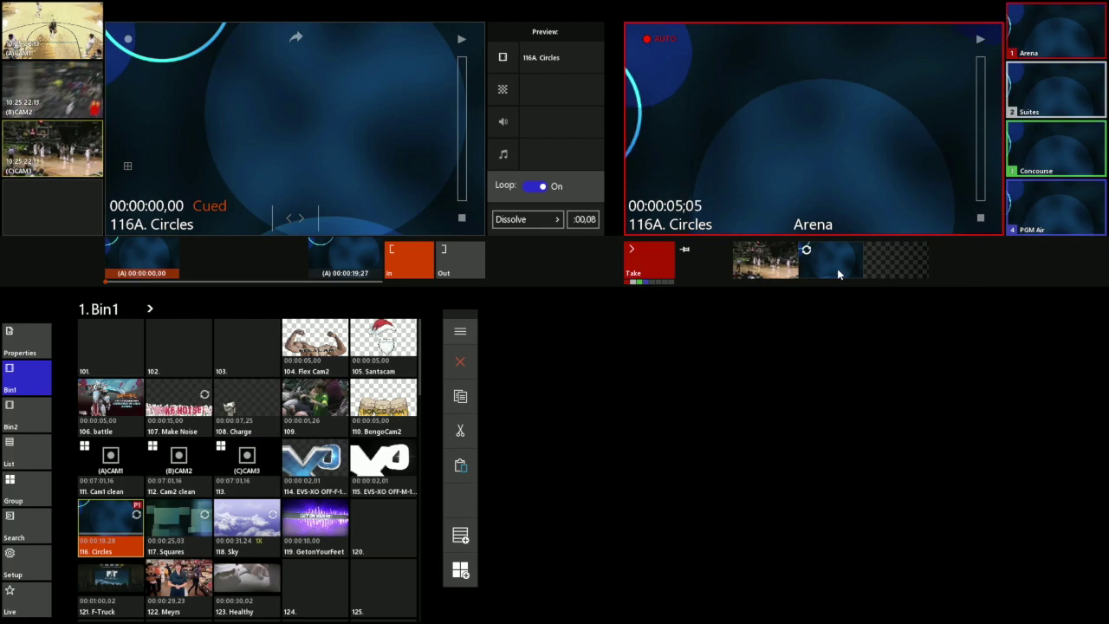
Step: Inspect the contents of the Back, Main and Top program layers
left_click(778, 264)
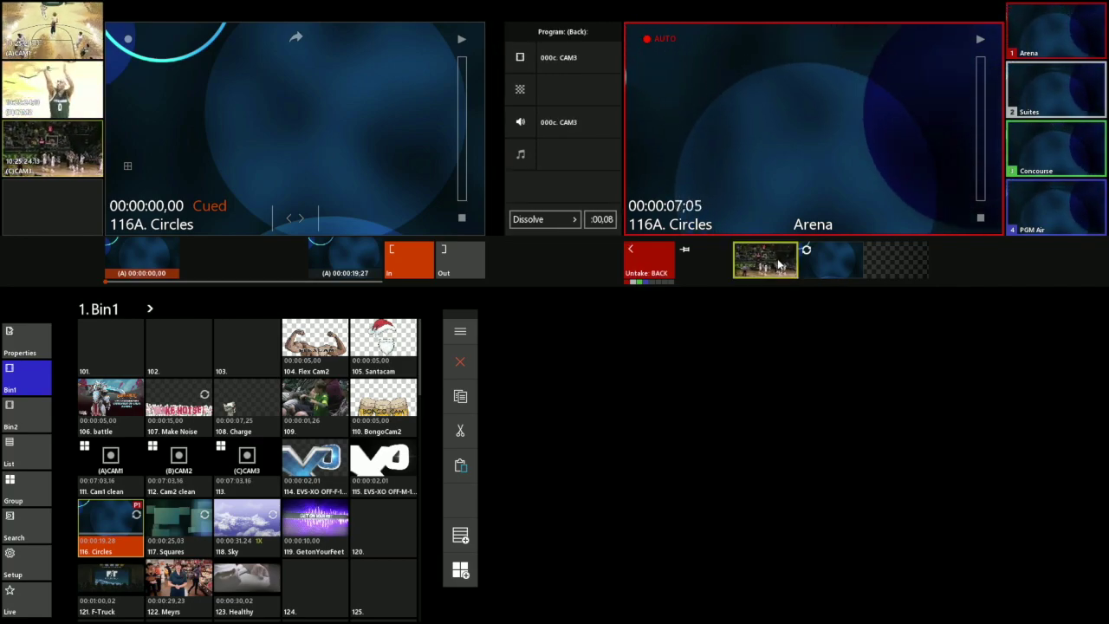
left_click(817, 267)
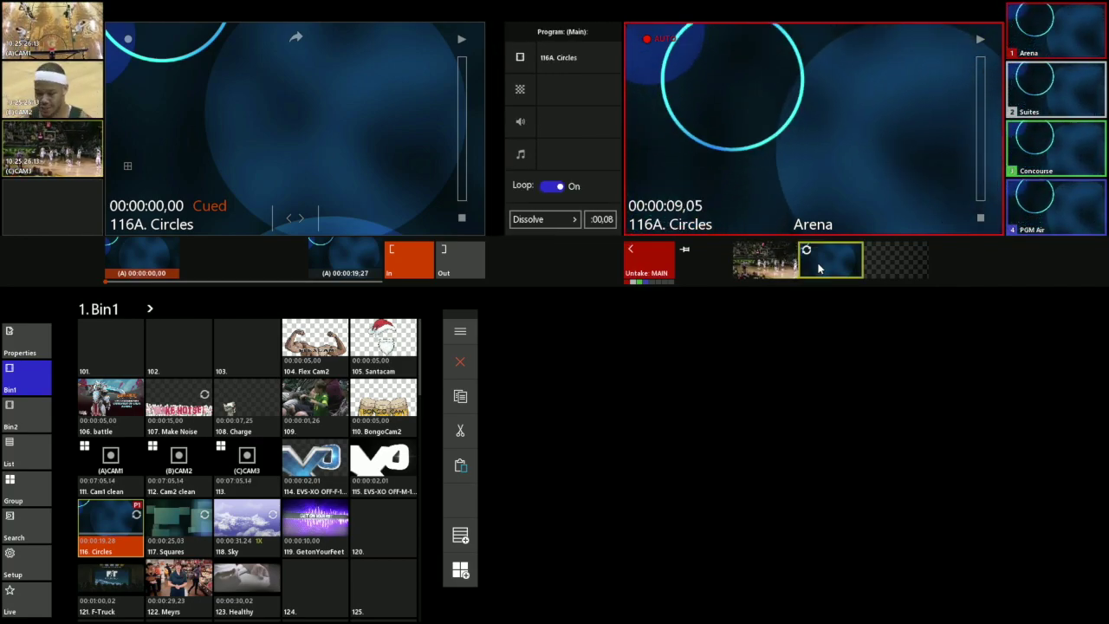
left_click(894, 251)
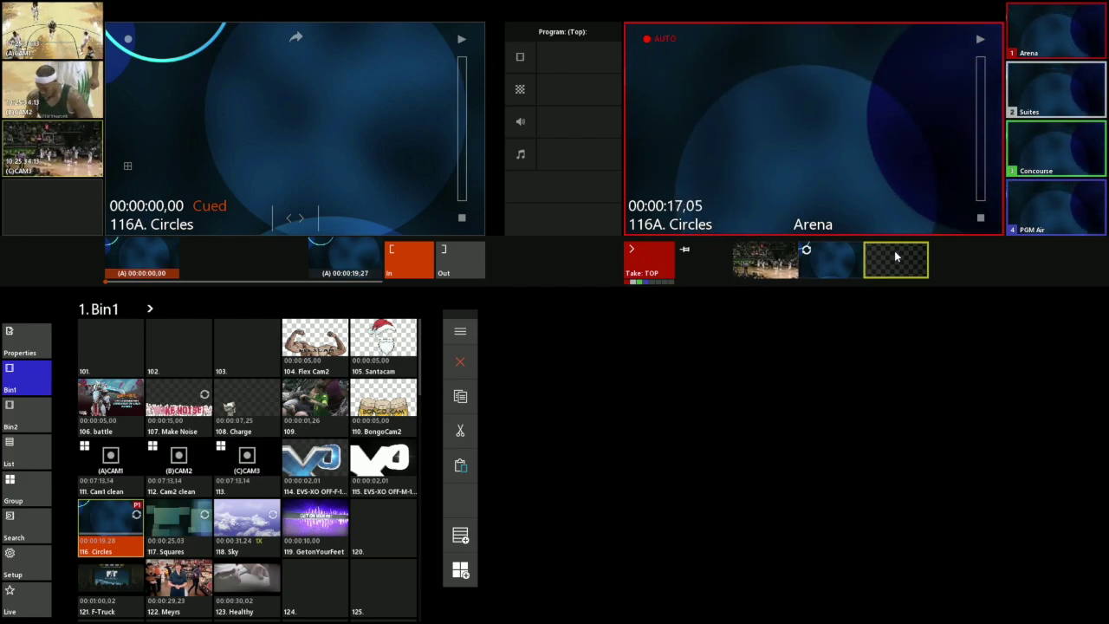
Step: Untake Circles from the Main program layer and take it back on air
left_click(837, 263)
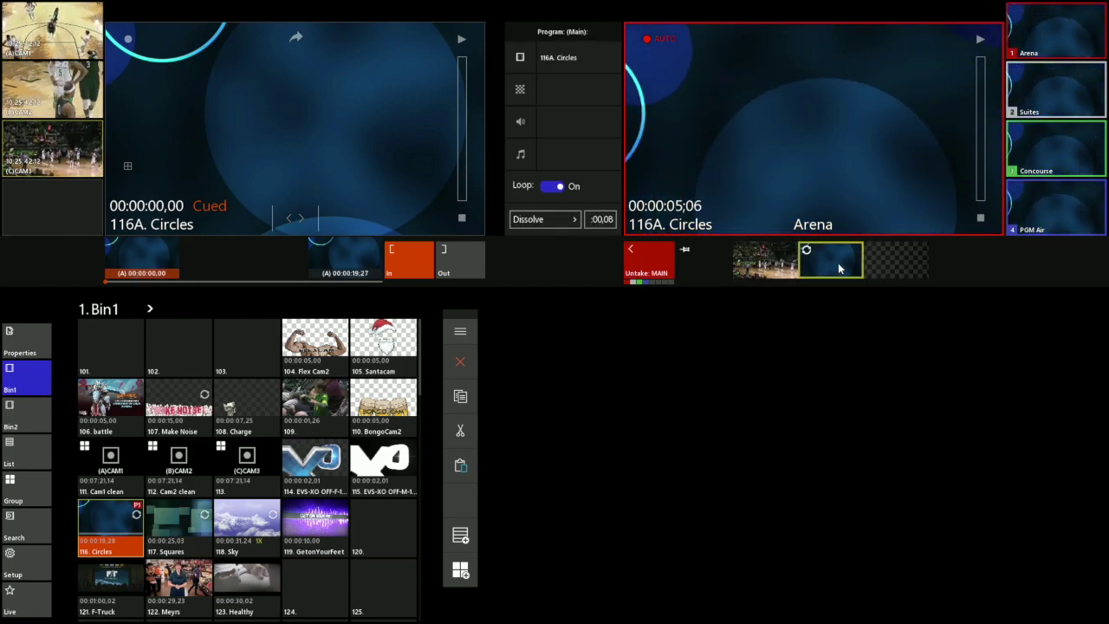
left_click(648, 260)
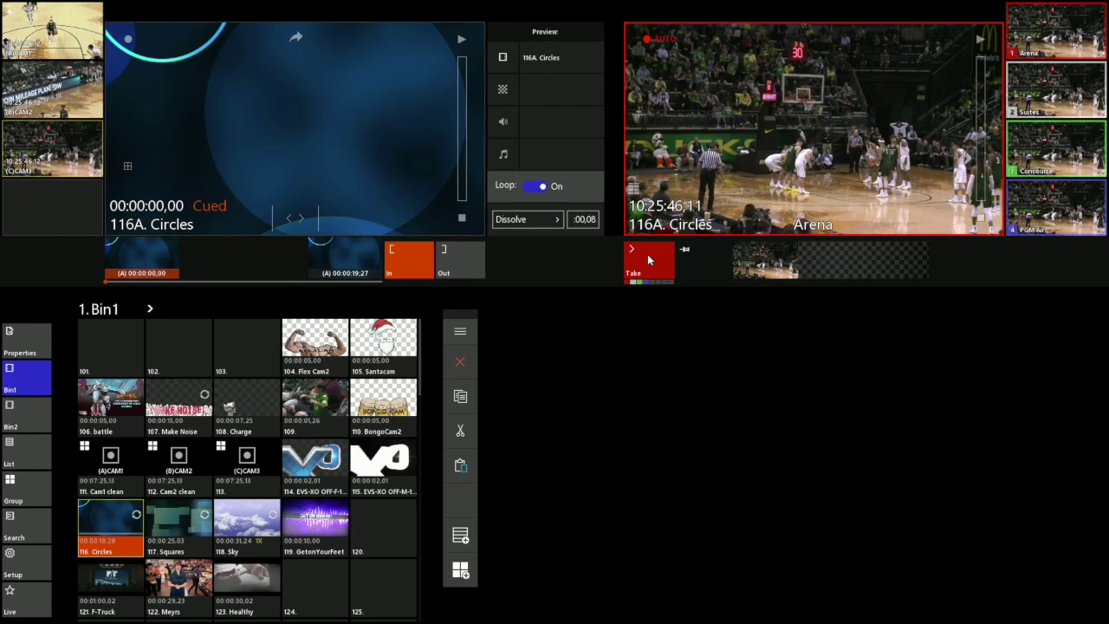
left_click(648, 260)
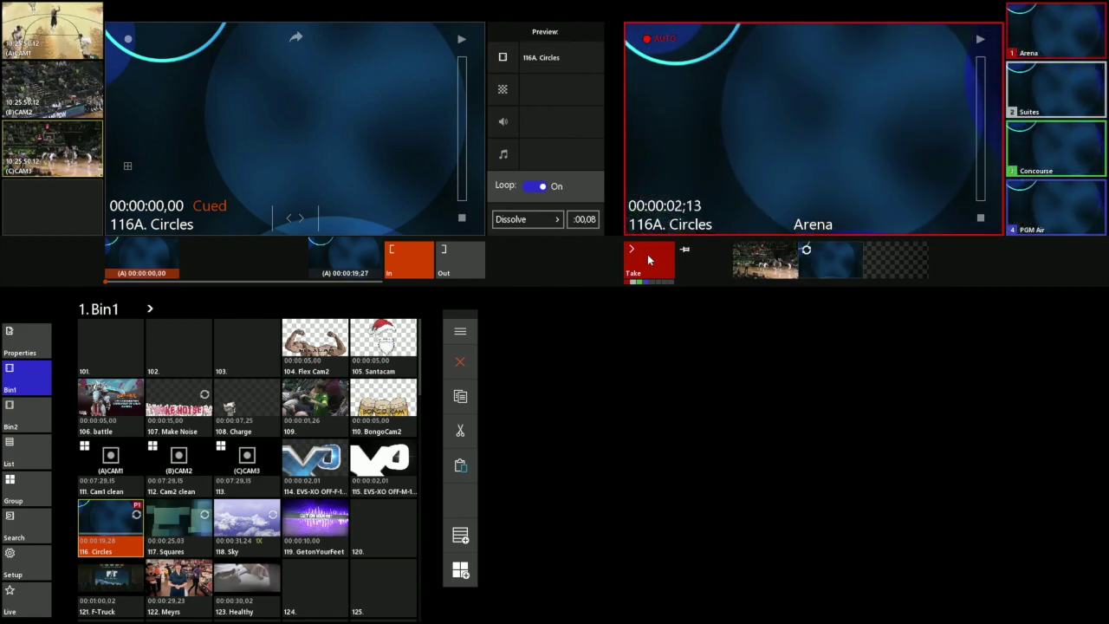
Step: Take clip 110 BongoCam2 to program as a keyed overlay and untake Circles from the Main layer
left_click(381, 401)
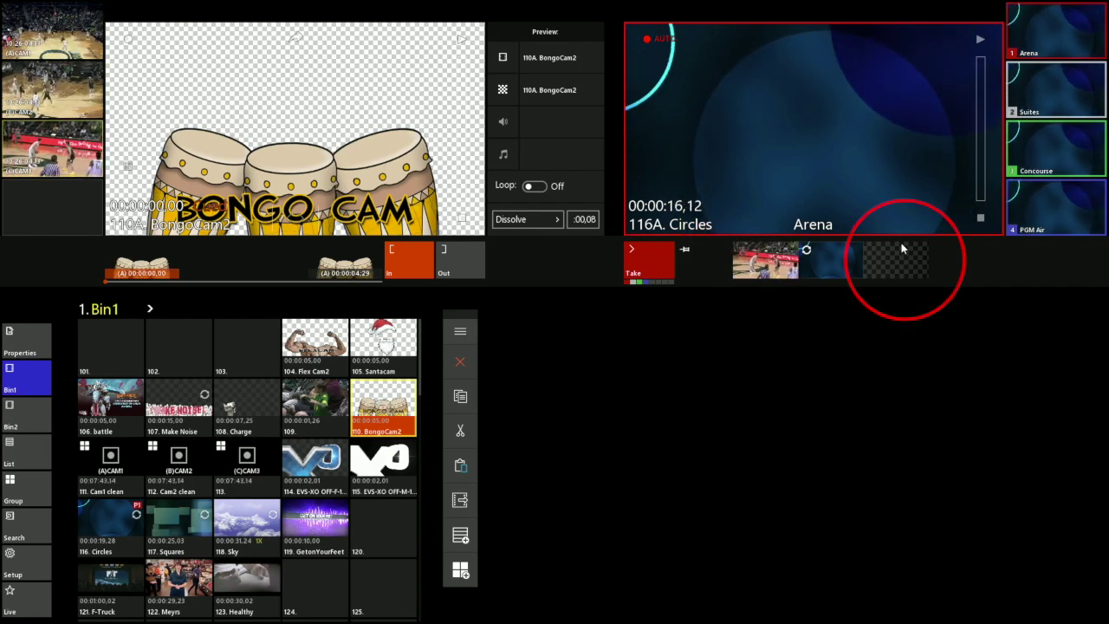
left_click(643, 270)
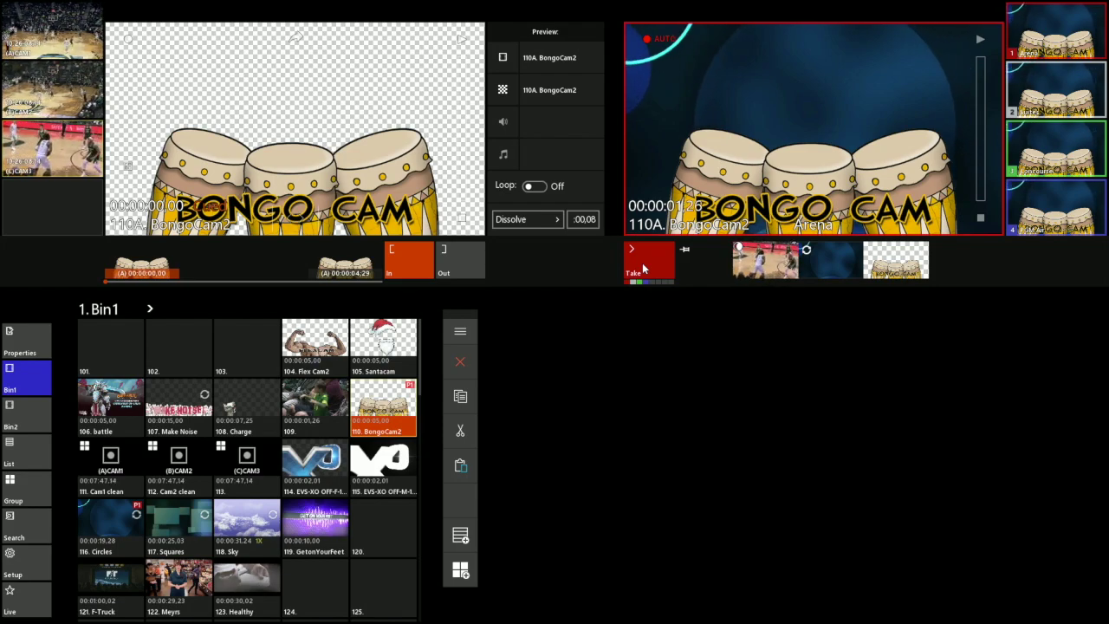
left_click(819, 266)
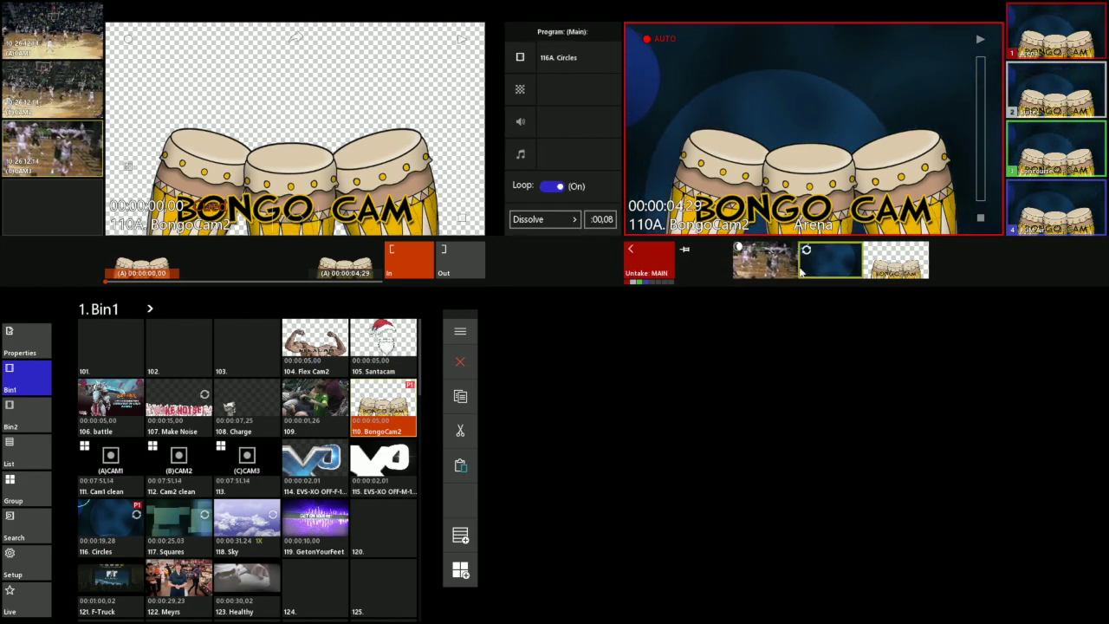
left_click(658, 262)
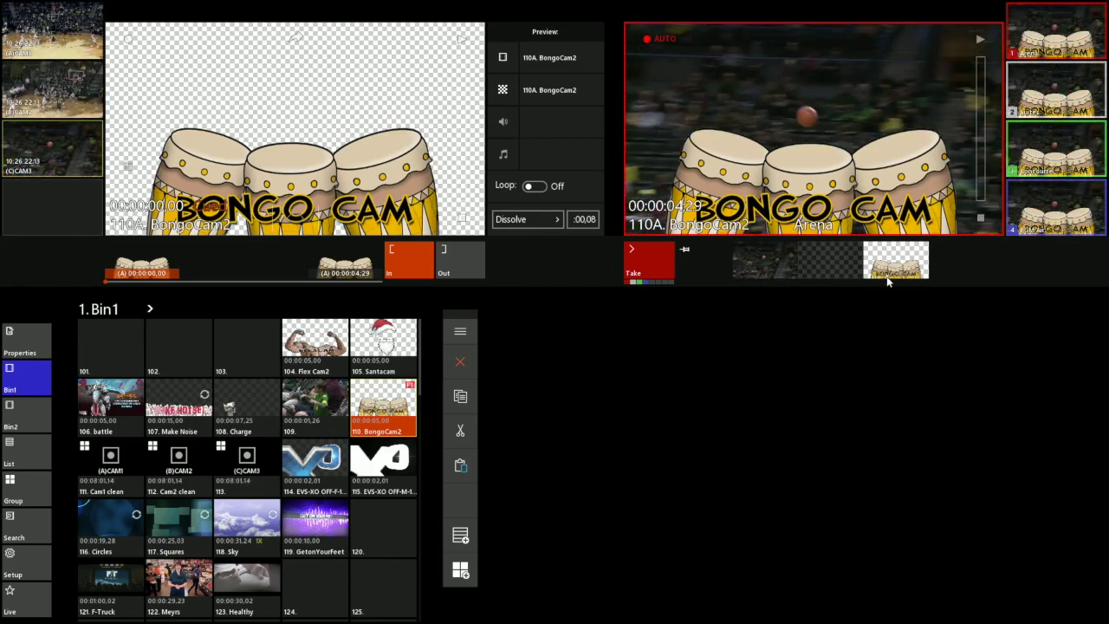
Step: Untake the BongoCam2 overlay from the Top program layer
left_click(668, 267)
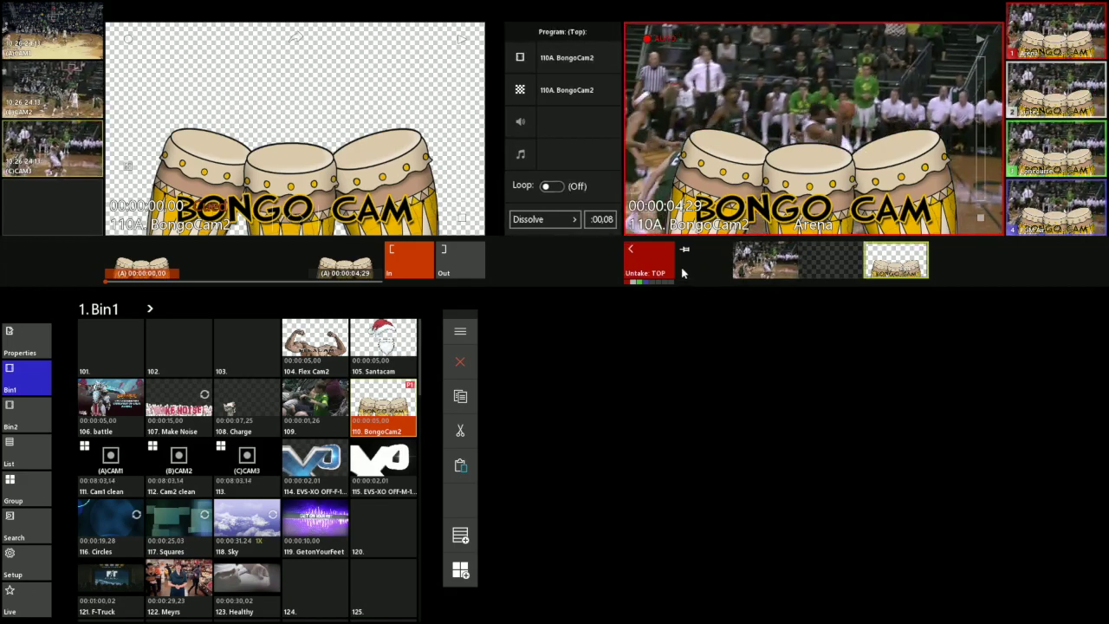
left_click(654, 261)
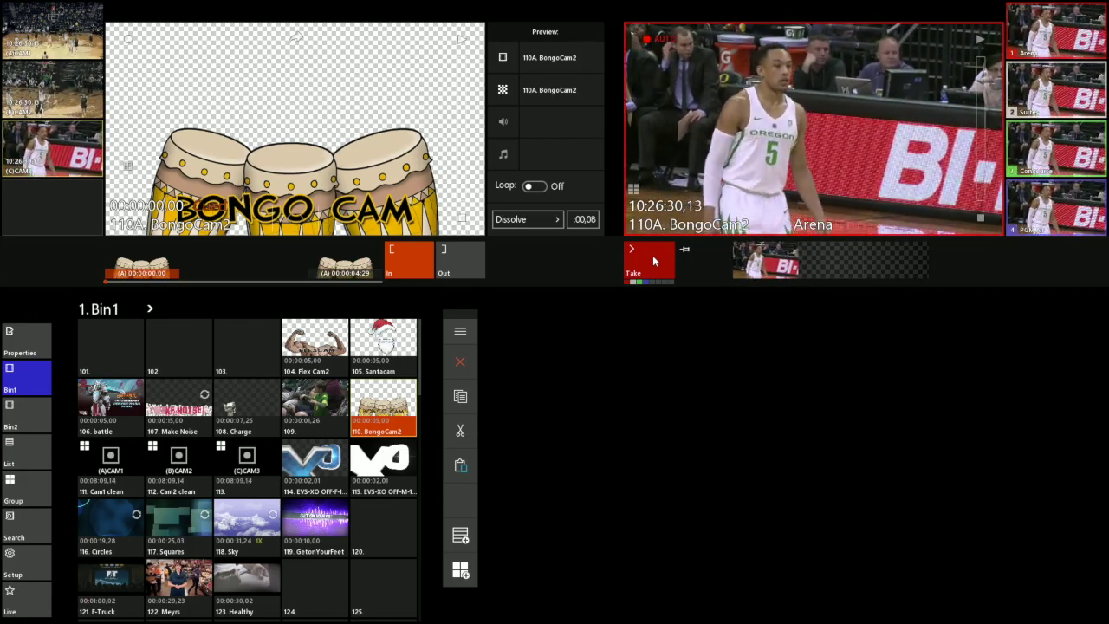
Step: Preview clips 114 EVS-XO OFF-F-185A and 115 EVS-XO OFF-M-185B in turn, playing and scrubbing them to compare fill and matte
left_click(318, 465)
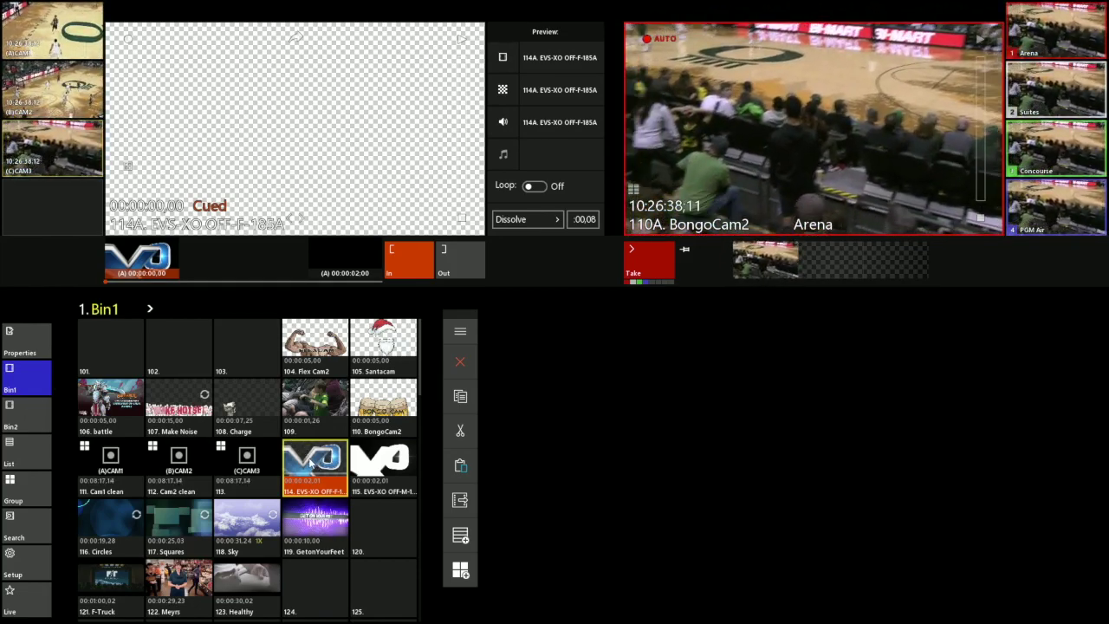
left_click(372, 472)
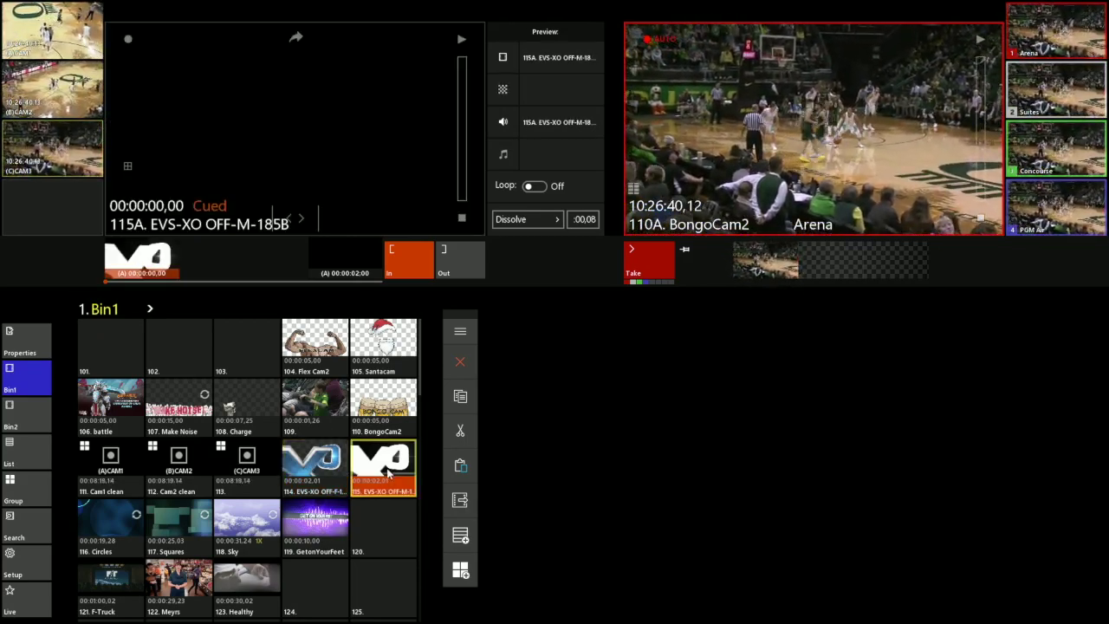
left_click(321, 468)
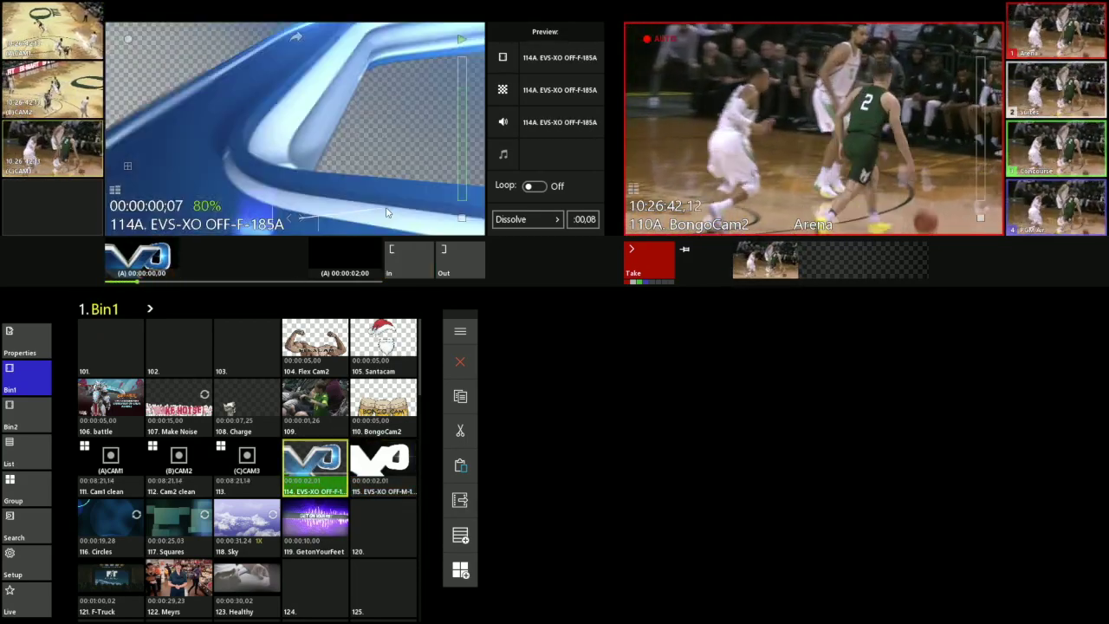
left_click(376, 472)
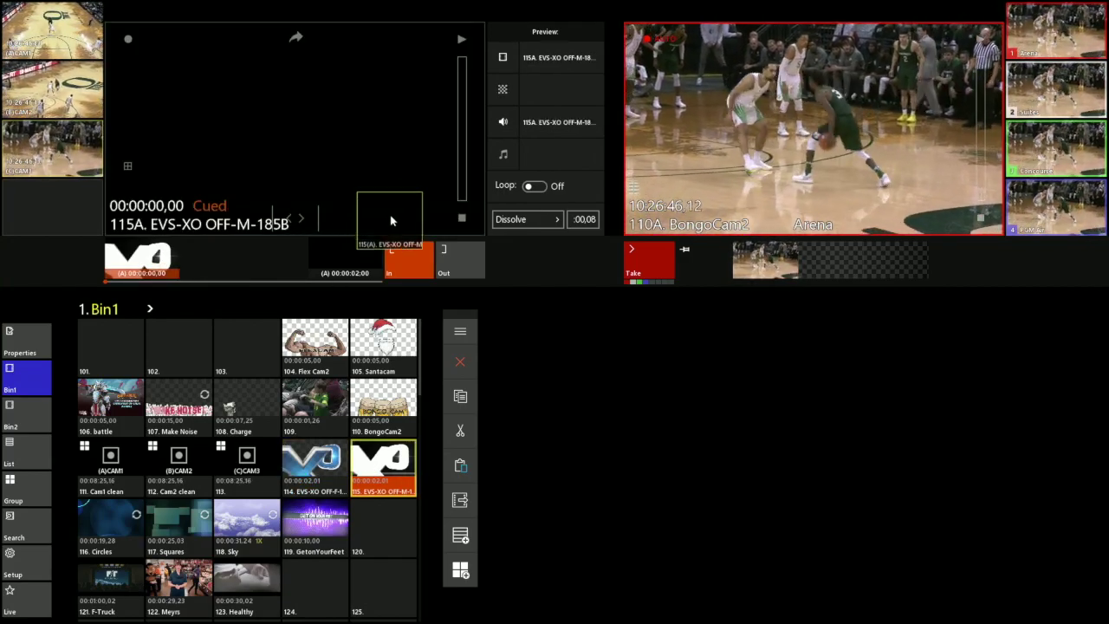
left_click_drag(377, 215, 364, 210)
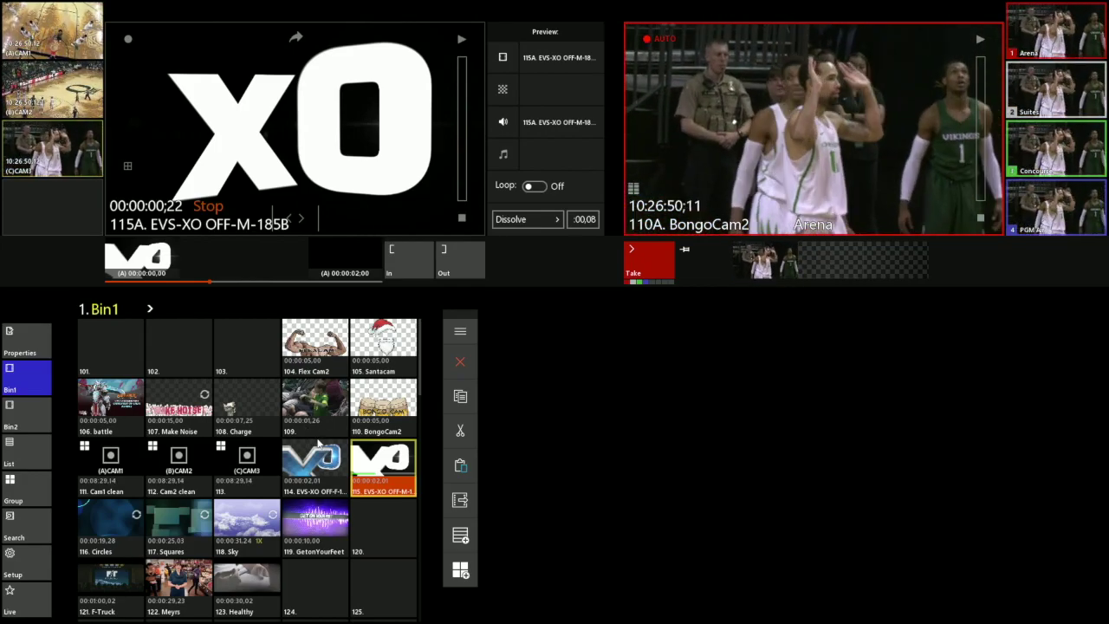
Step: Open the properties of clip 114 EVS-XO OFF-F-185A and inspect its linked video, key and composite in preview
key("Left")
left_click(36, 346)
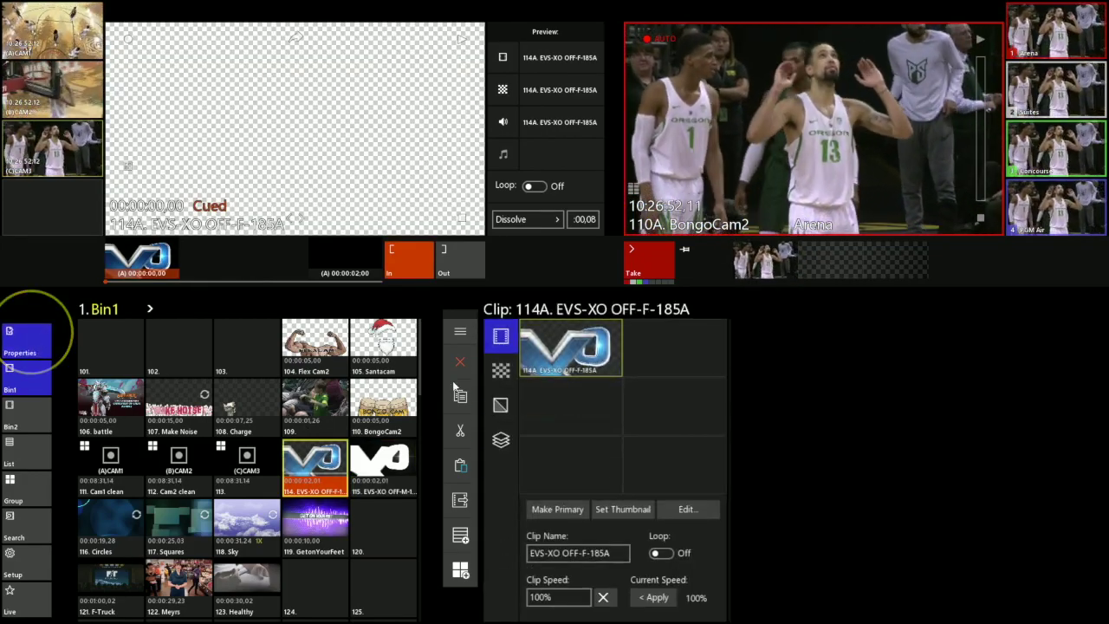
left_click(502, 372)
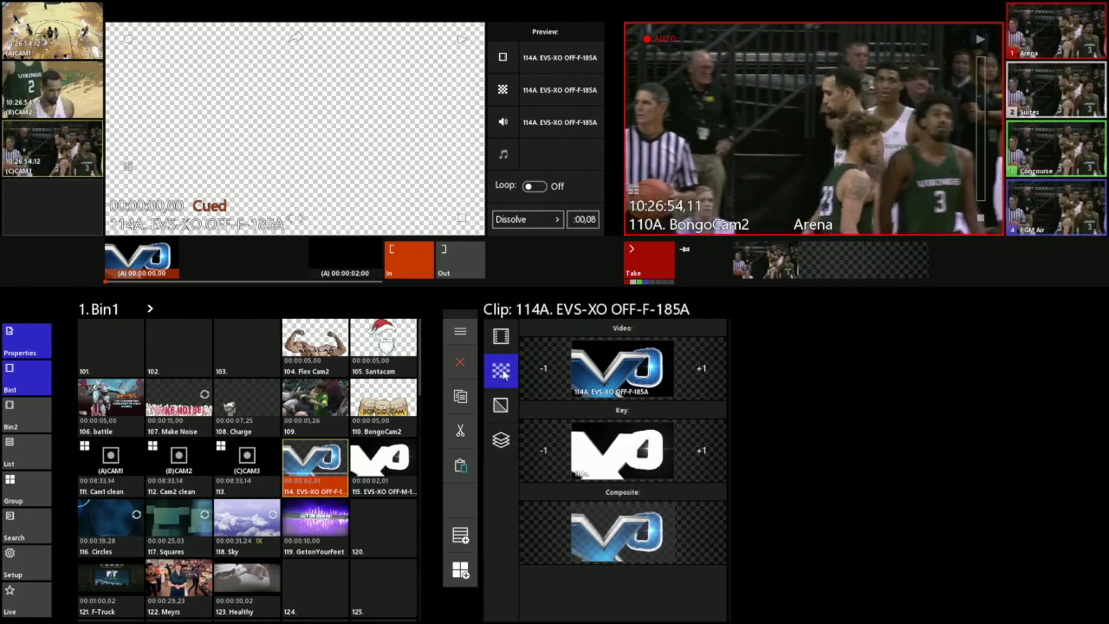
left_click(622, 365)
left_click_drag(293, 224, 399, 228)
left_click(598, 465)
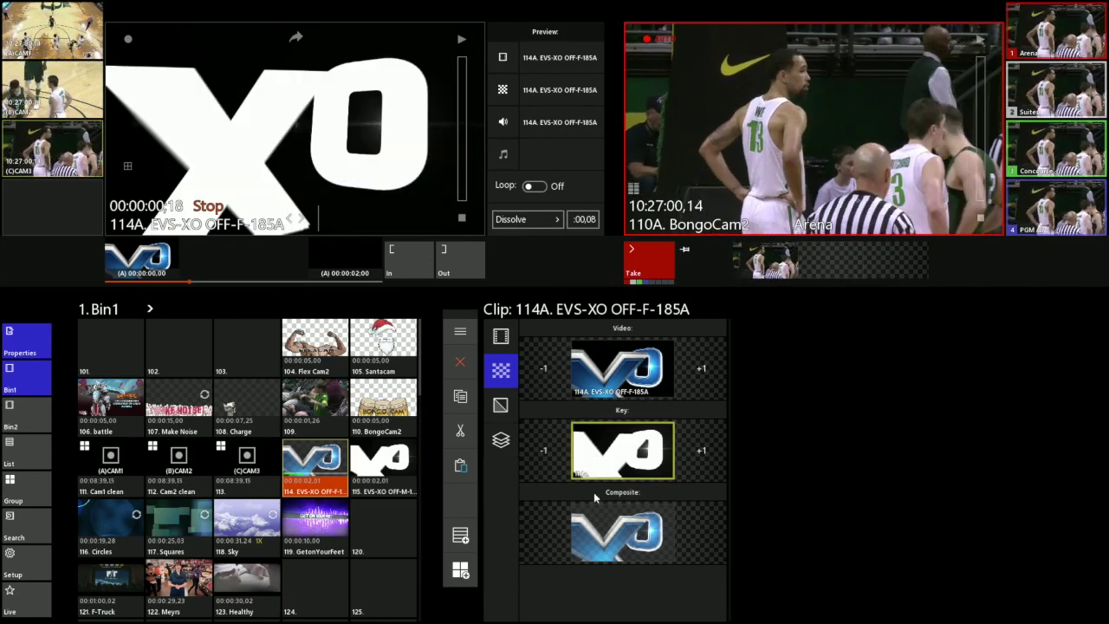
left_click(604, 555)
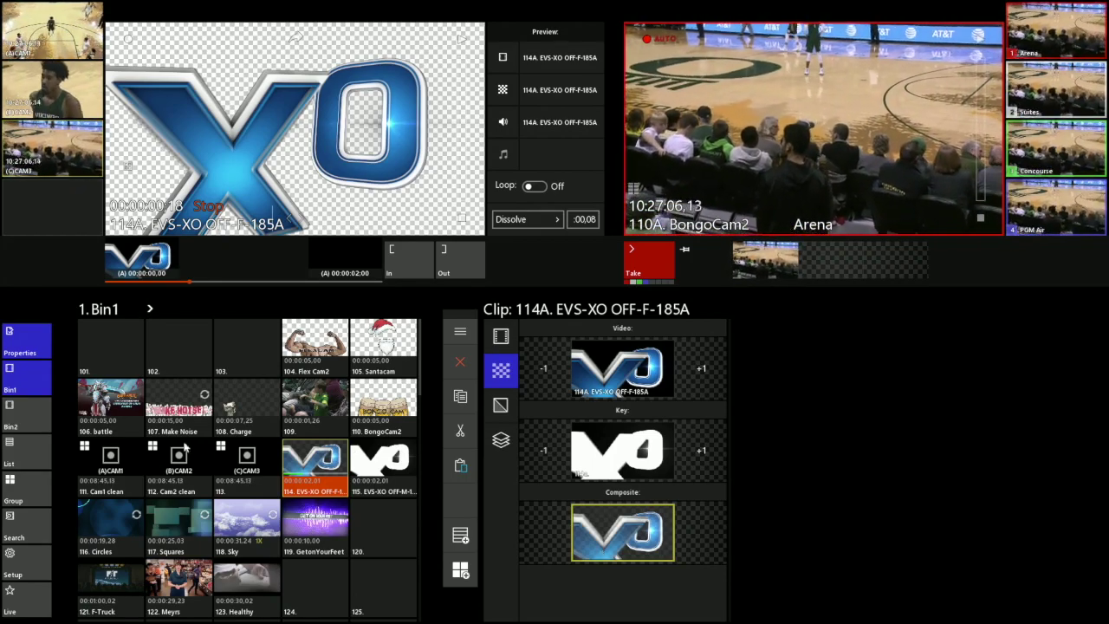
Step: Cue clip 114 EVS-XO OFF-F-185A from Bin1 and take it to program over CAM3
left_click(314, 464)
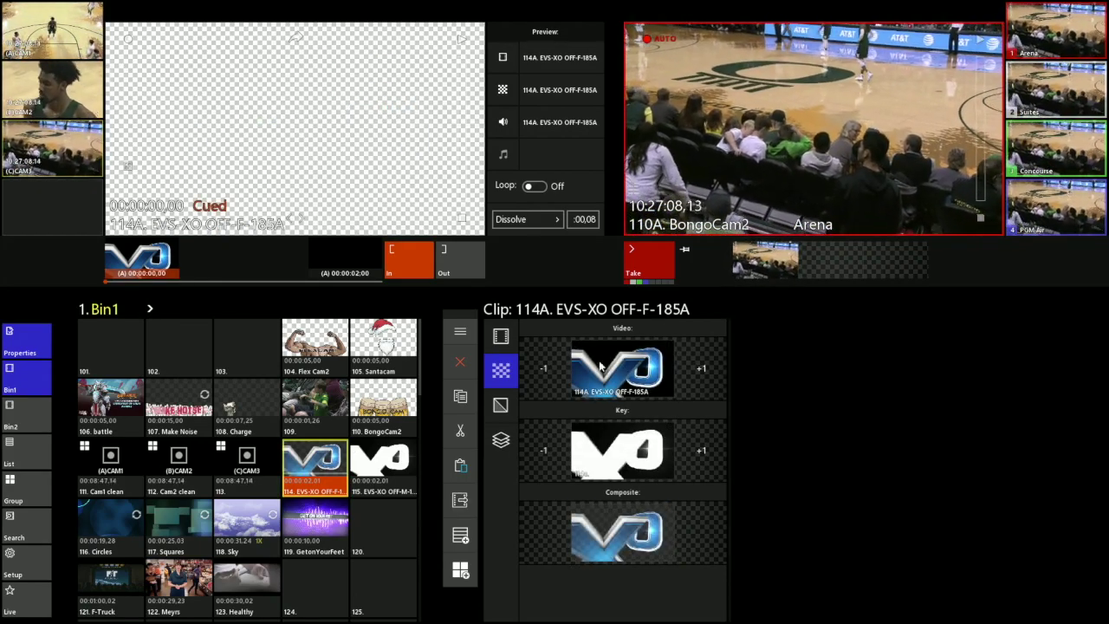
left_click(662, 266)
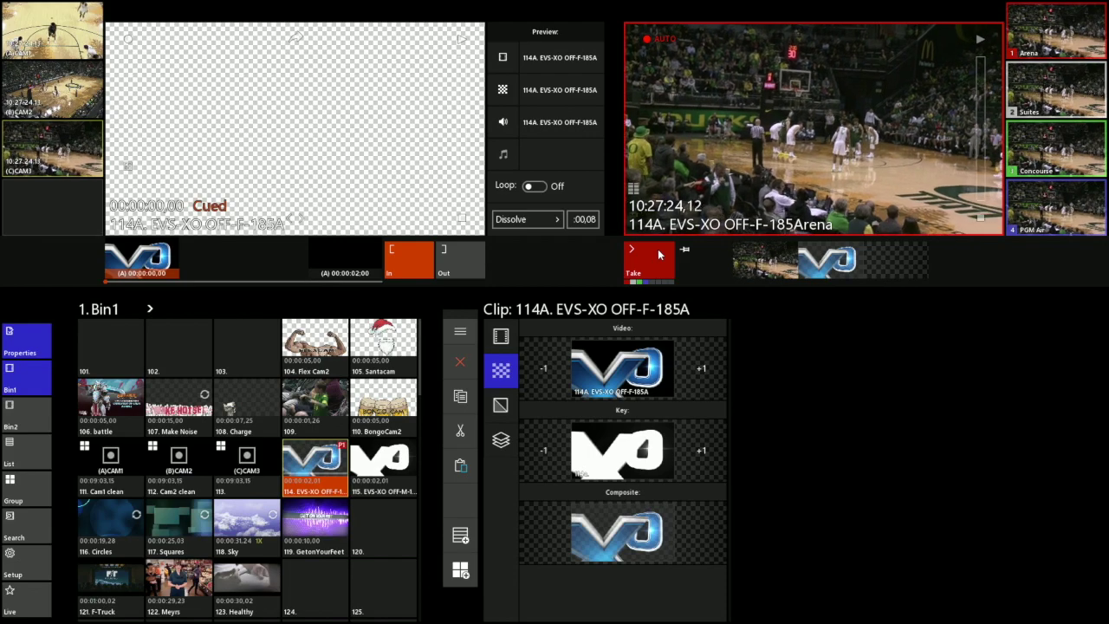
Step: Examine the video and key of clip 114 separately in preview, scrubbing to a frame with the XO logo
left_click(656, 364)
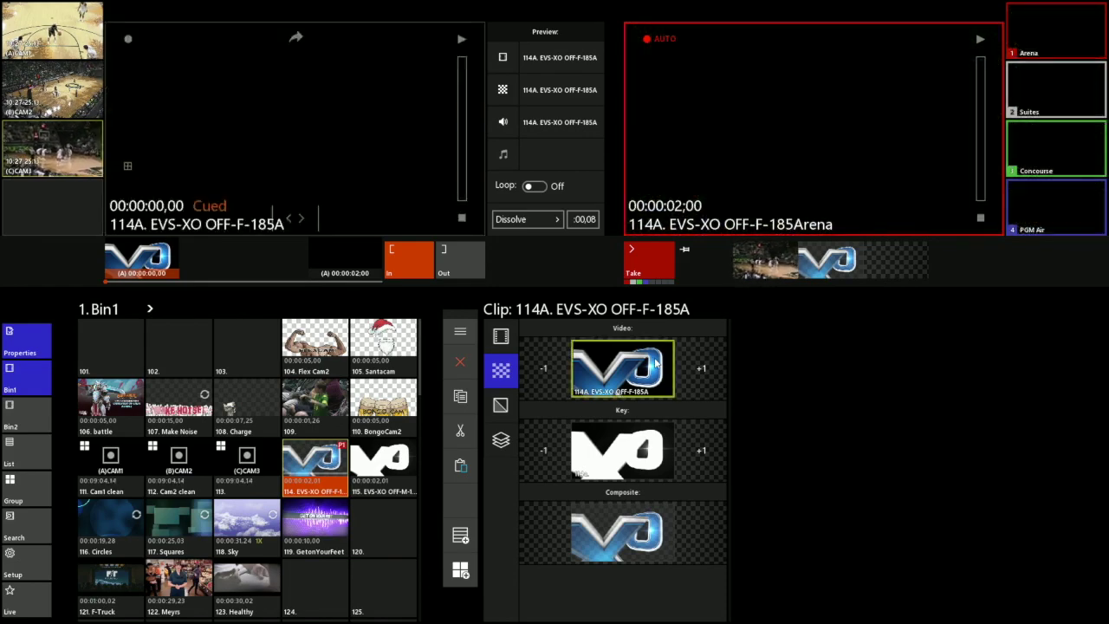
left_click(303, 217)
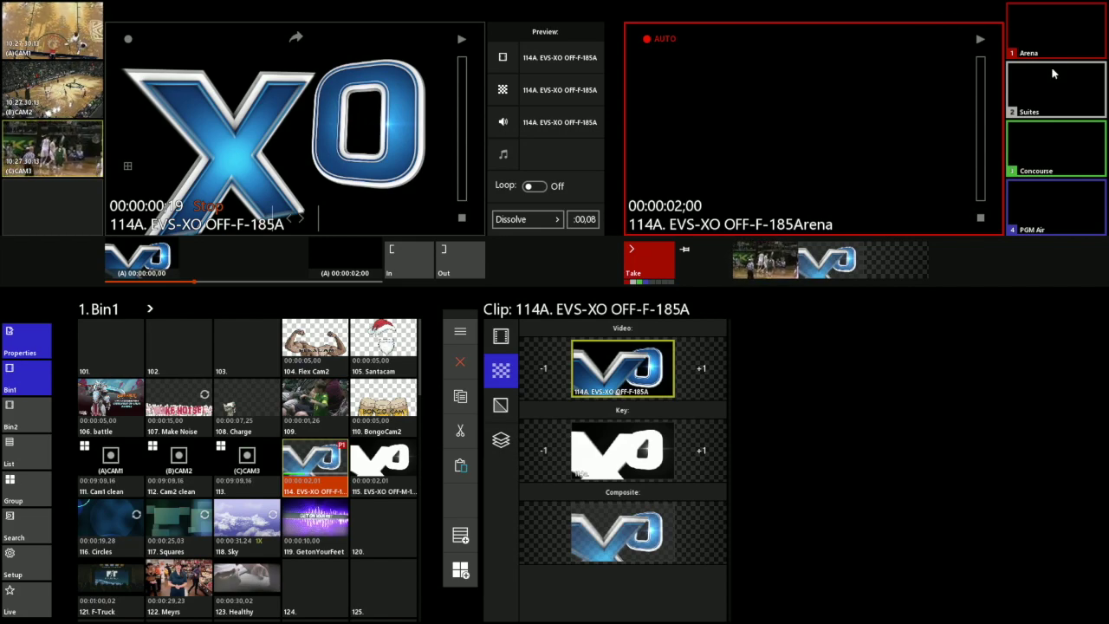
left_click(627, 447)
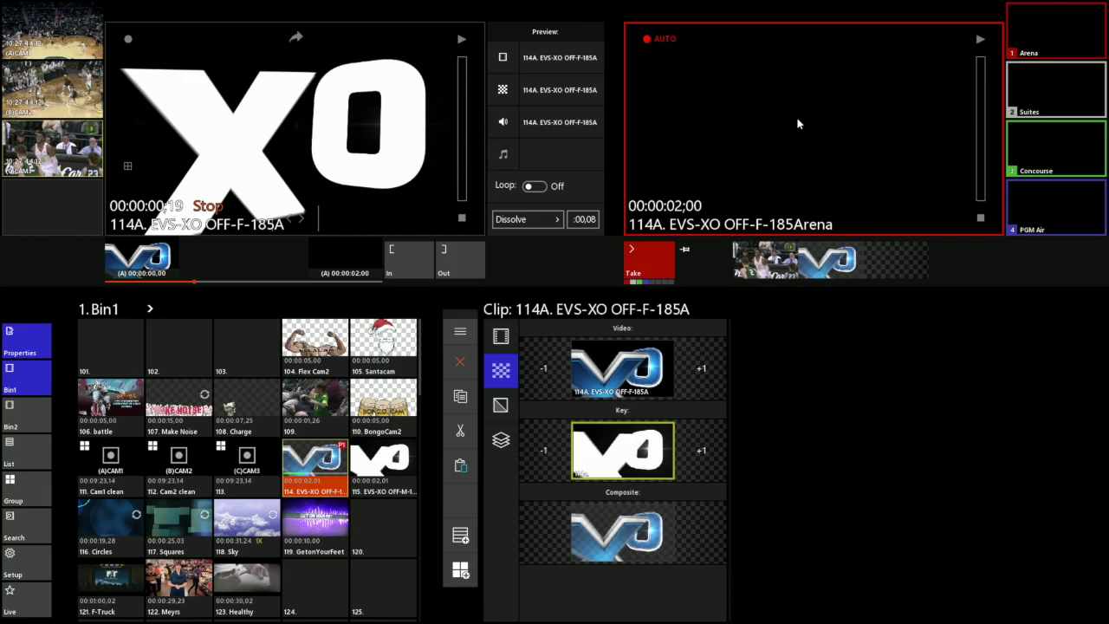
Step: Recall clip 116 Circles by its number and take it to the Arena output
left_click(47, 90)
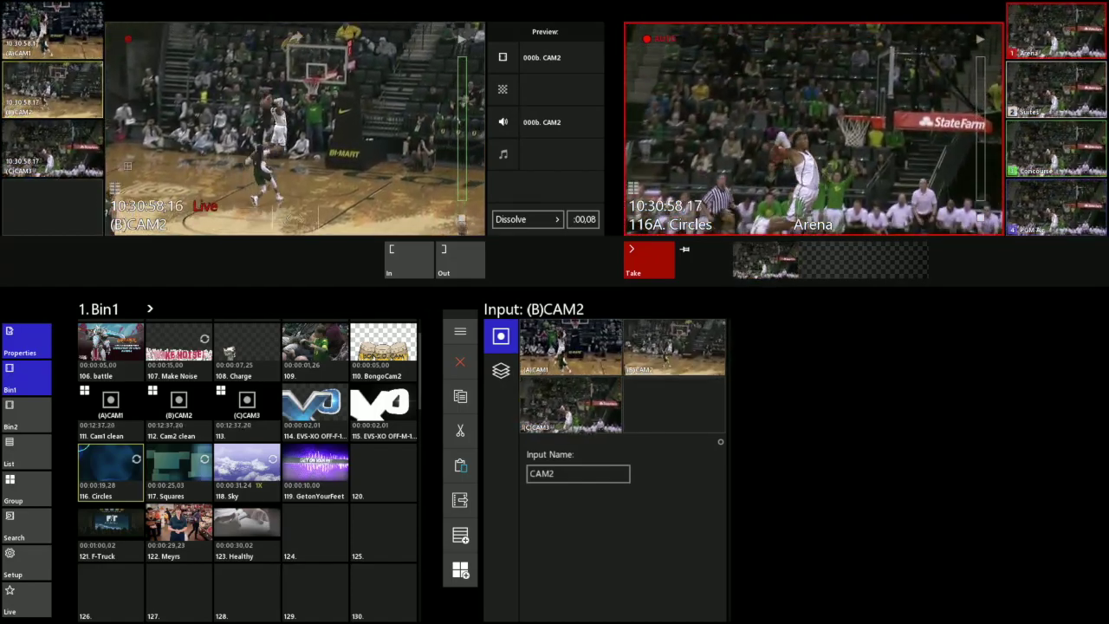
type("116")
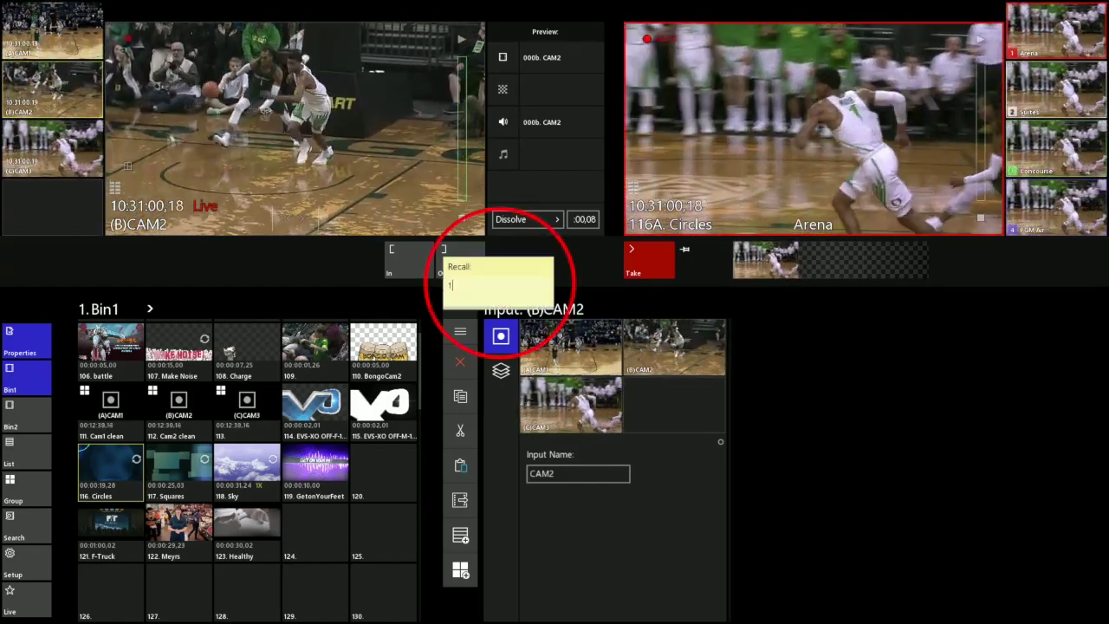
key("Return")
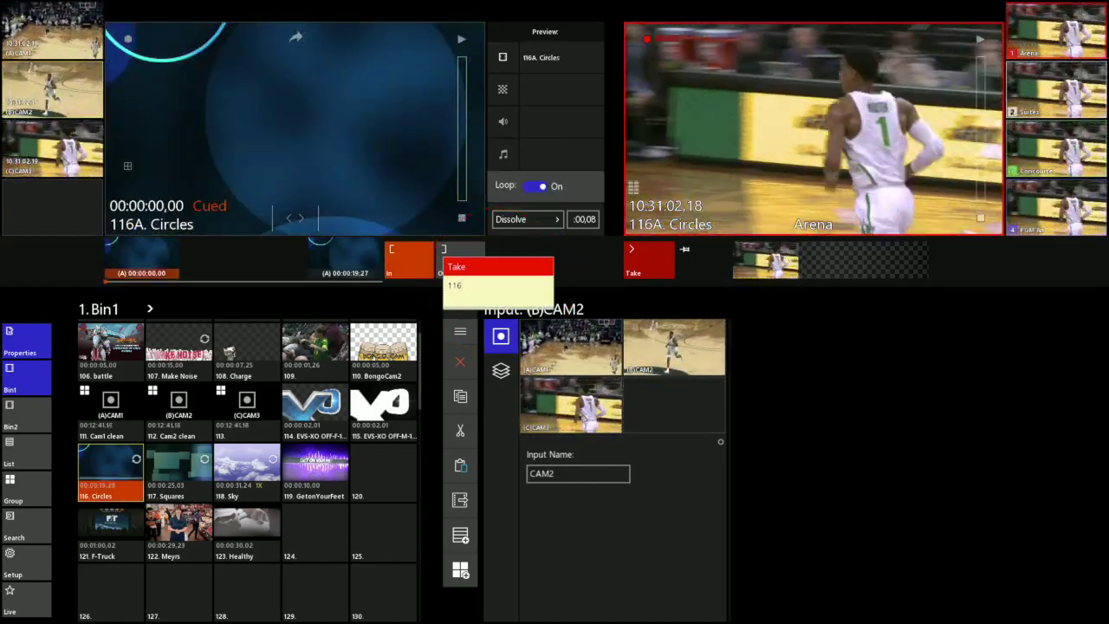
key("Return")
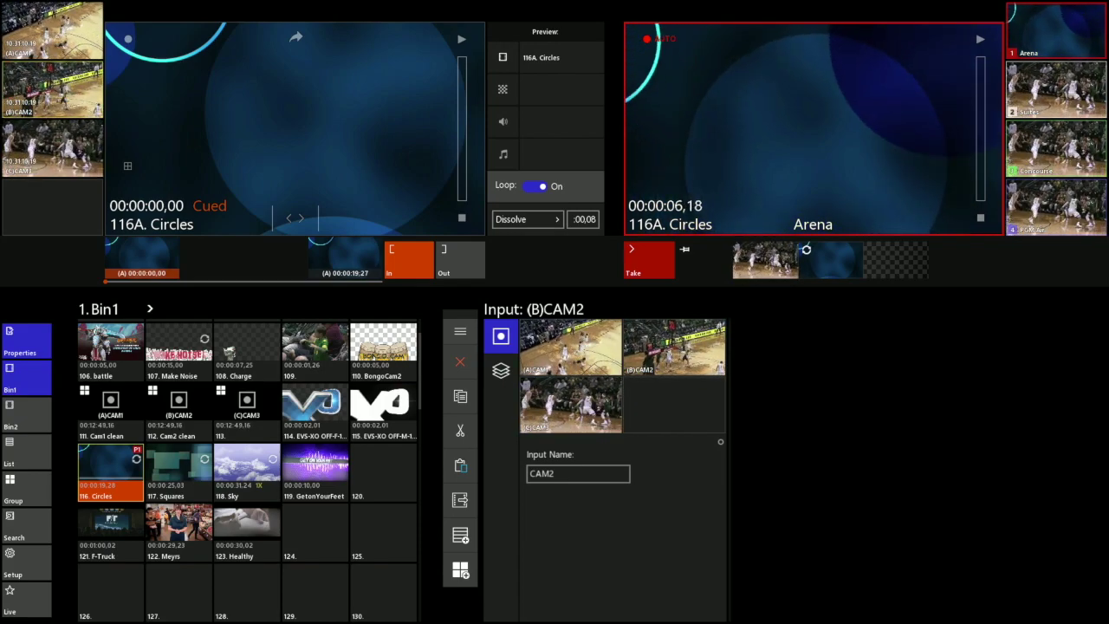
Step: Recall clip 114 EVS-XO OFF-F-185A by its number, take it to program and untake it from the Main layer
type("114")
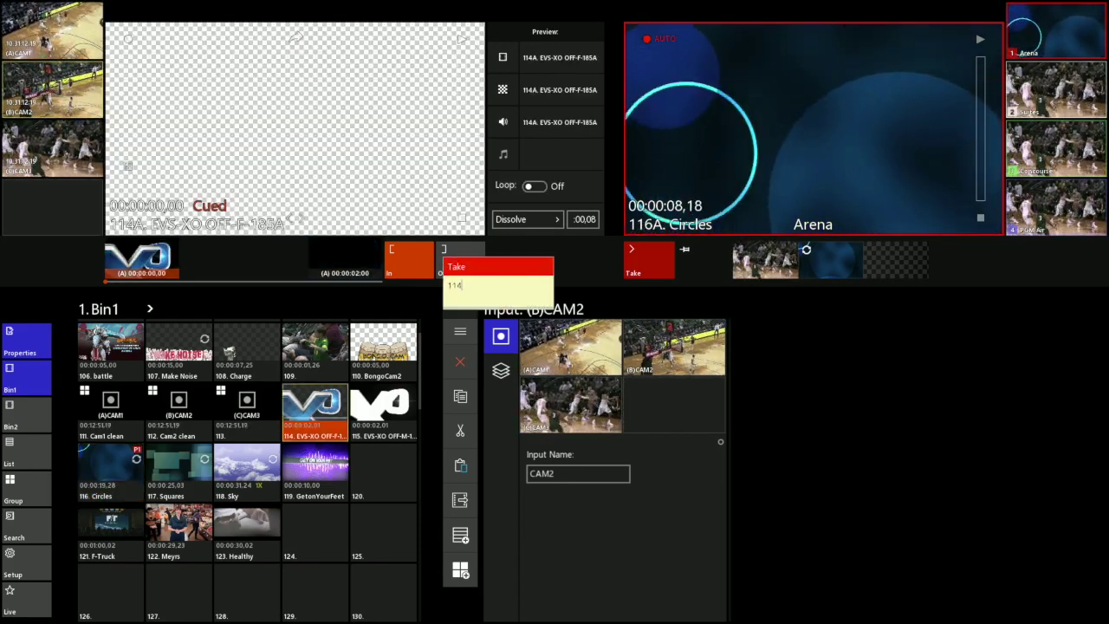
key("Return")
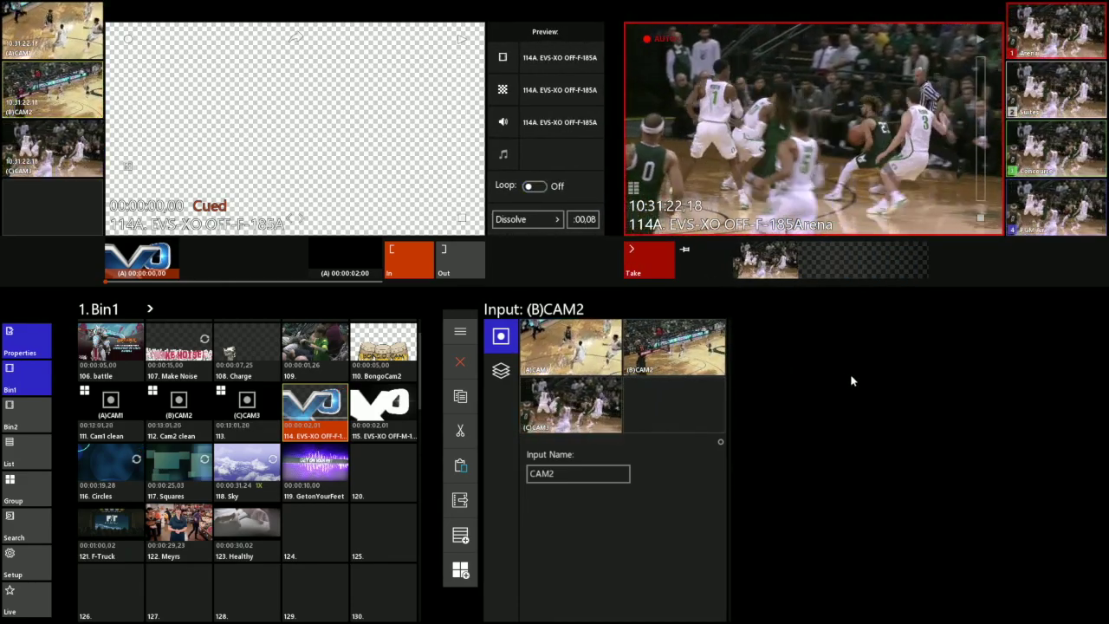
type("1")
key("Return")
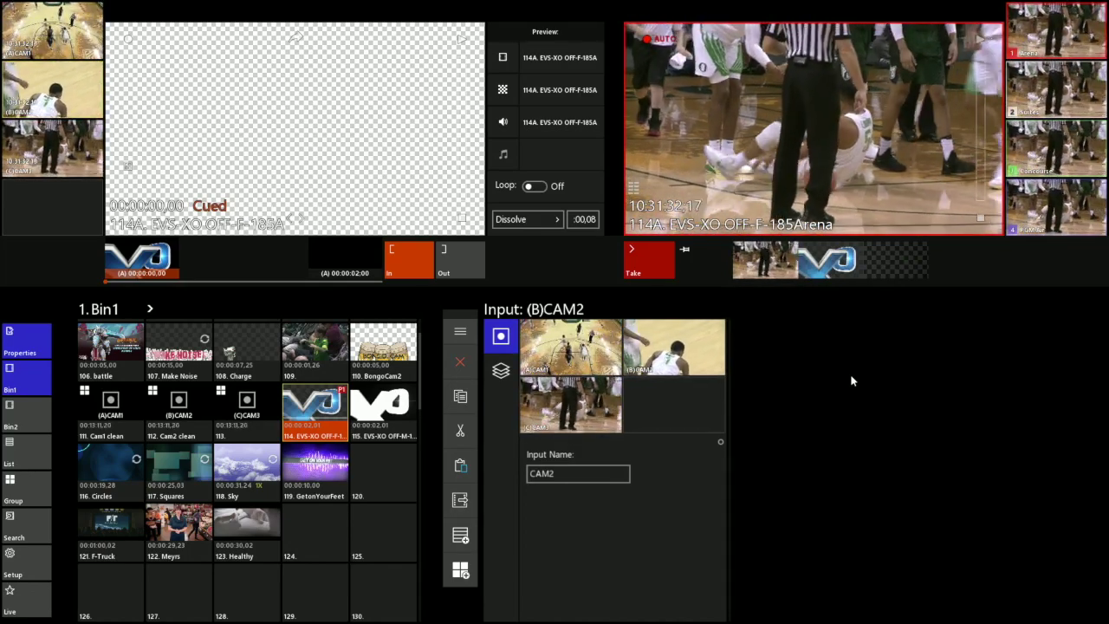
left_click(641, 260)
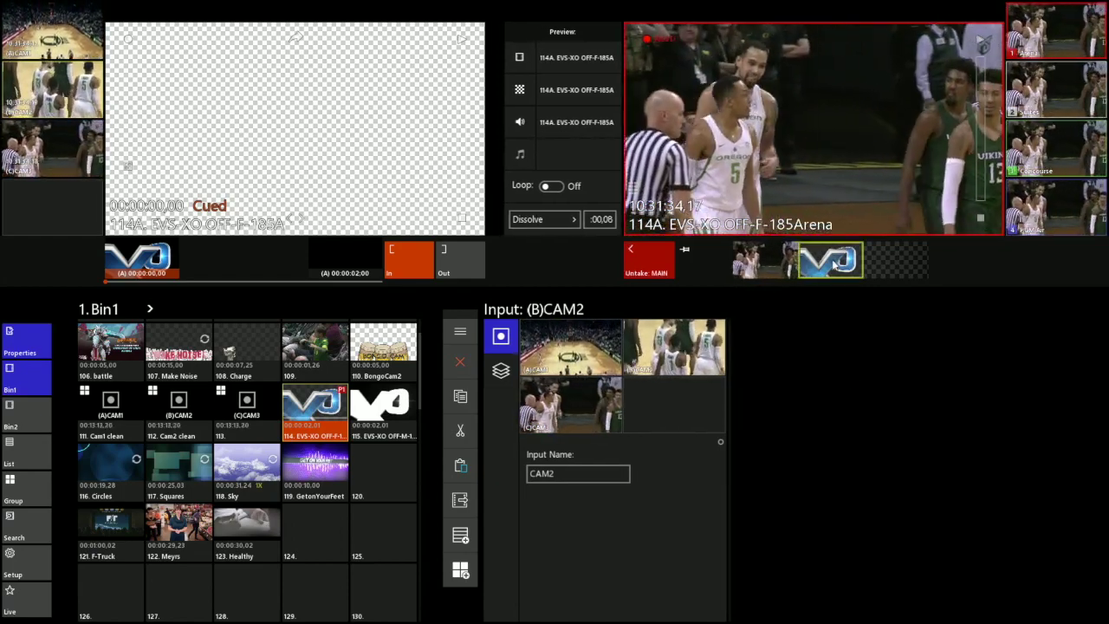
left_click(650, 258)
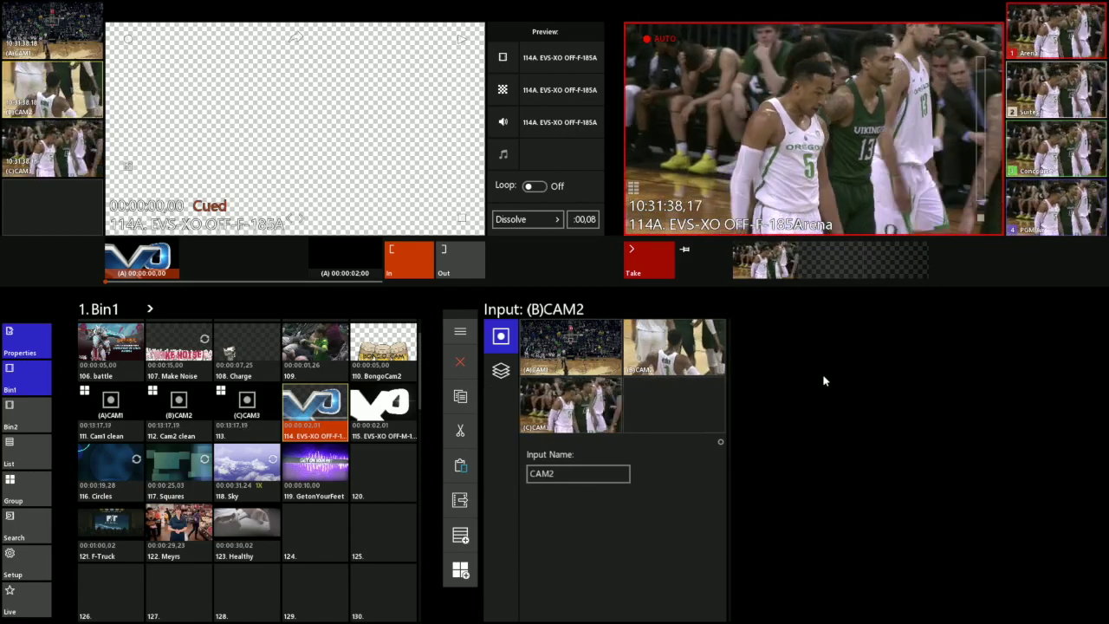
Step: Cue clip 107 Make Noise, checking its key and composite, and take it to the Arena output as a keyed overlay
left_click(178, 346)
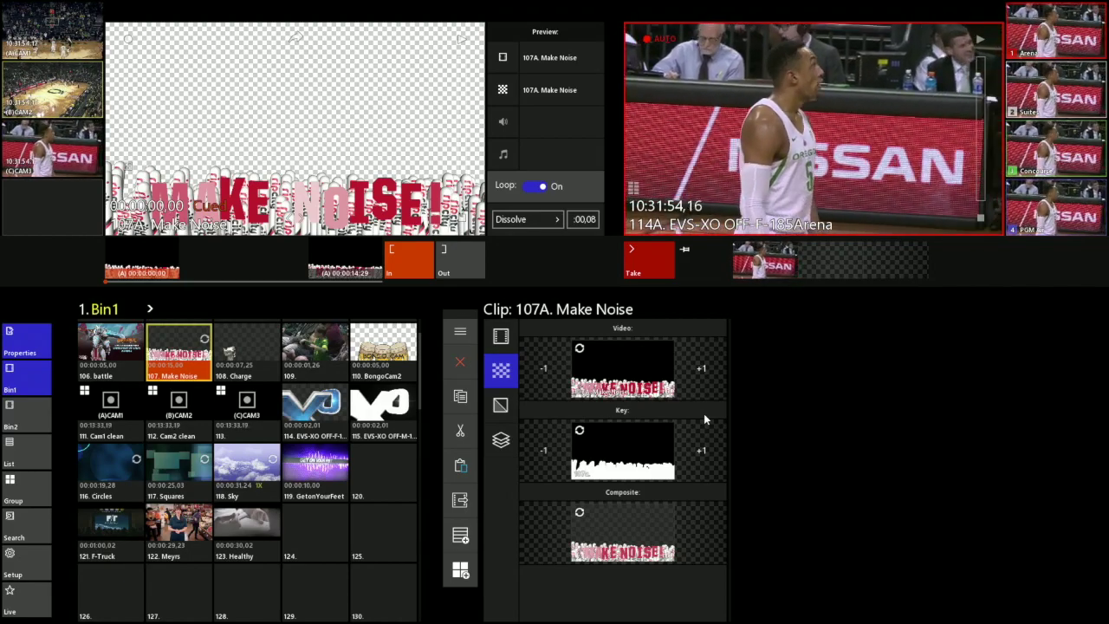
left_click(641, 444)
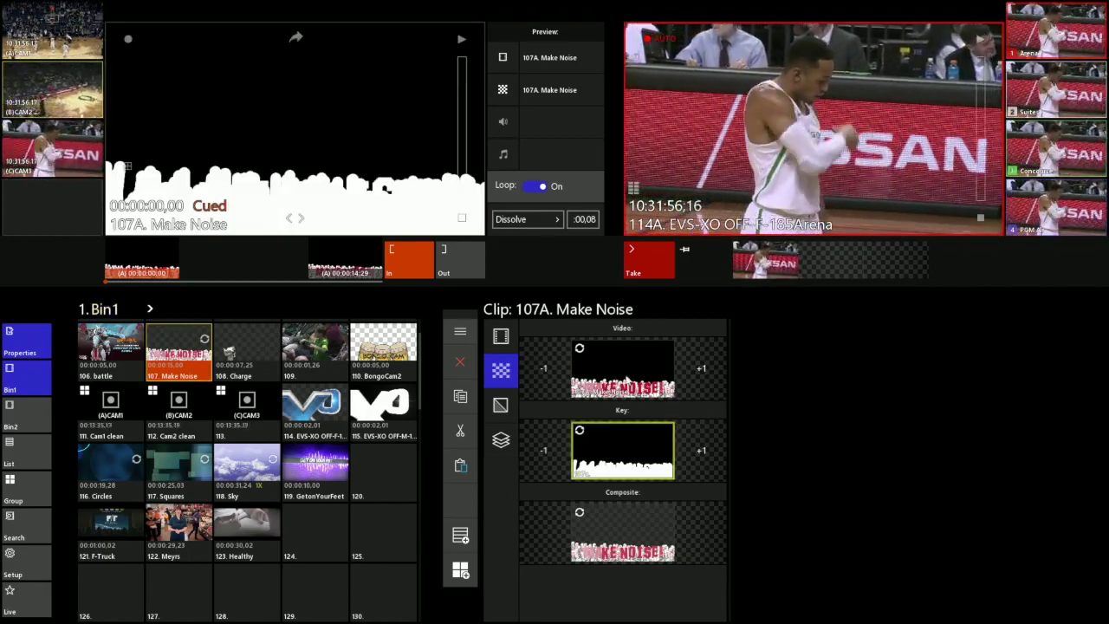
left_click(627, 379)
left_click(620, 459)
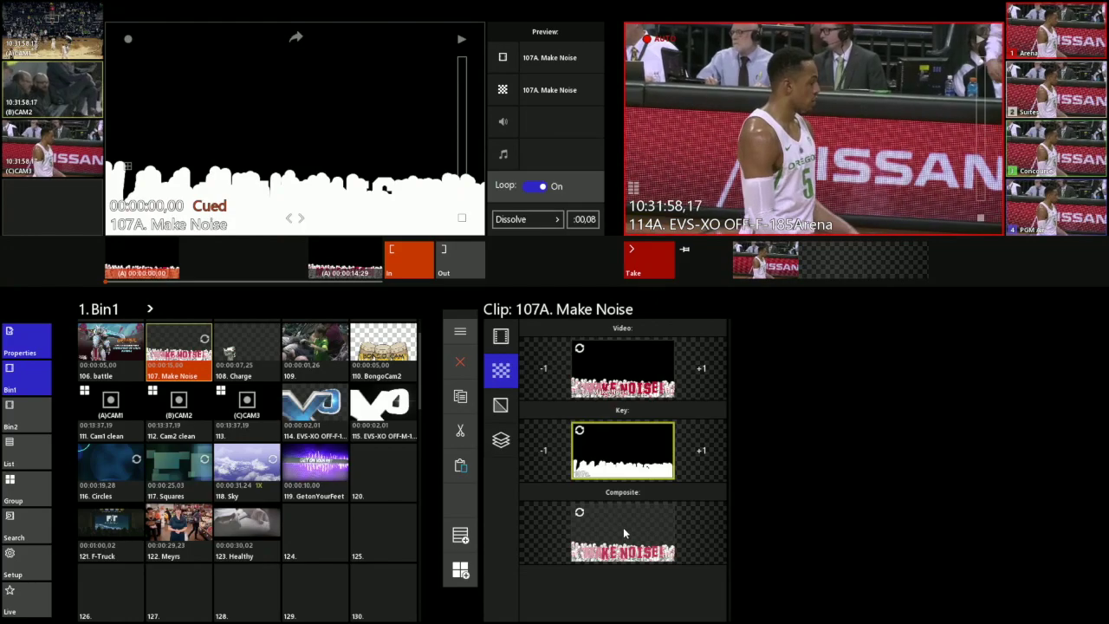
left_click(624, 526)
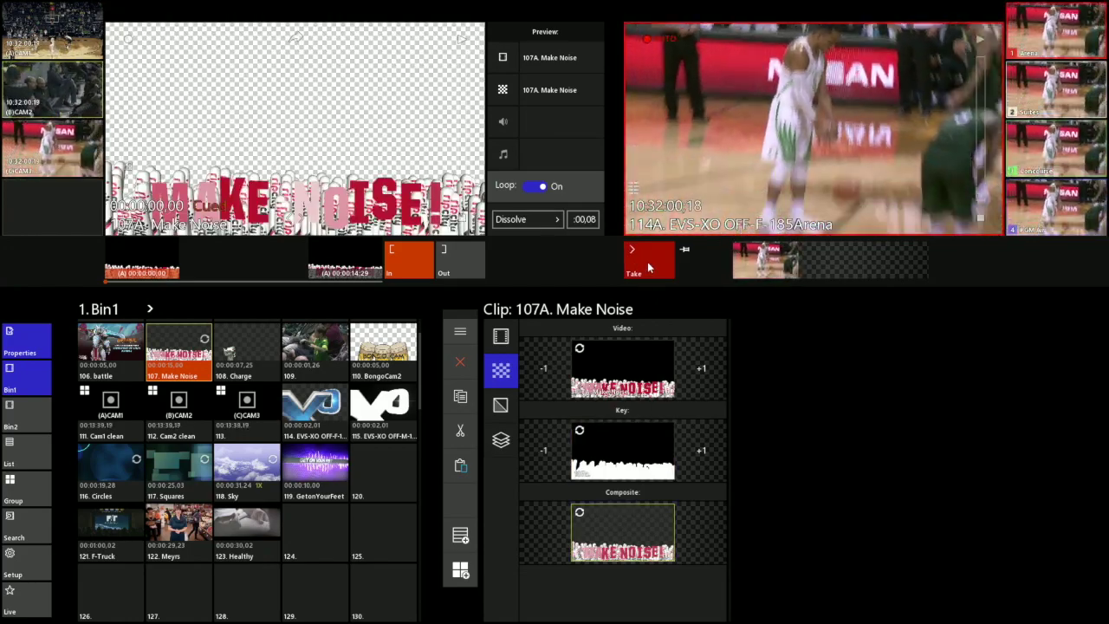
left_click(641, 261)
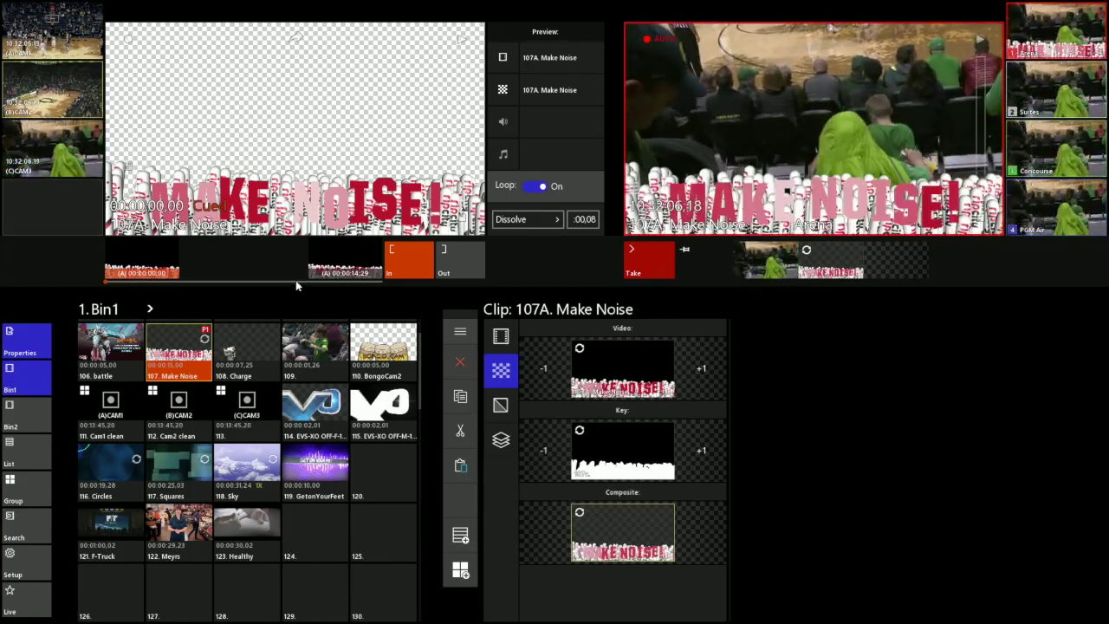
Step: Turn off looping in the properties of clip 107 Make Noise and check the preview and program loop settings
left_click(207, 343)
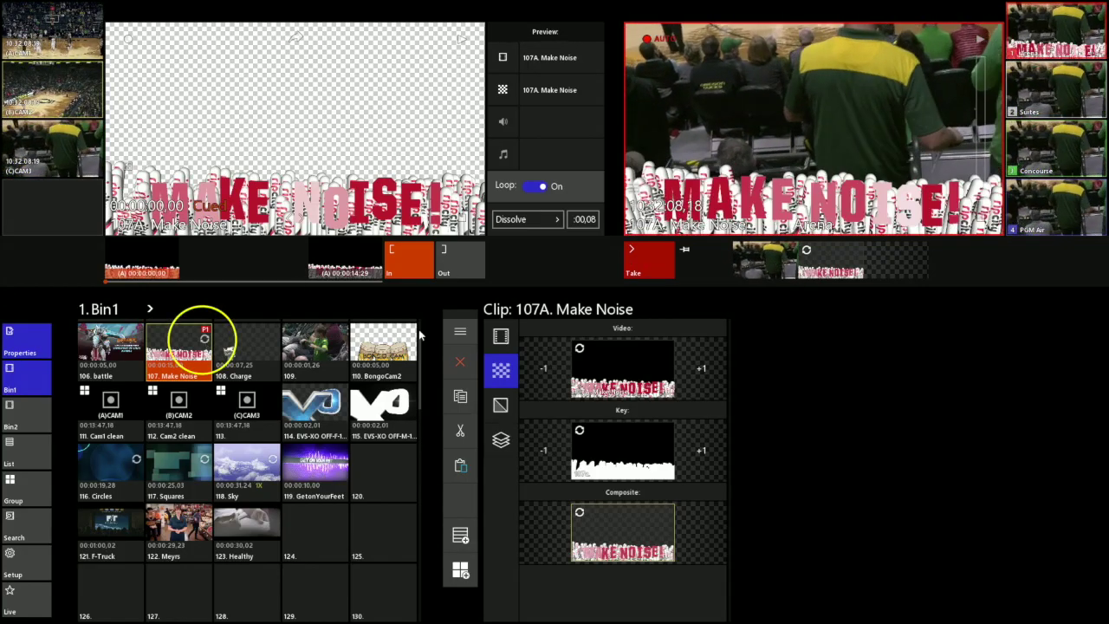
left_click(500, 336)
left_click(663, 555)
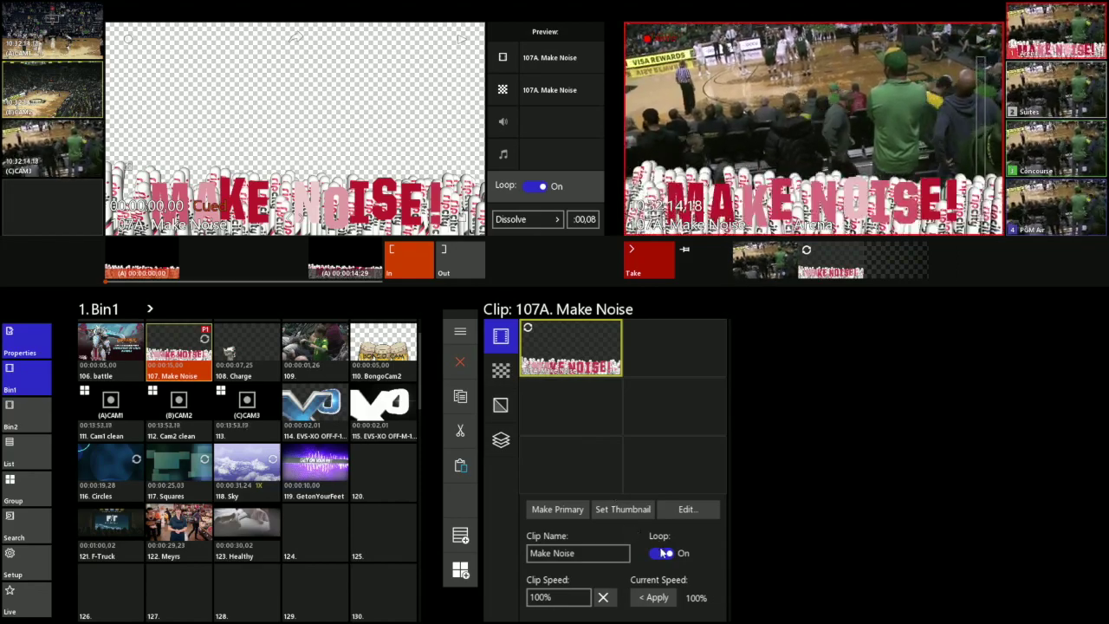
left_click(663, 553)
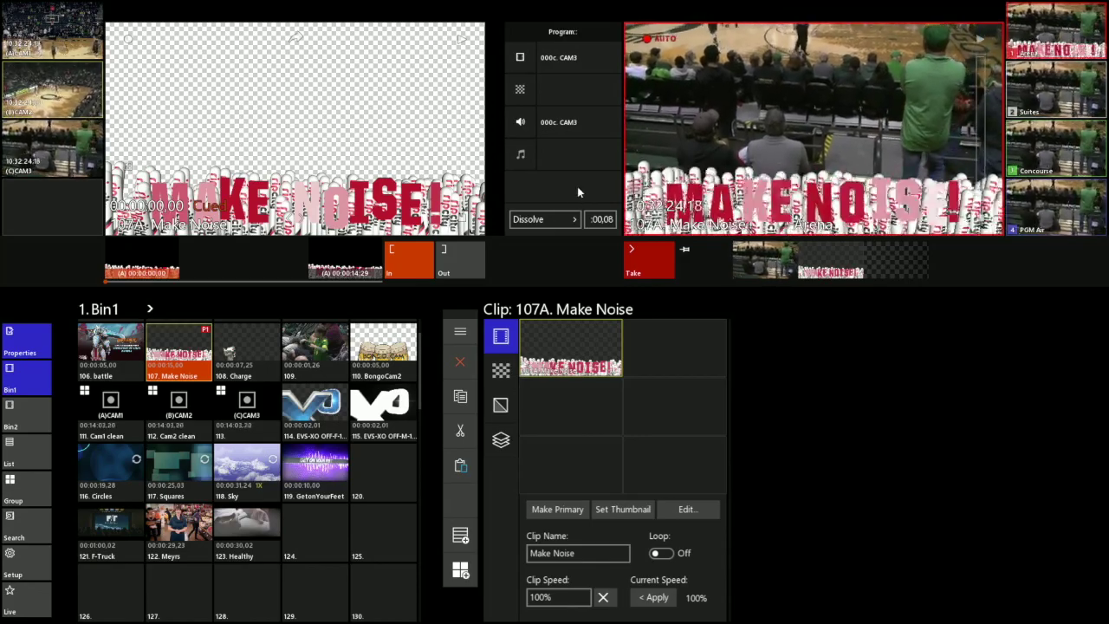
left_click(536, 186)
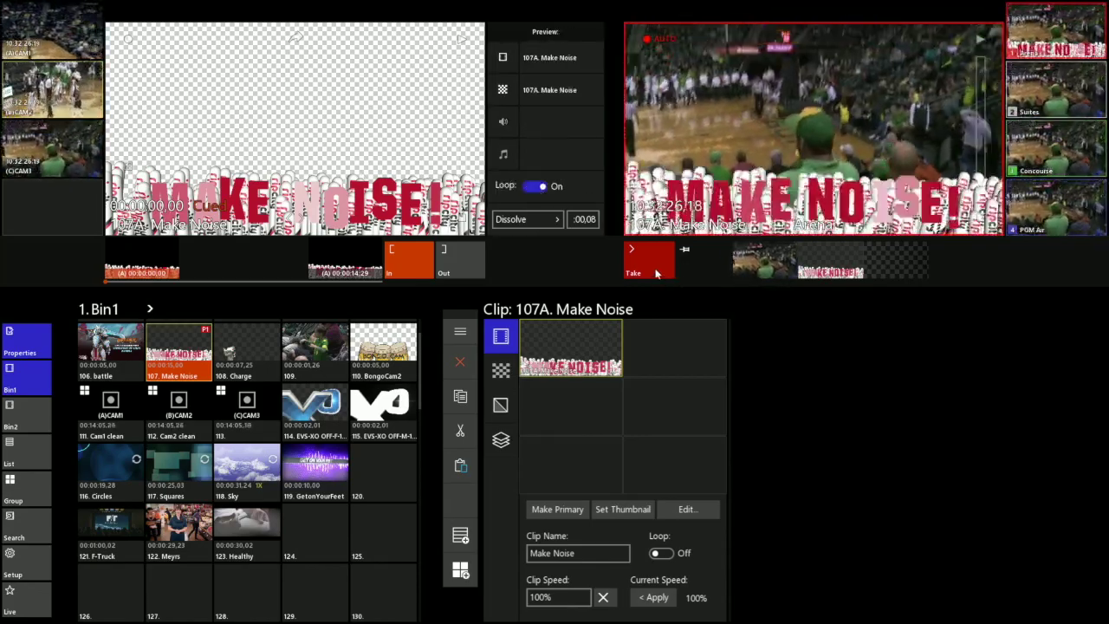
left_click(807, 250)
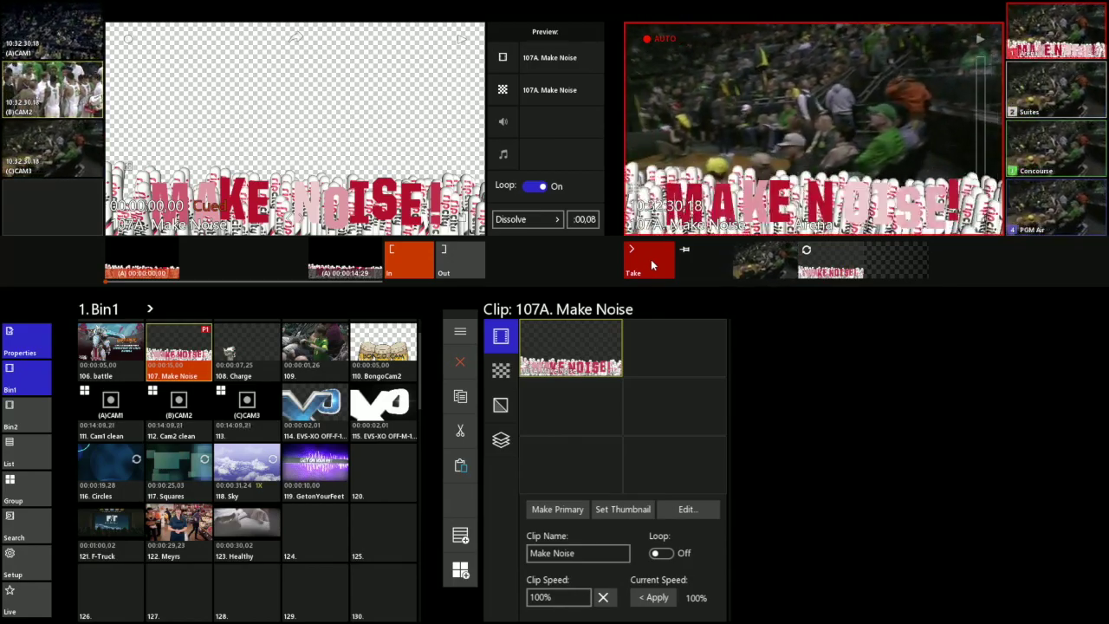
Step: Import the video files Olaf_L3rd_F and Olaf_L3rd_M from the Split Key folder into Bin1, starting at empty slot 124
left_click(39, 348)
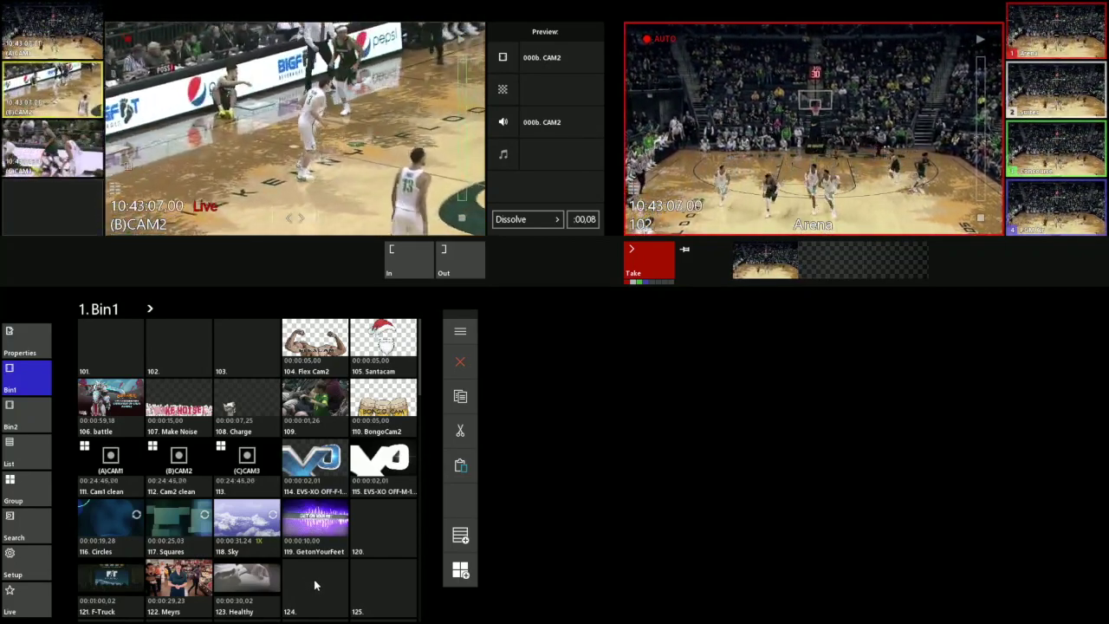
left_click(314, 579)
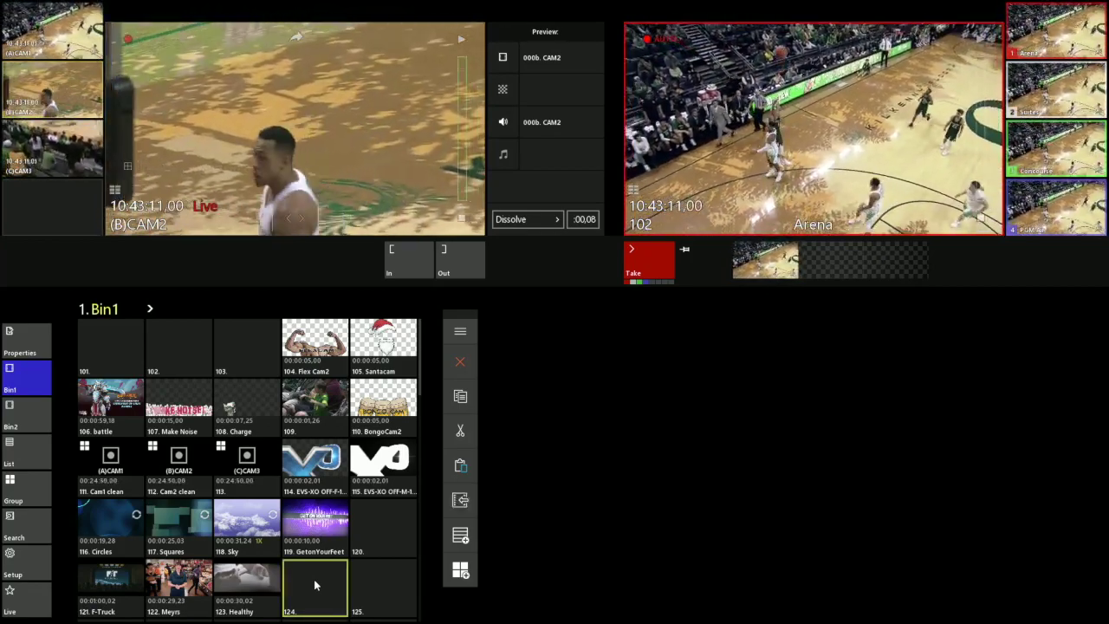
left_click(461, 500)
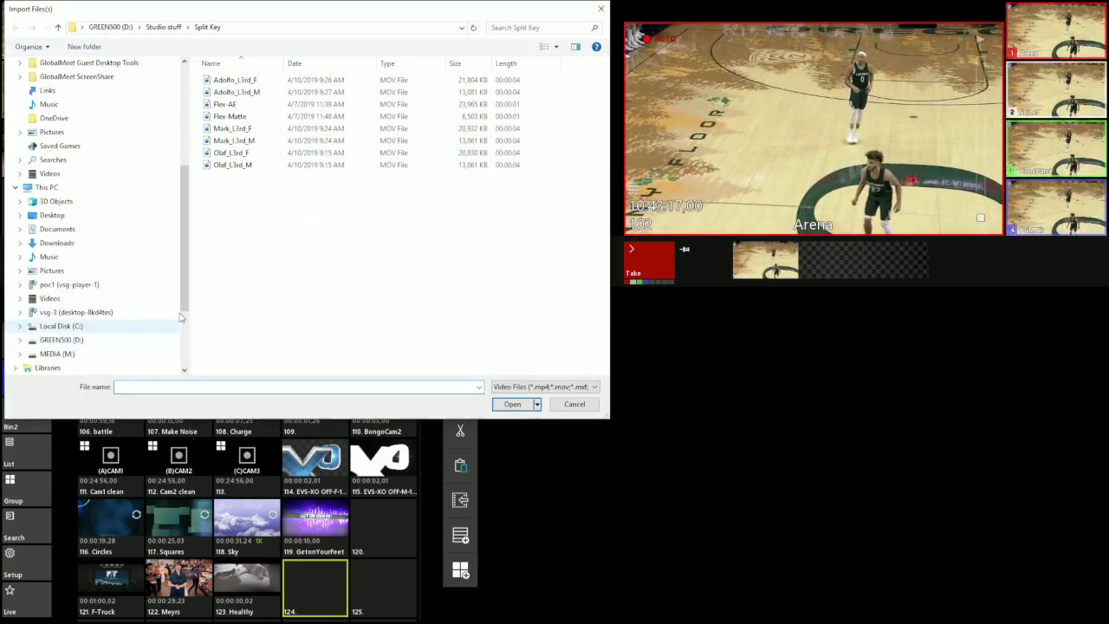
left_click_drag(253, 186, 238, 152)
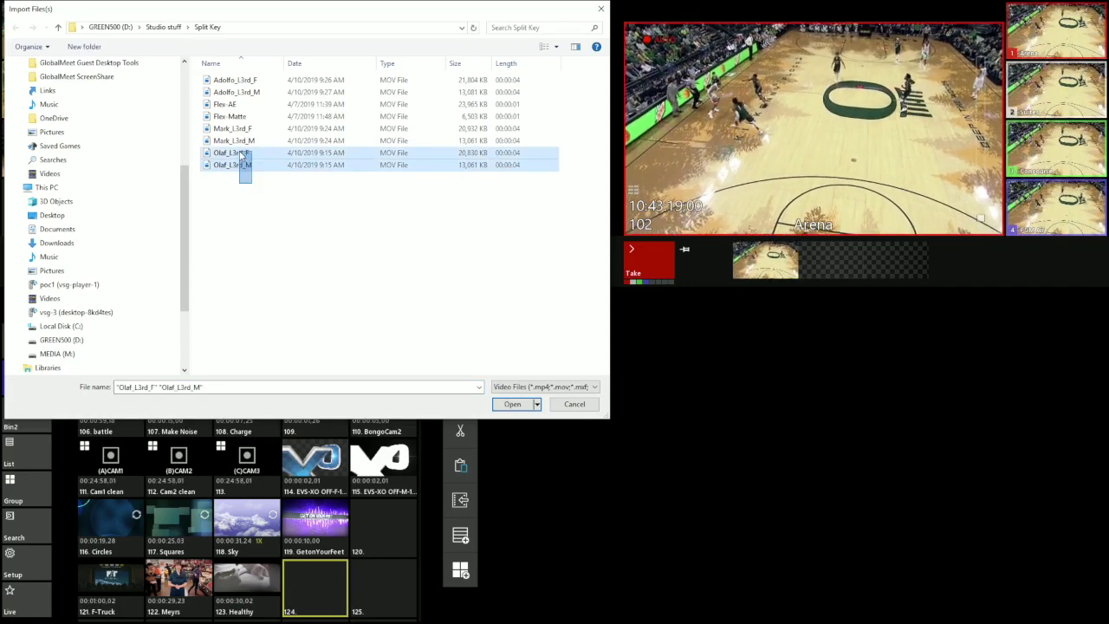
left_click(514, 404)
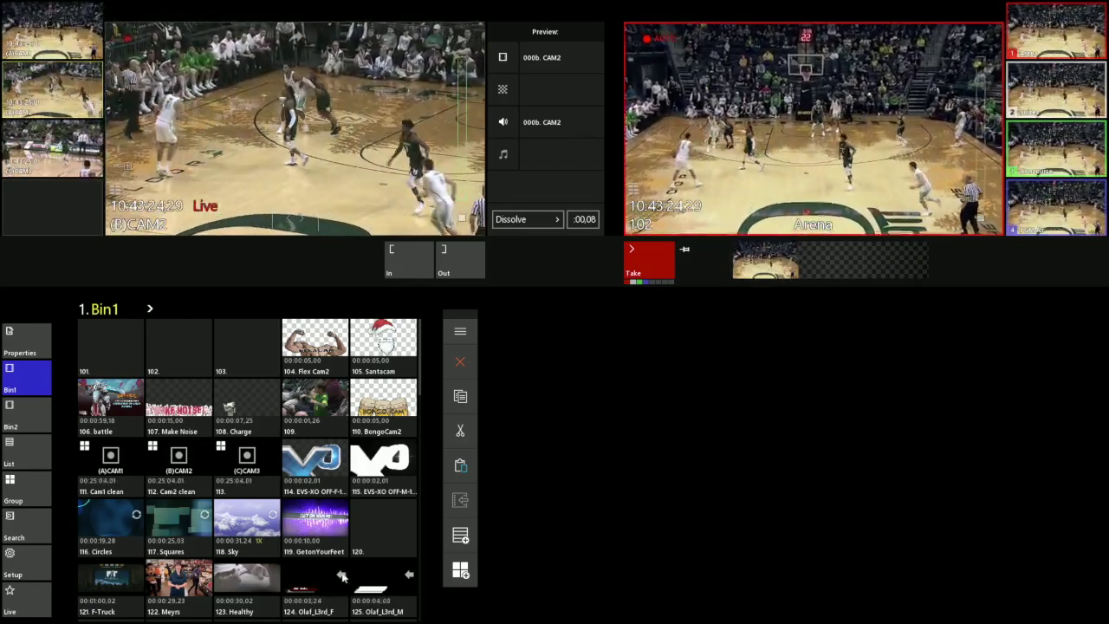
Step: Assign clip 125 Olaf_L3rd_M as the key of fill clip 124 Olaf_L3rd_F in its key properties
left_click(317, 584)
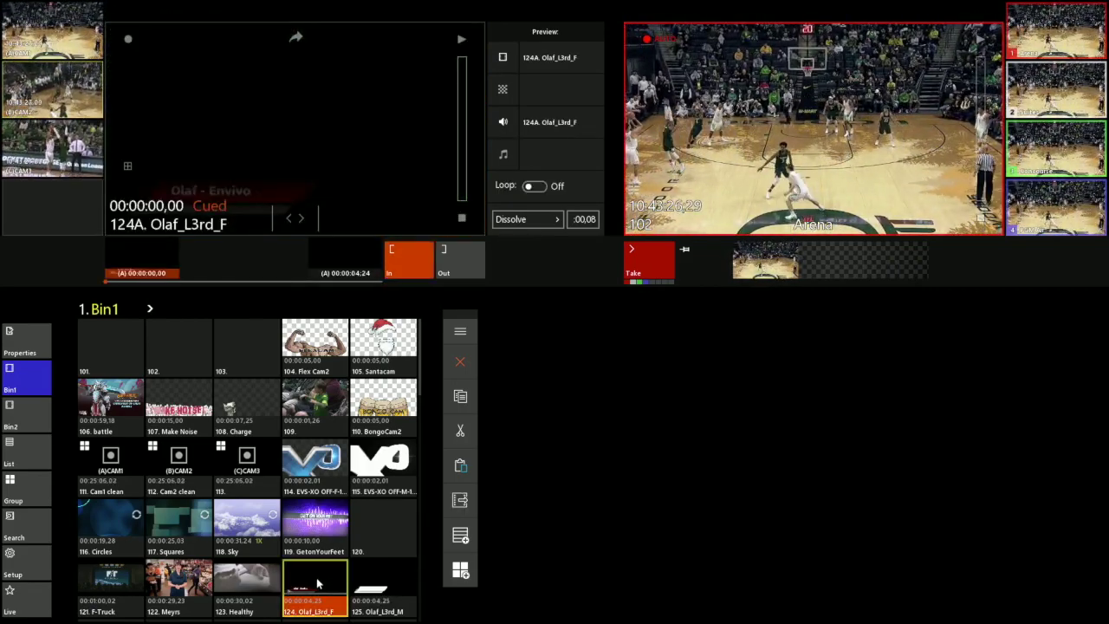
left_click(31, 344)
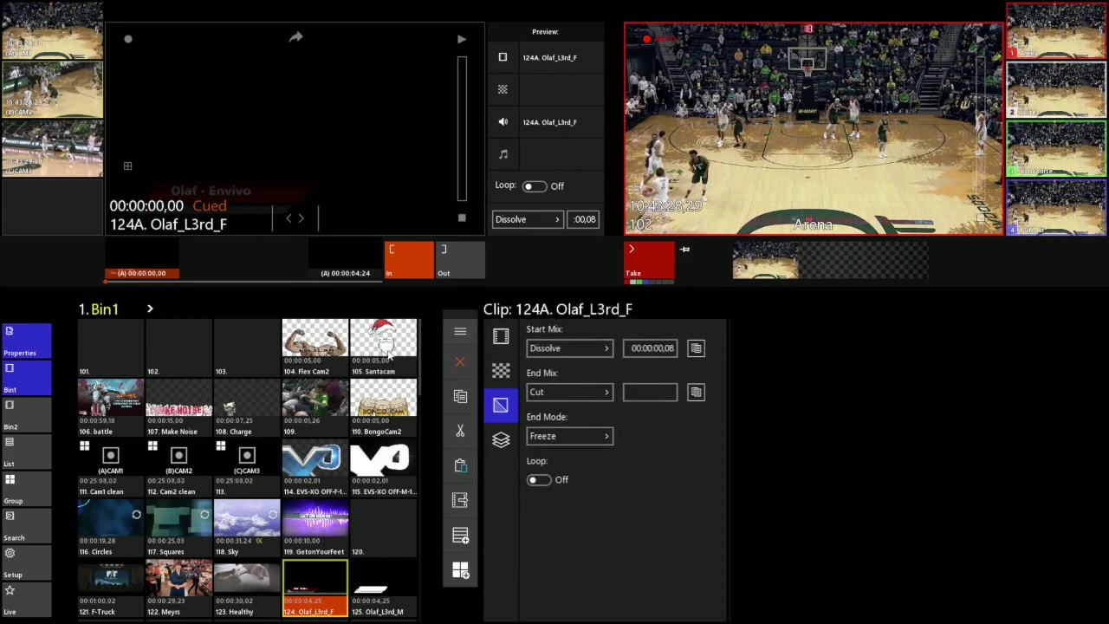
left_click(501, 370)
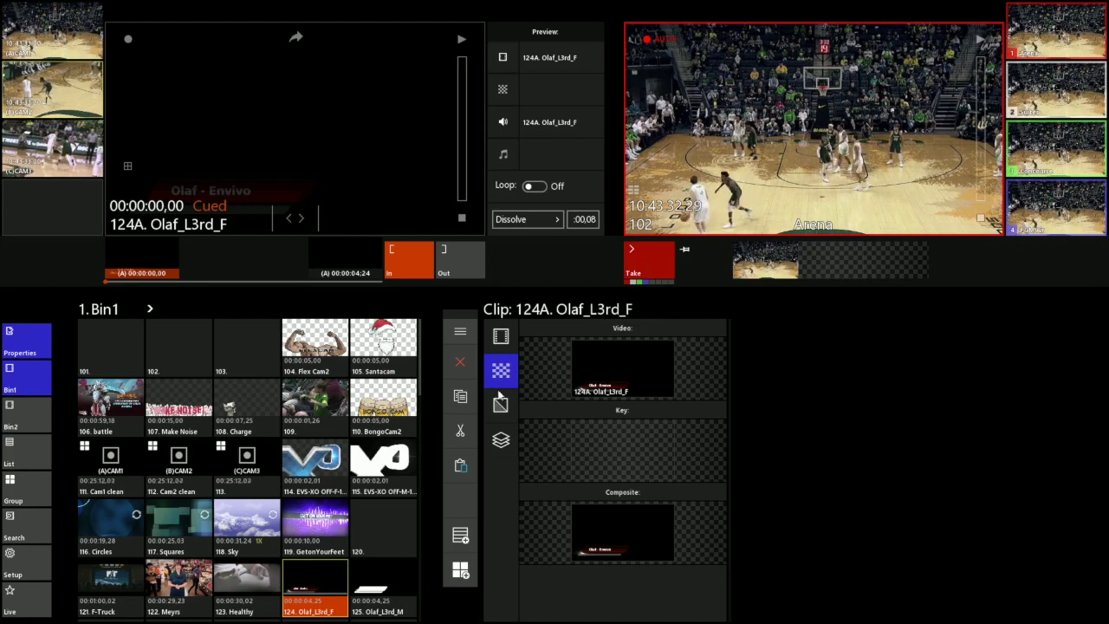
left_click(367, 585)
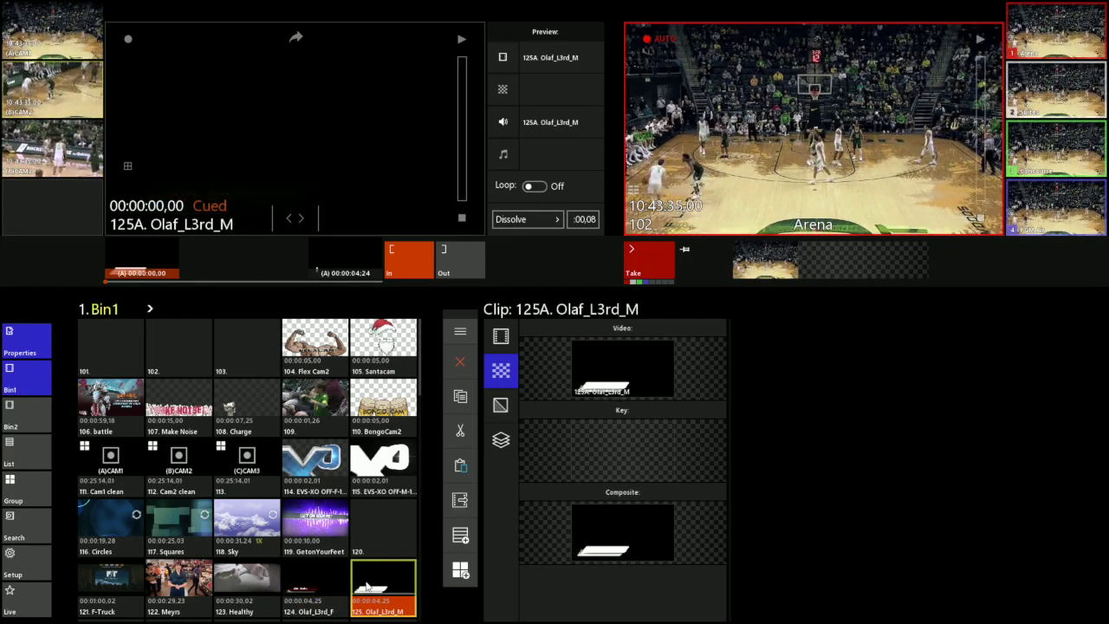
left_click(333, 586)
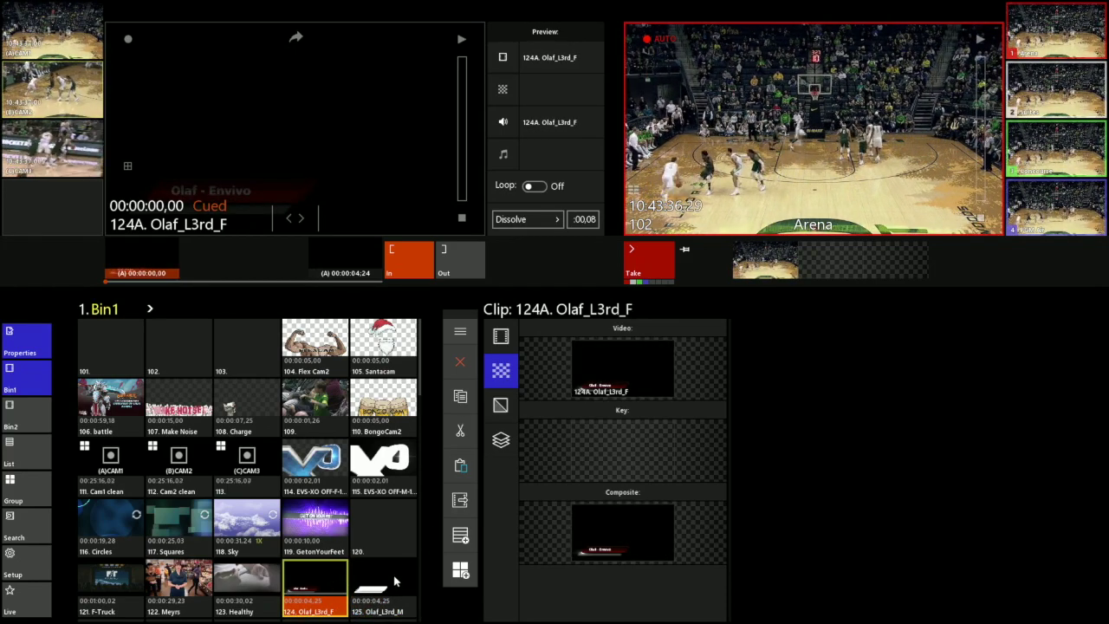
left_click_drag(391, 586, 622, 443)
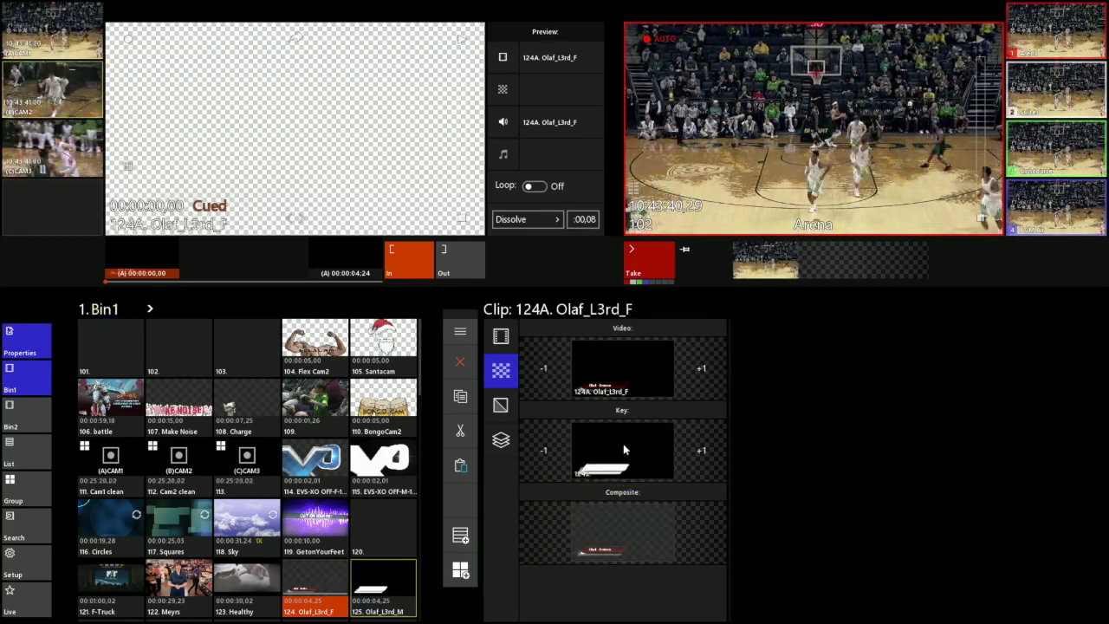
Step: Compare the video, key and composite of clip 124 in the preview, jogging the composite to 00:00:01,00
left_click(643, 370)
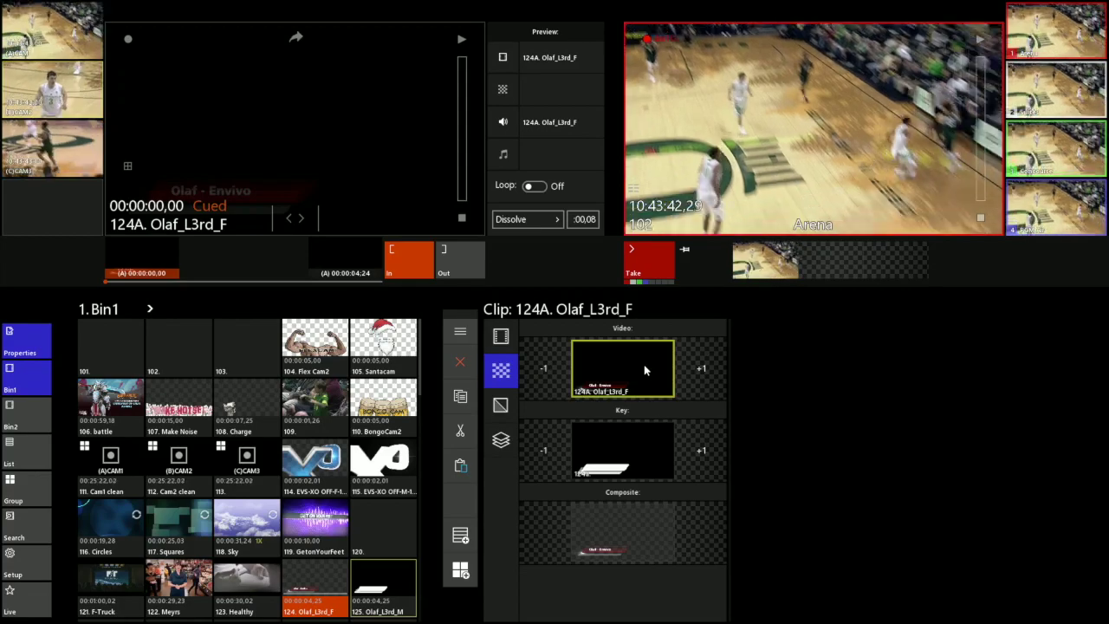
left_click(635, 439)
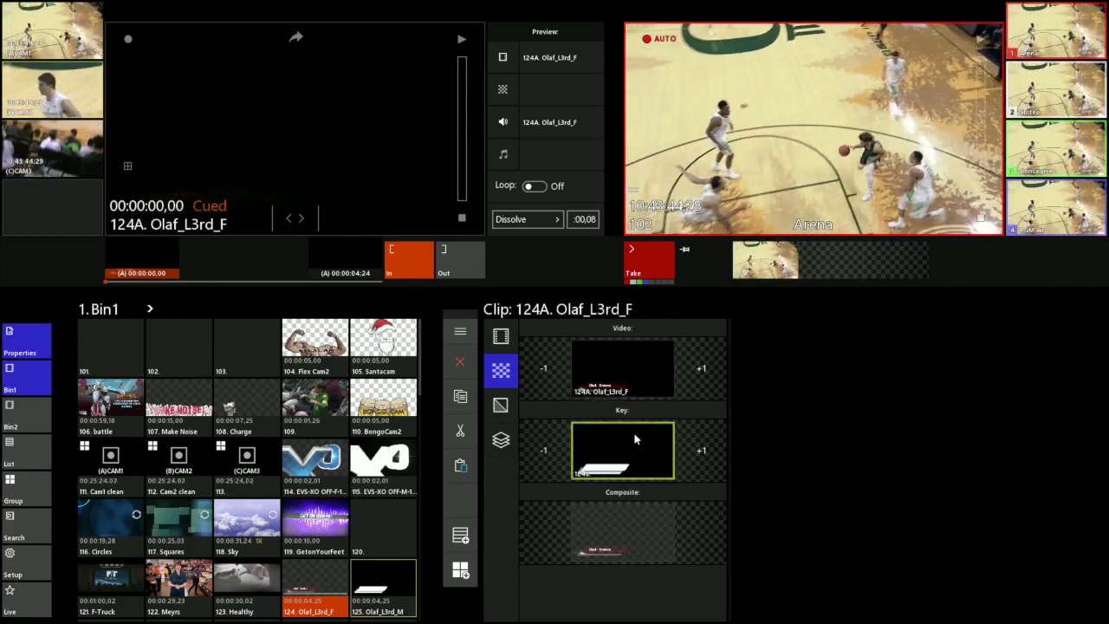
left_click(630, 509)
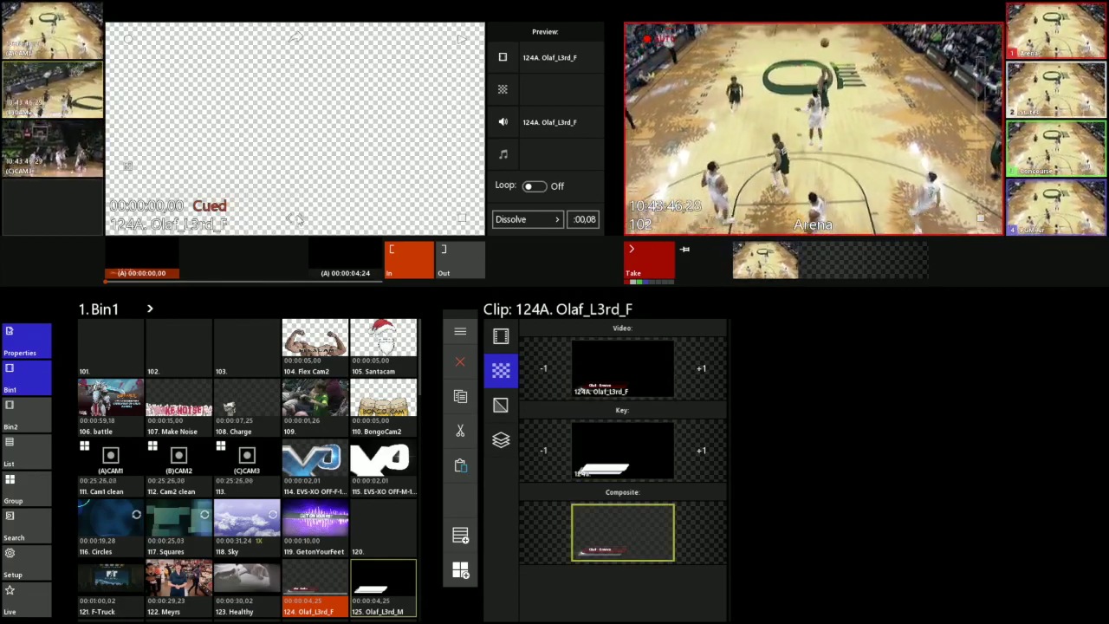
left_click(297, 221)
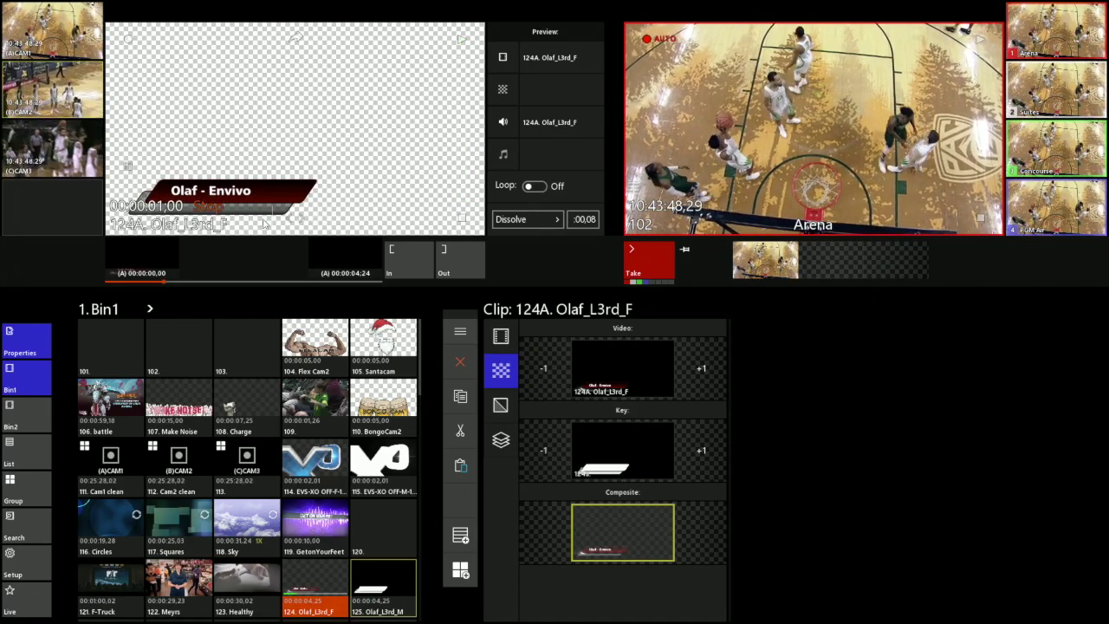
left_click(637, 451)
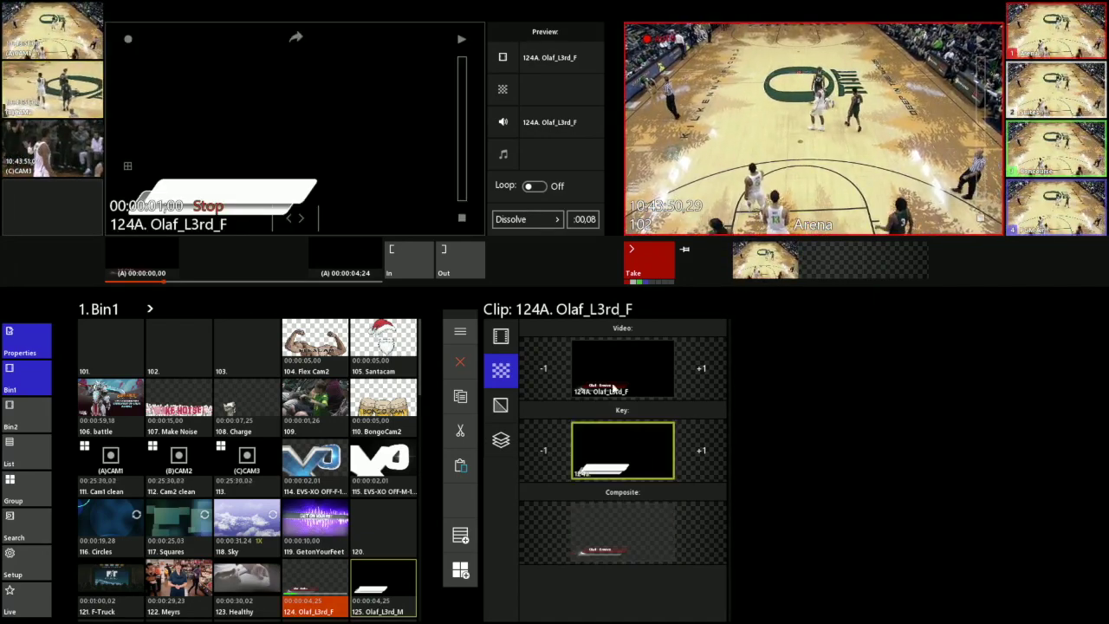
left_click(621, 375)
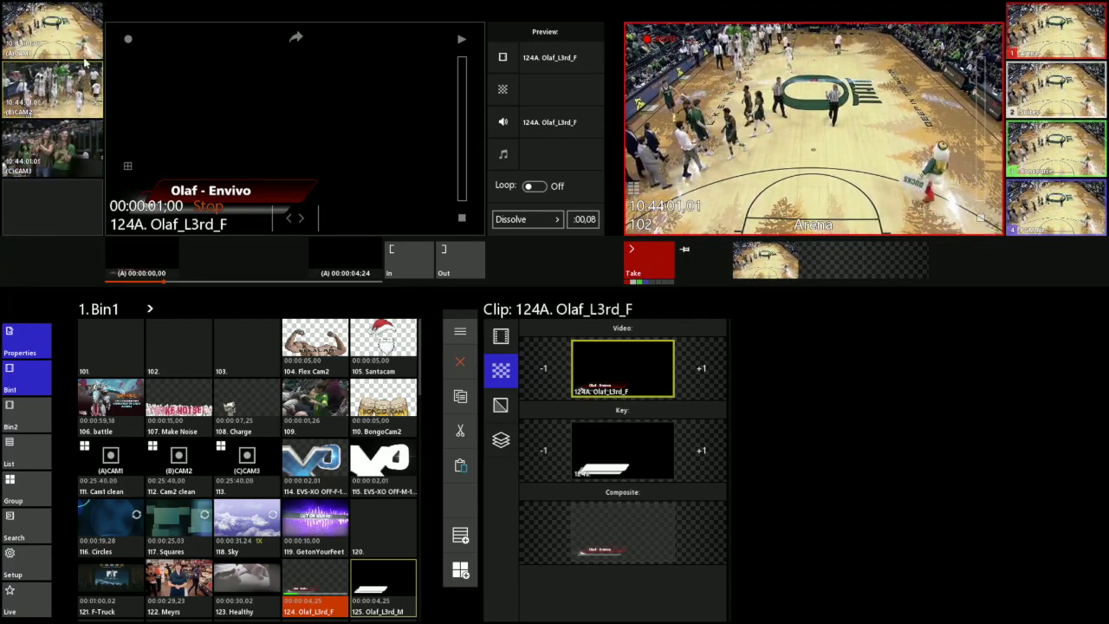
Step: Switch the preview to CAM2, recall clip 124 from Bin1 and play its composite in the preview
left_click(68, 95)
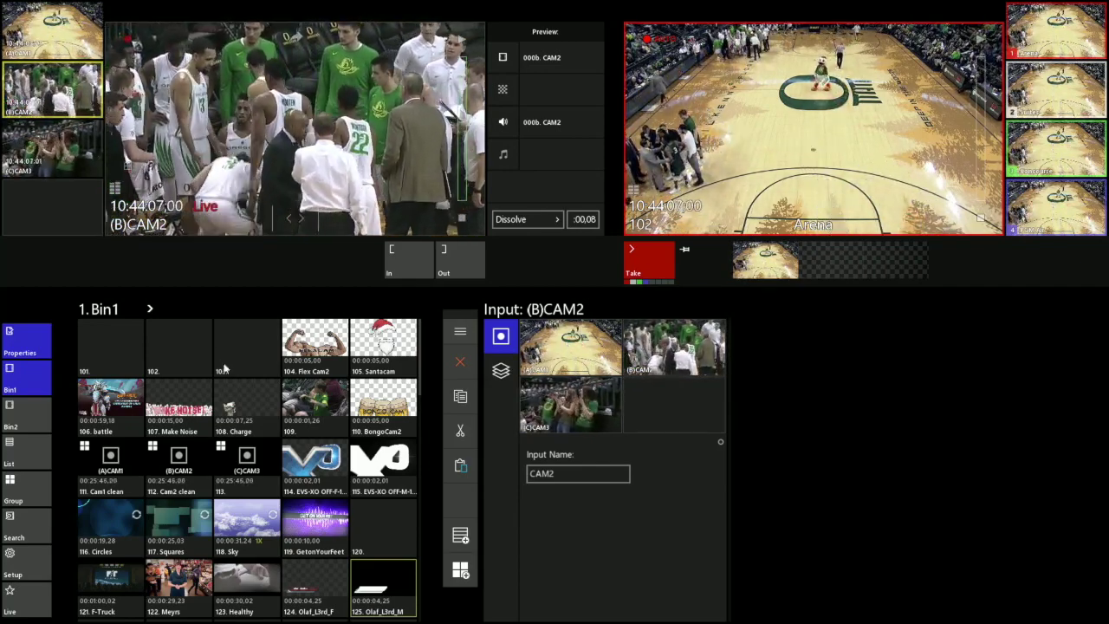
left_click(339, 594)
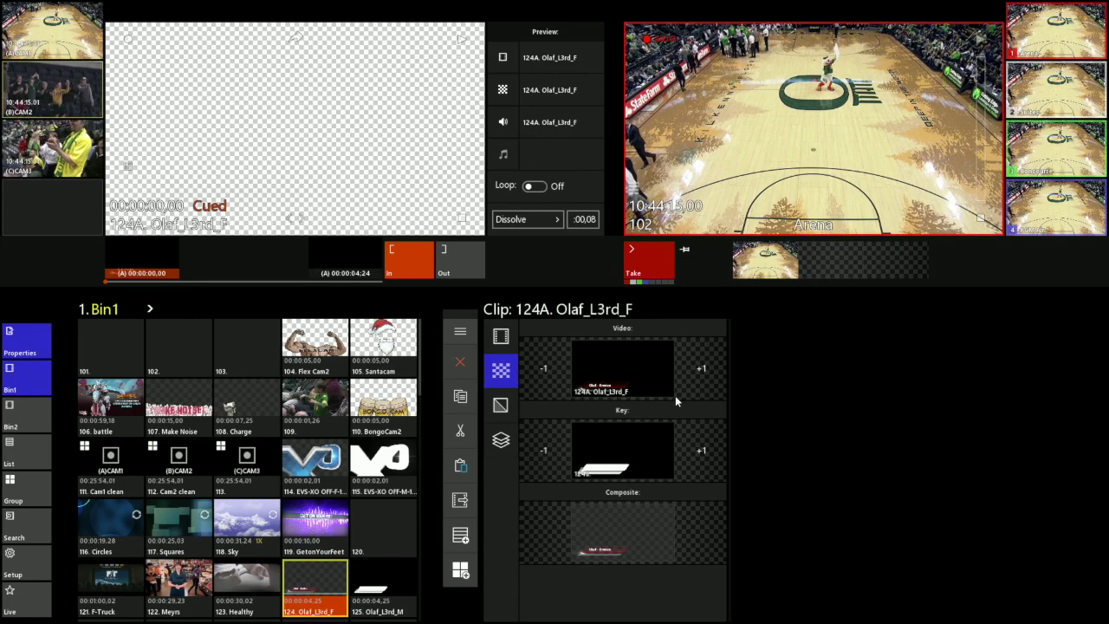
left_click(611, 543)
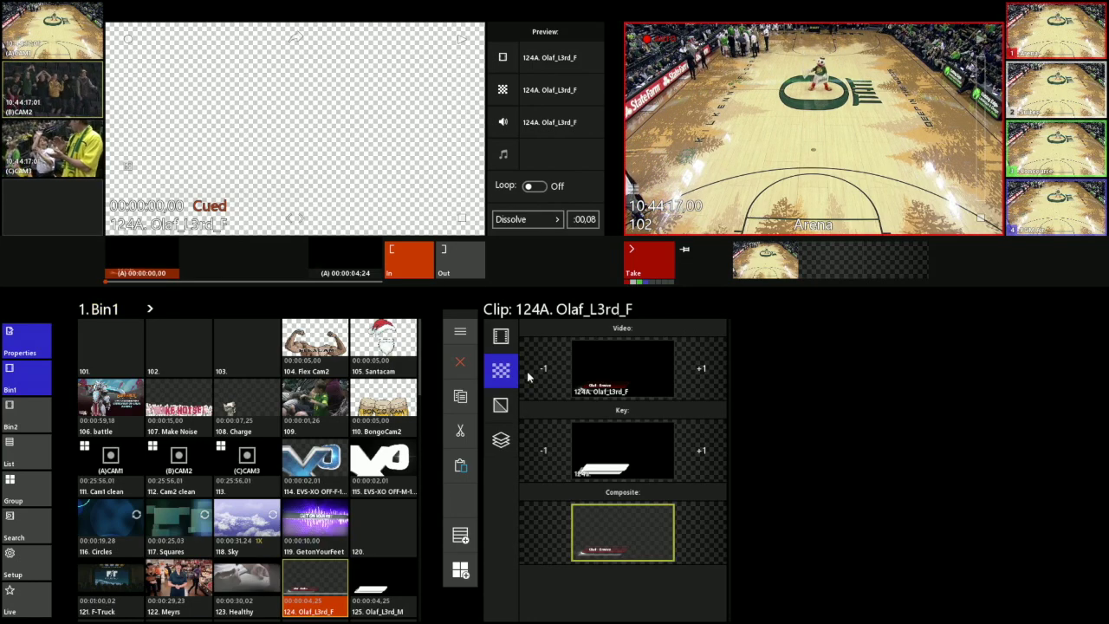
left_click(301, 223)
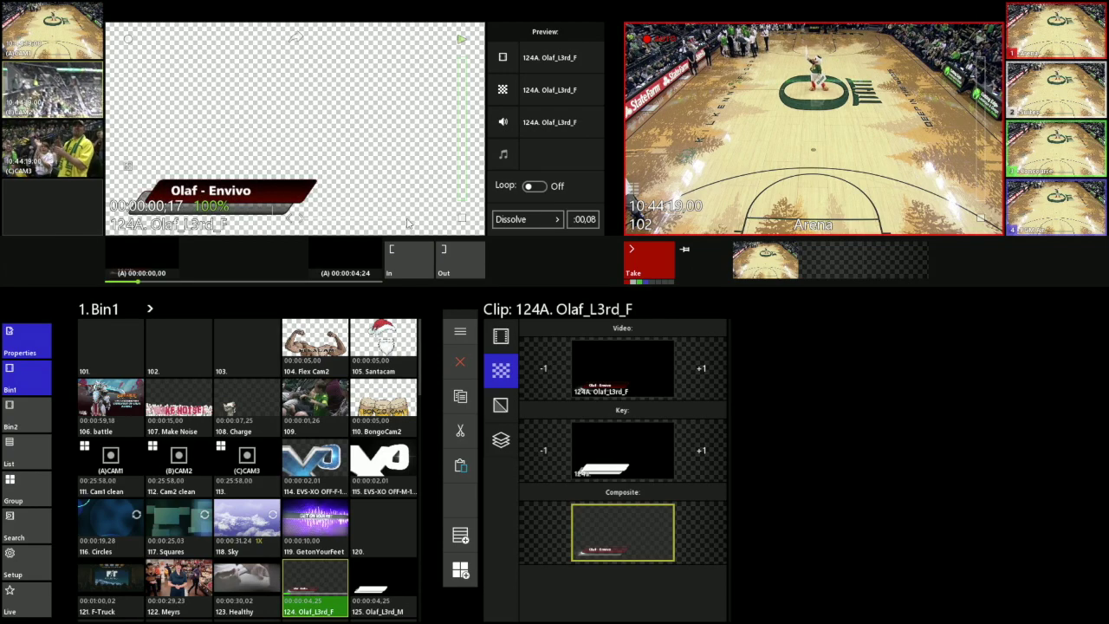
Step: Check the key, video and composite of clip 124, cue it again and take it to the Arena output
left_click(629, 443)
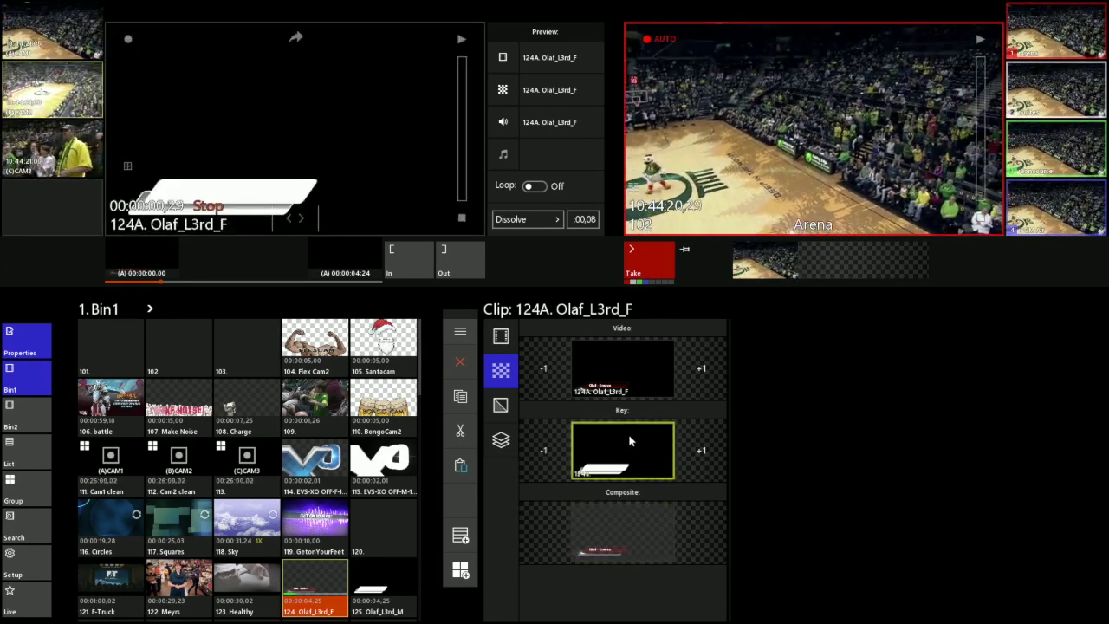
left_click(629, 358)
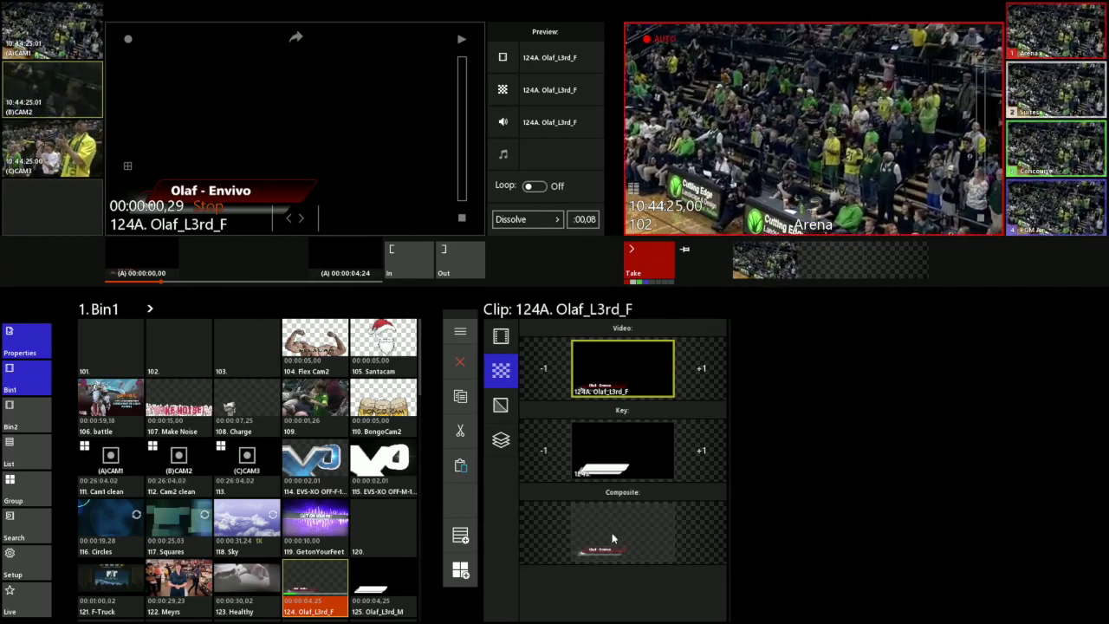
left_click(614, 533)
left_click(326, 580)
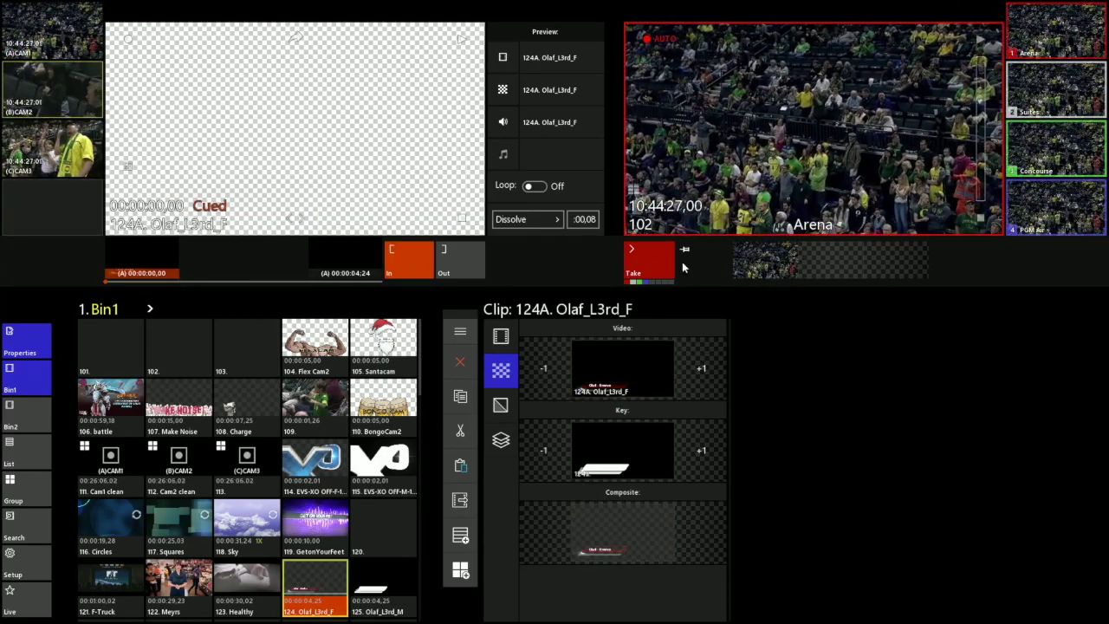
left_click(651, 263)
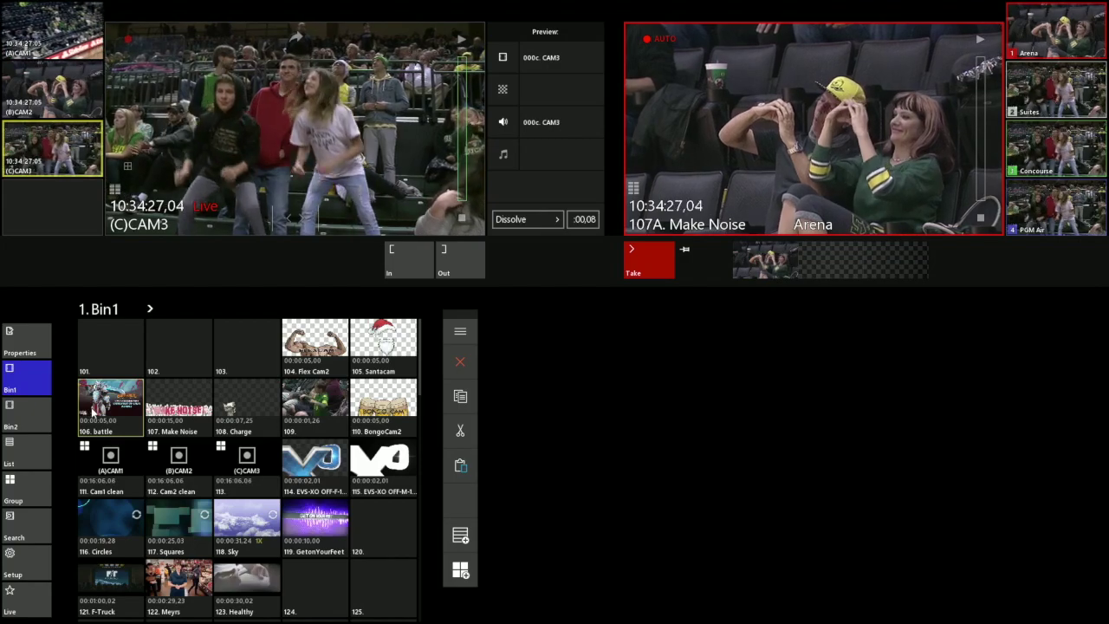
Step: Check the default clip length in the user setup and extend the out point of clip 106 battle to 00:00:59,17
left_click(105, 414)
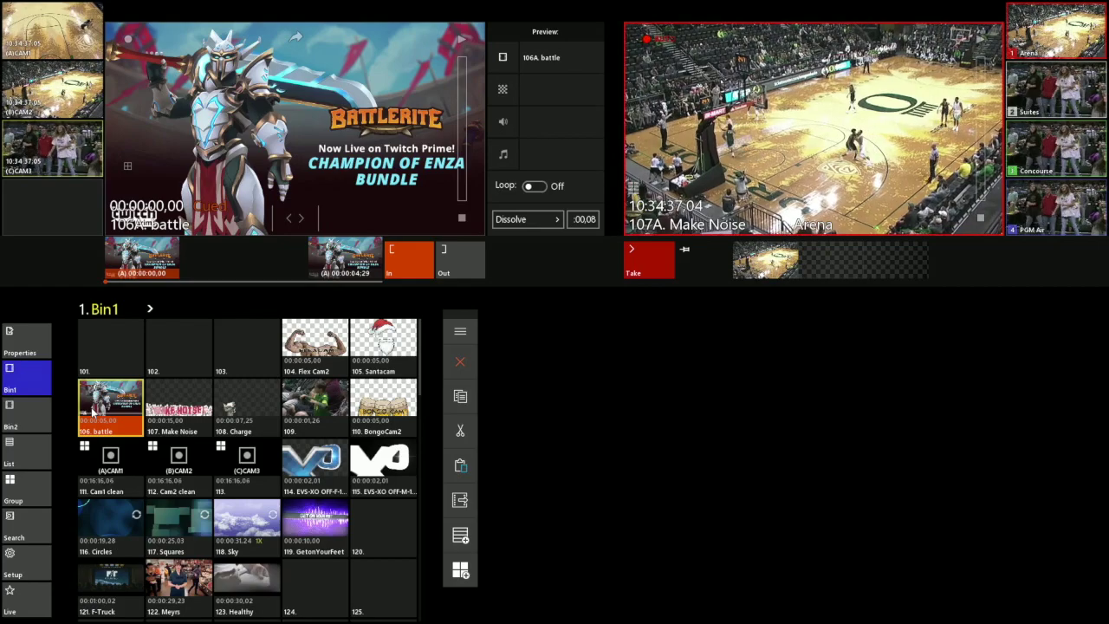
left_click(23, 576)
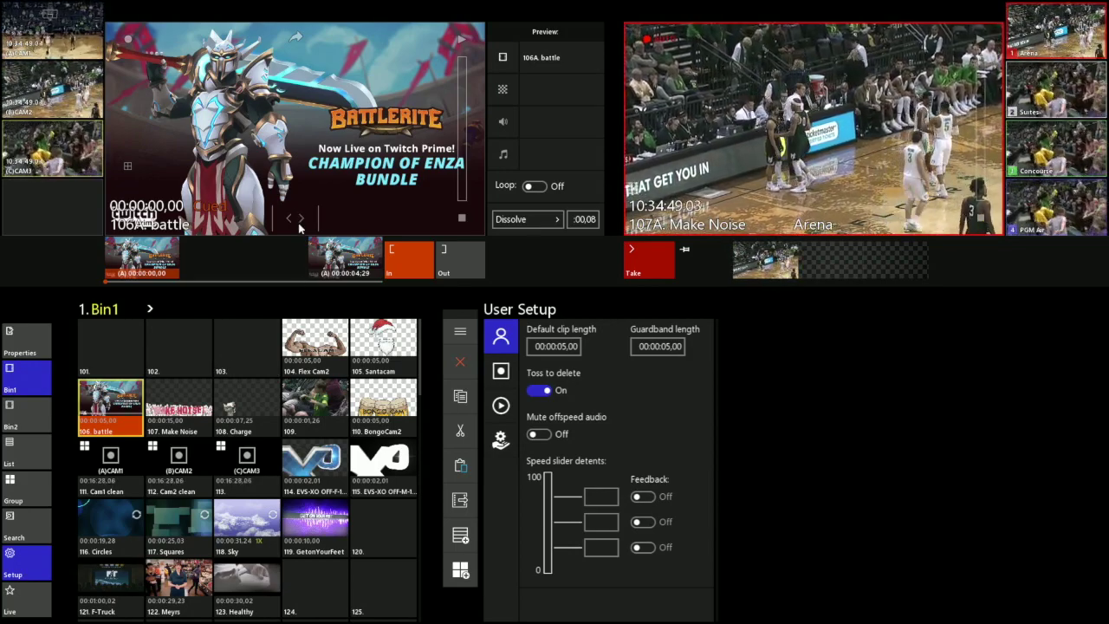
left_click_drag(316, 224, 424, 224)
left_click(462, 260)
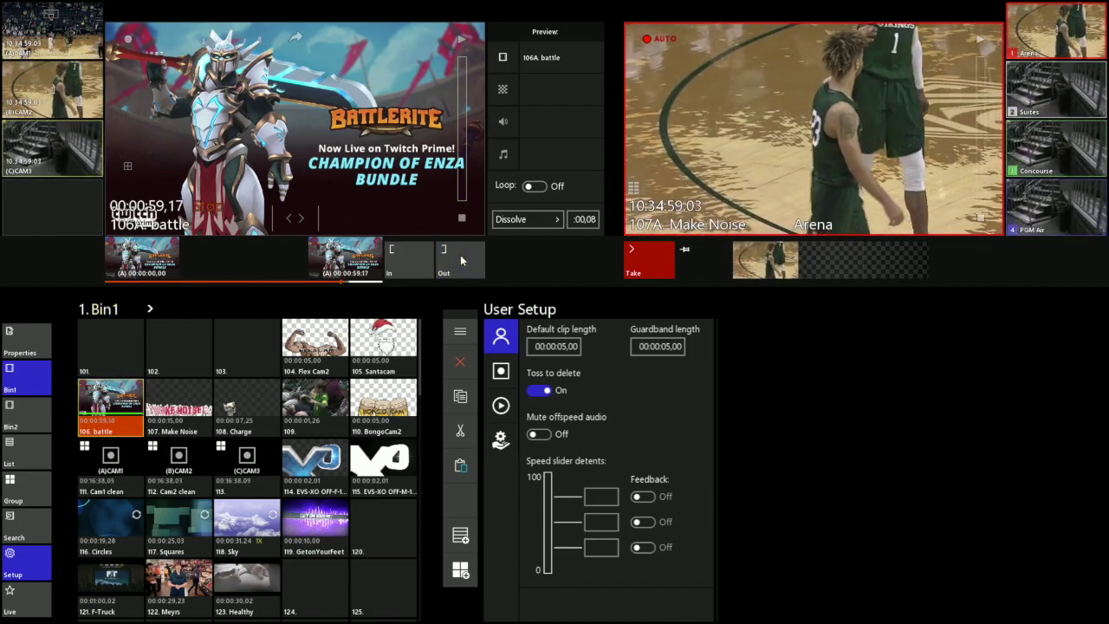
Step: Cue clip 106 battle, take it to the Arena output with a Dissolve and untake it from the Main layer
left_click(113, 403)
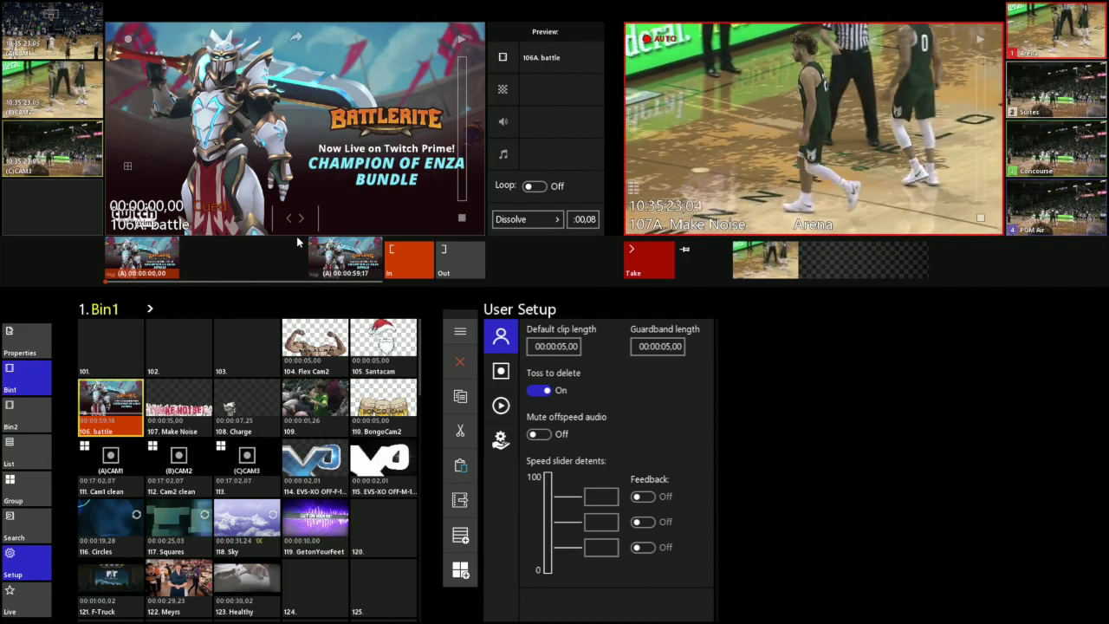
left_click(637, 264)
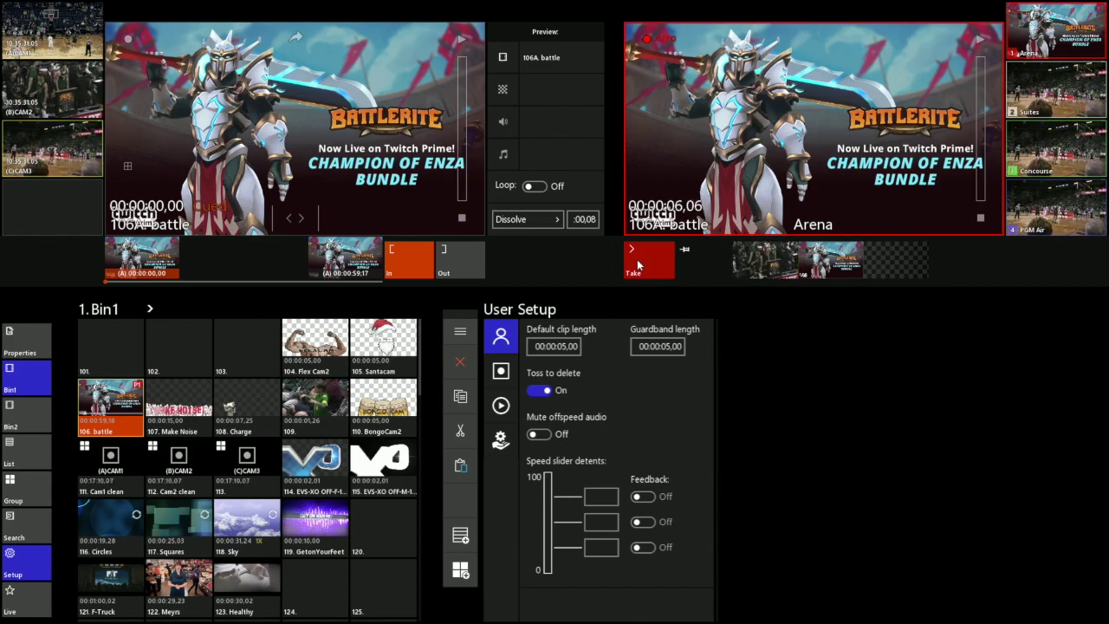
left_click(834, 264)
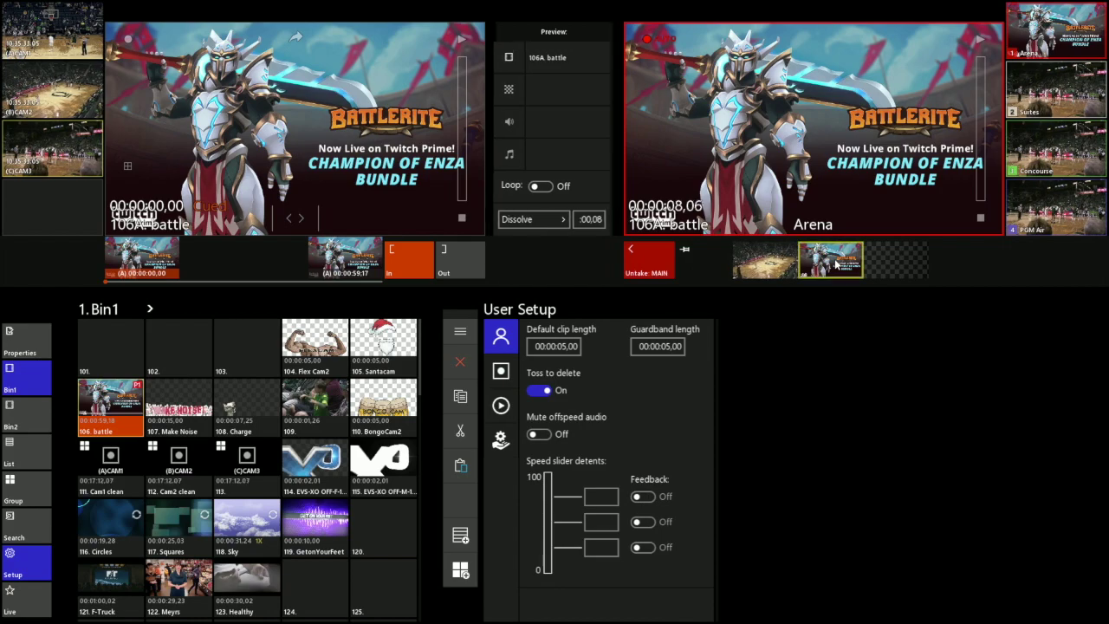
left_click(652, 267)
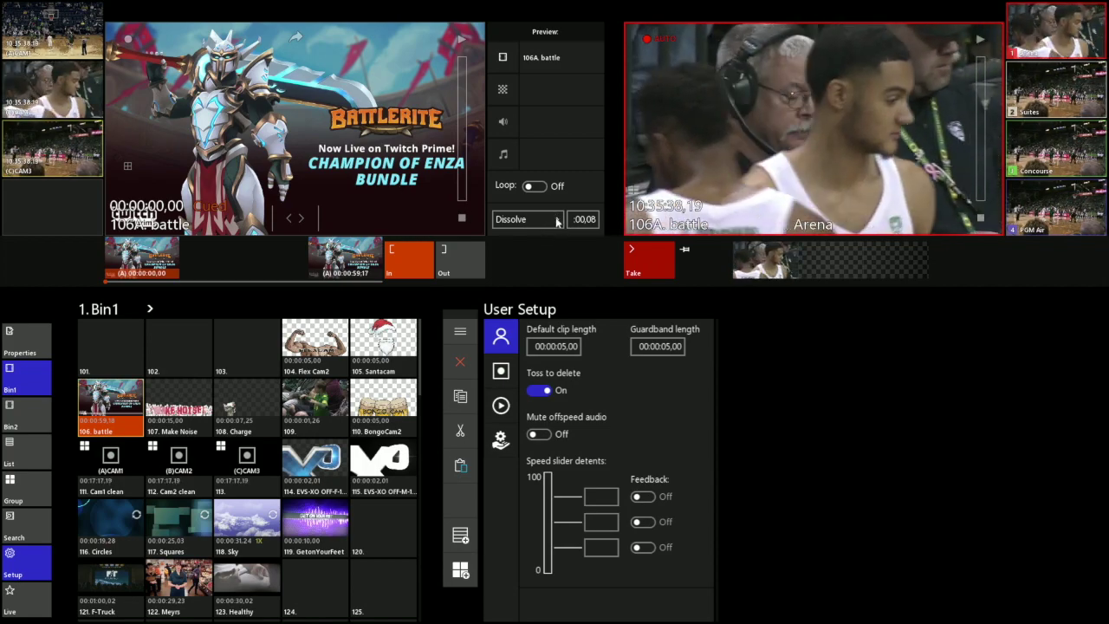
Step: Set the preview transition to Cut, take clip 106 battle to the Arena output and untake it from the Main layer
left_click(557, 221)
left_click(549, 239)
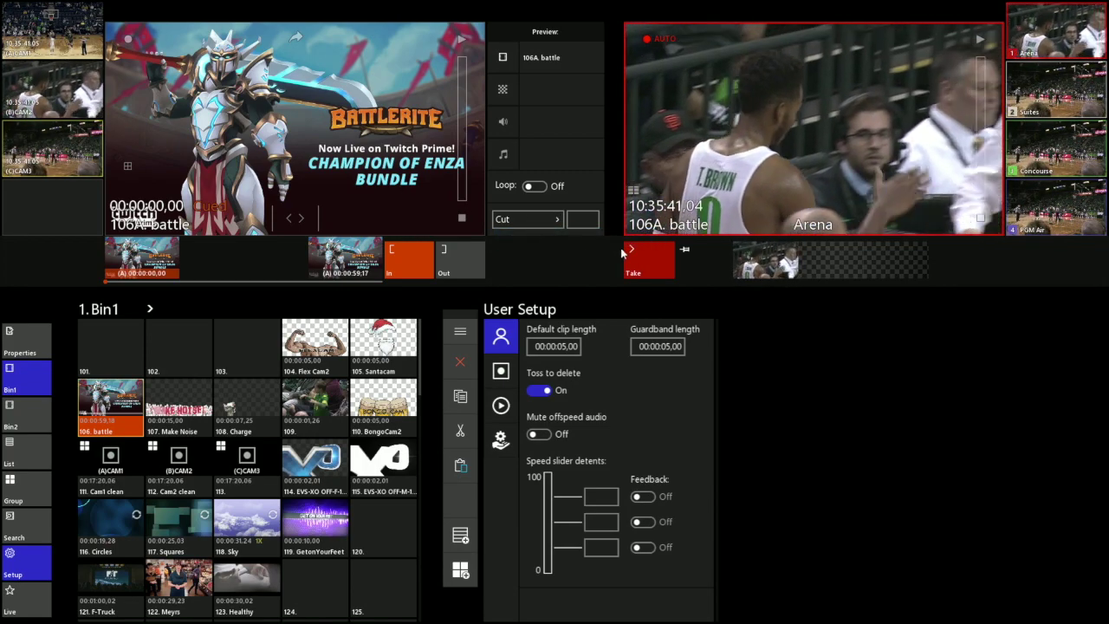
left_click(650, 267)
left_click(649, 267)
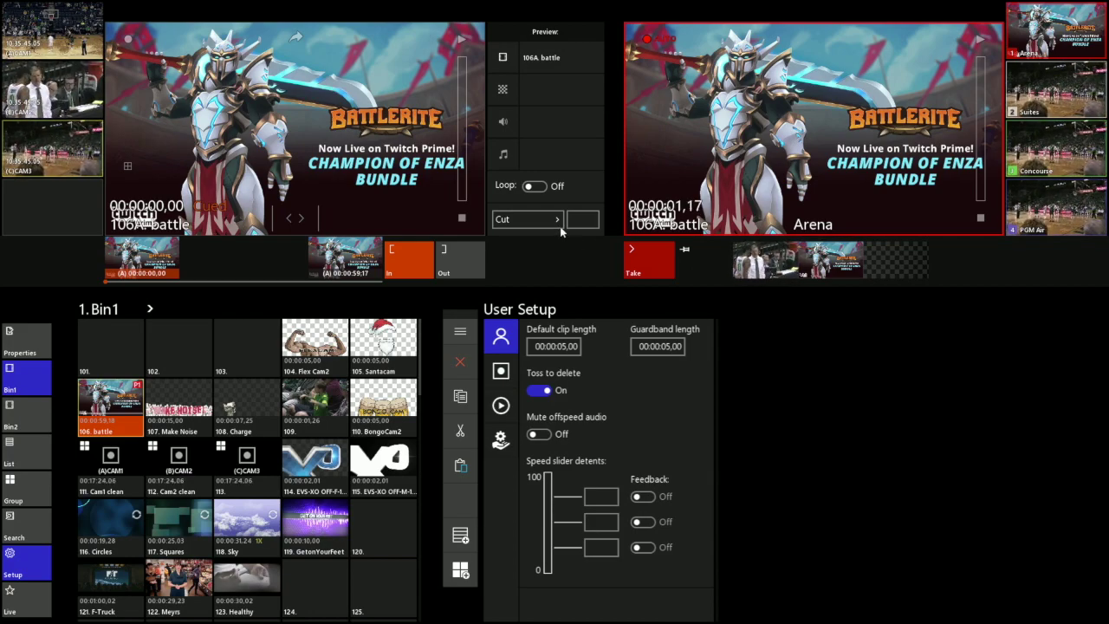
left_click(810, 258)
left_click(665, 263)
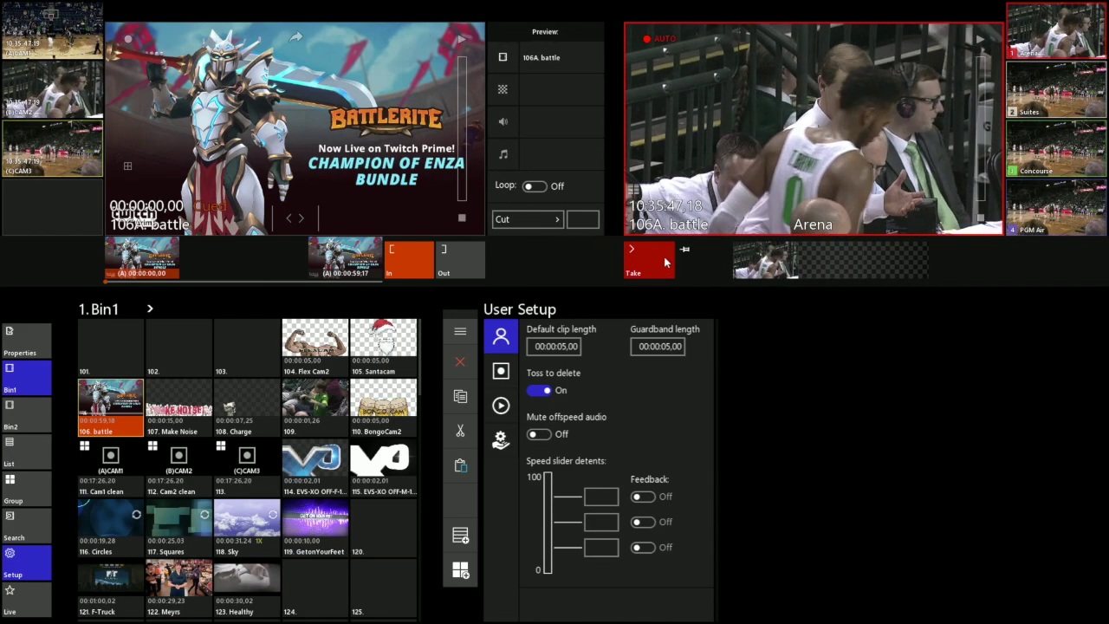
Step: Bring the live feeds of CAM2, CAM3 and CAM1 into the preview one after another
left_click(51, 97)
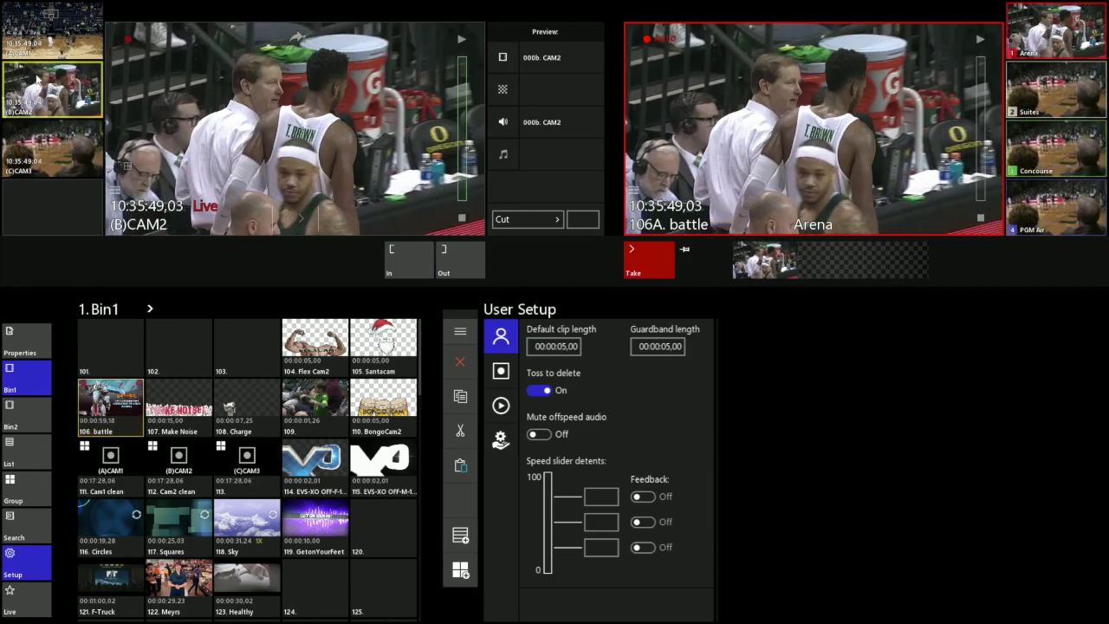
left_click(50, 130)
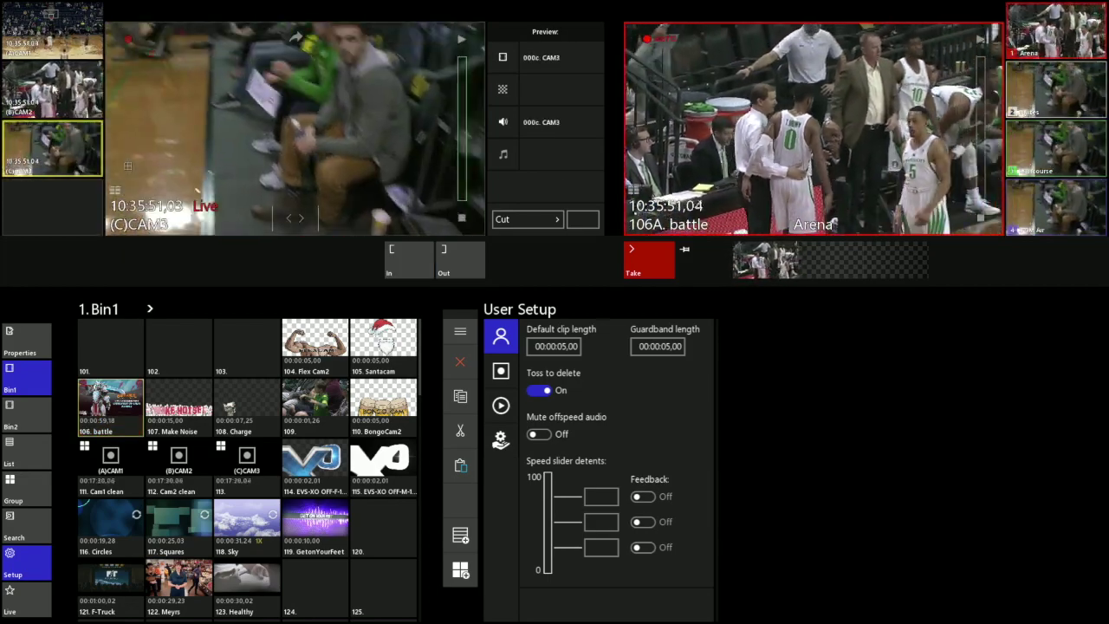
left_click(52, 22)
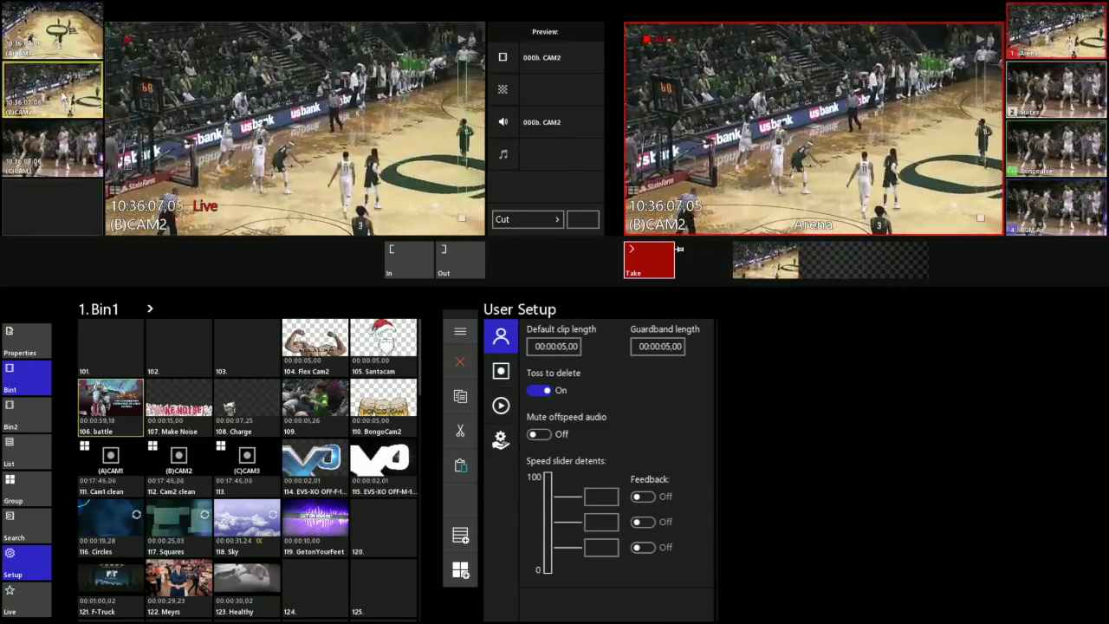
Step: Switch the Arena output directly between the CAM3 and CAM2 live feeds, ending on CAM2
left_click(65, 152)
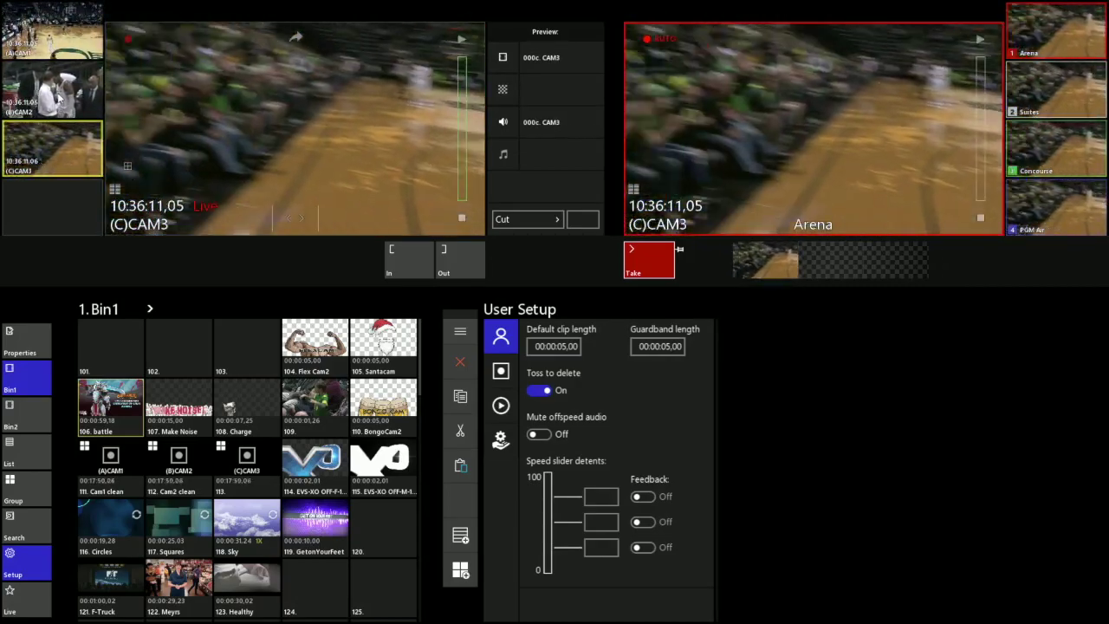
left_click(52, 90)
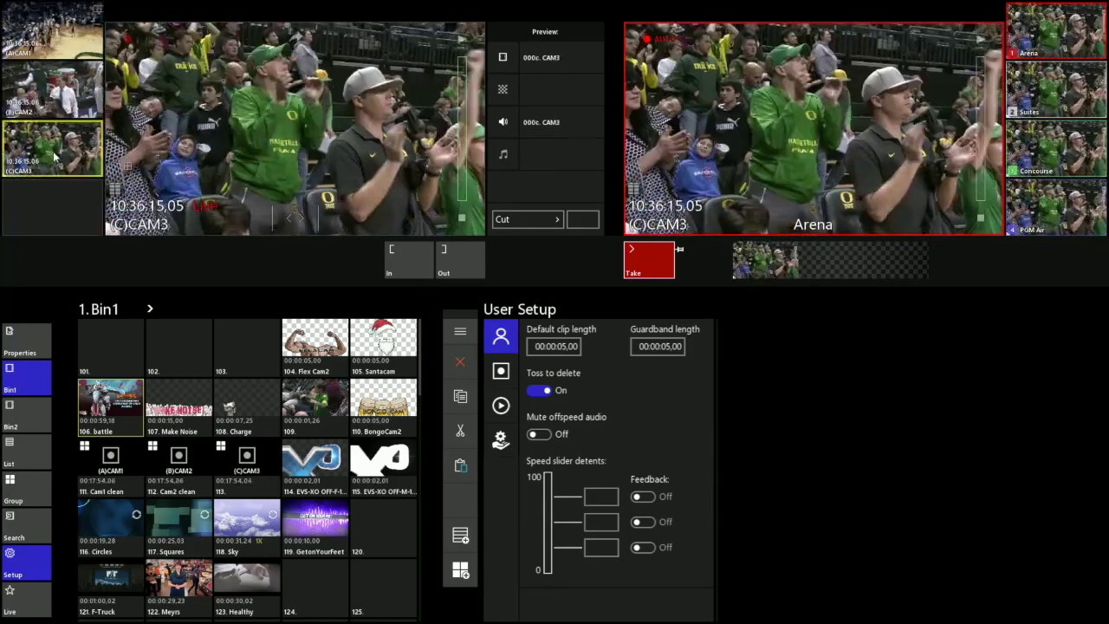
left_click(57, 102)
Step: Put clips 106 battle and 114 EVS-XO OFF directly on the Arena output and toss both layers off
left_click(119, 407)
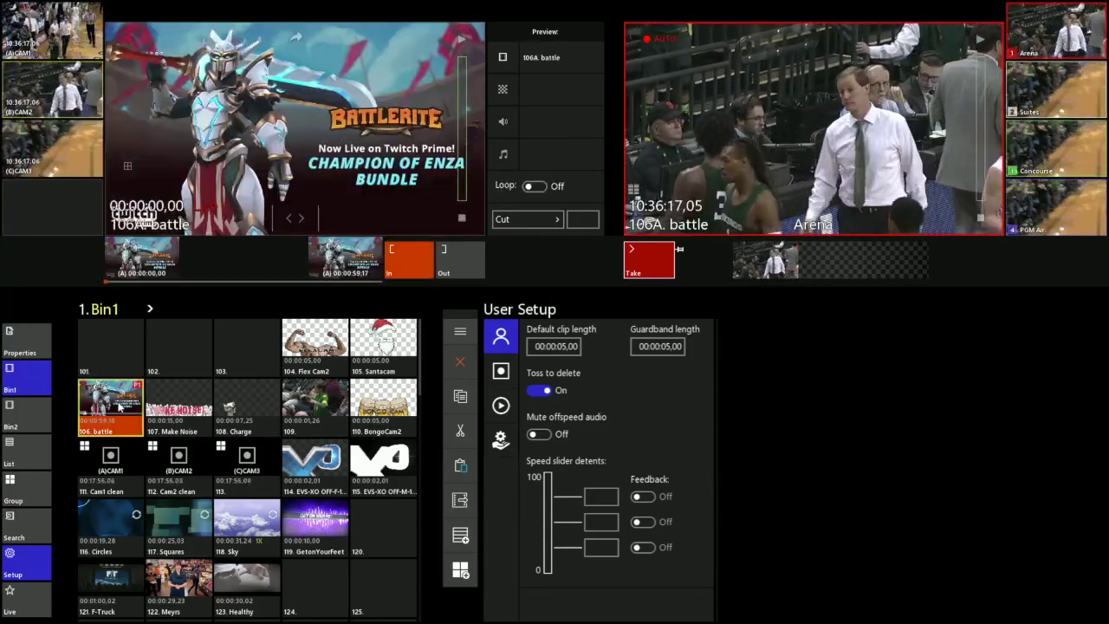
left_click(310, 470)
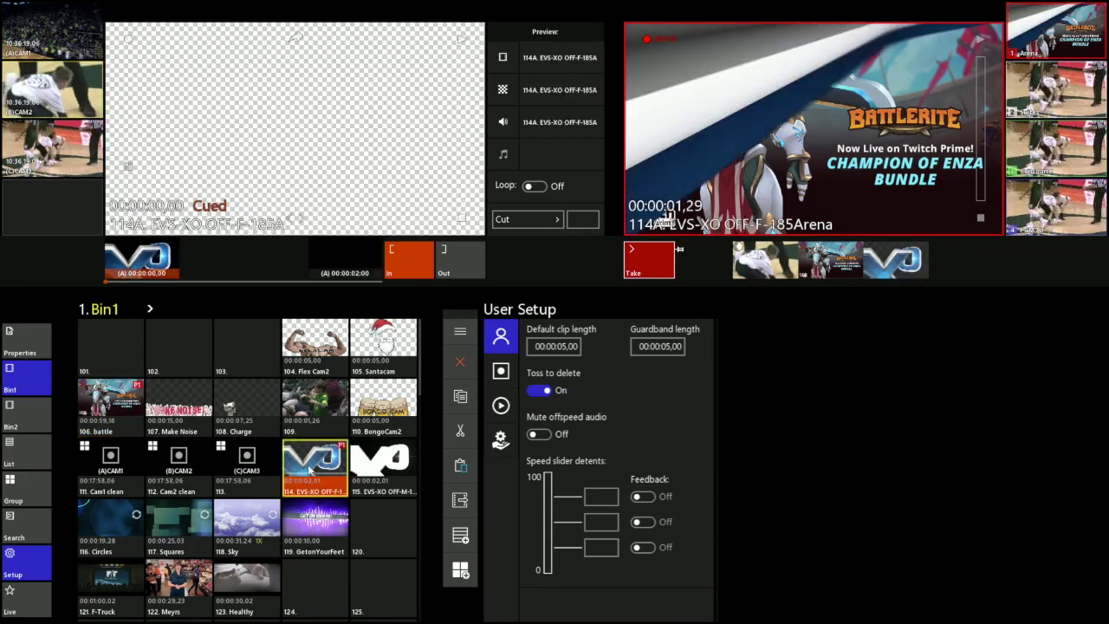
left_click_drag(873, 260, 702, 261)
left_click_drag(854, 263, 358, 276)
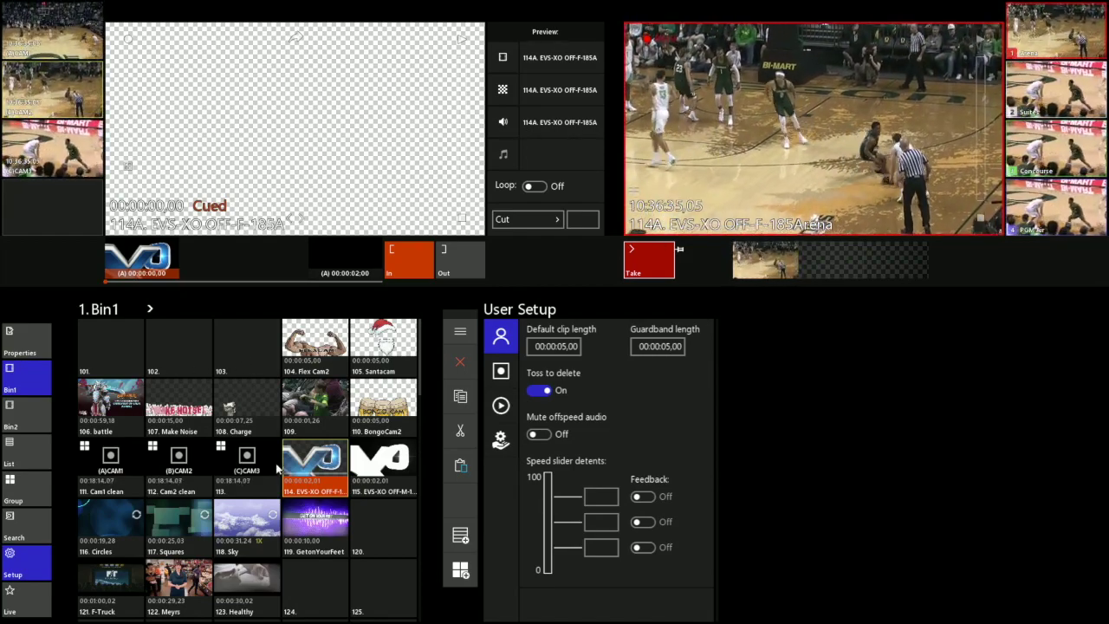
Step: Play clip 114 EVS-XO OFF over the Arena output again and review its clip properties
left_click(297, 468)
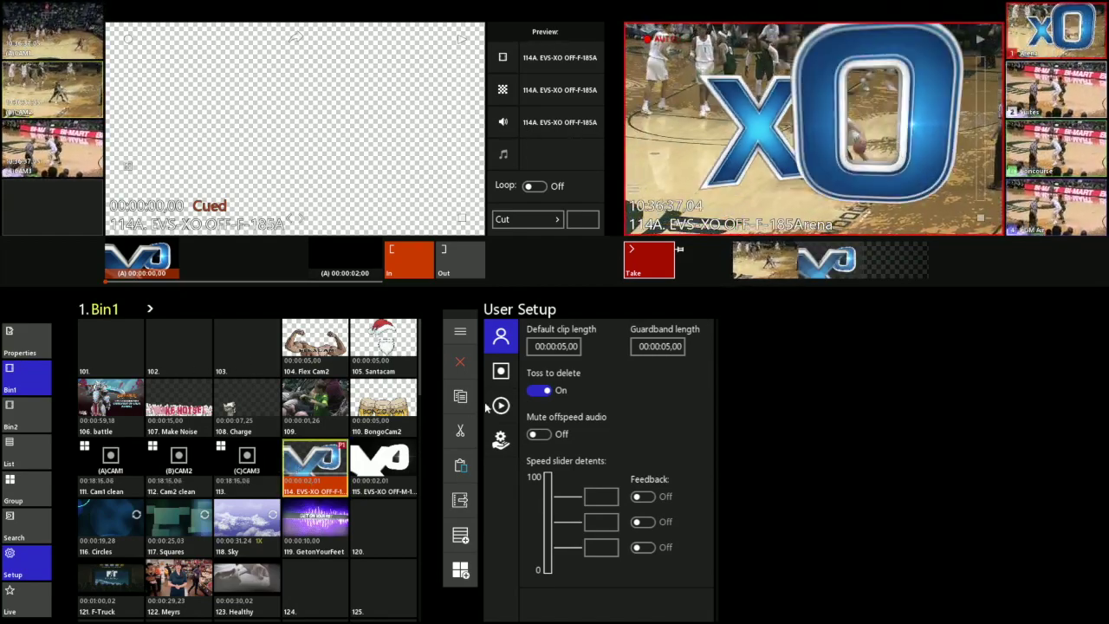
left_click(22, 339)
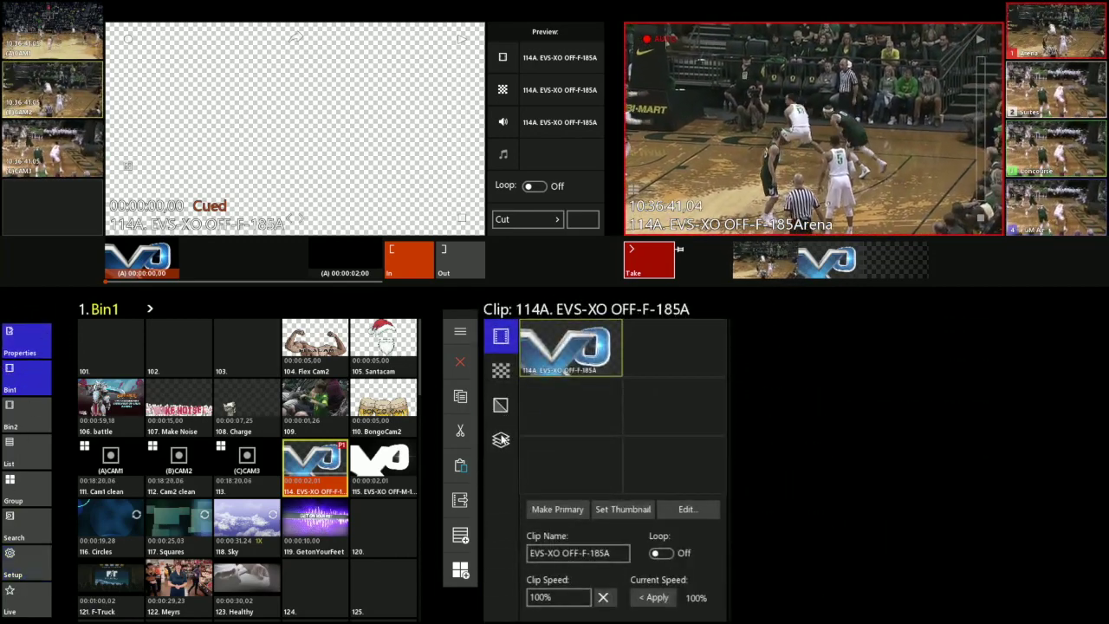
left_click(509, 420)
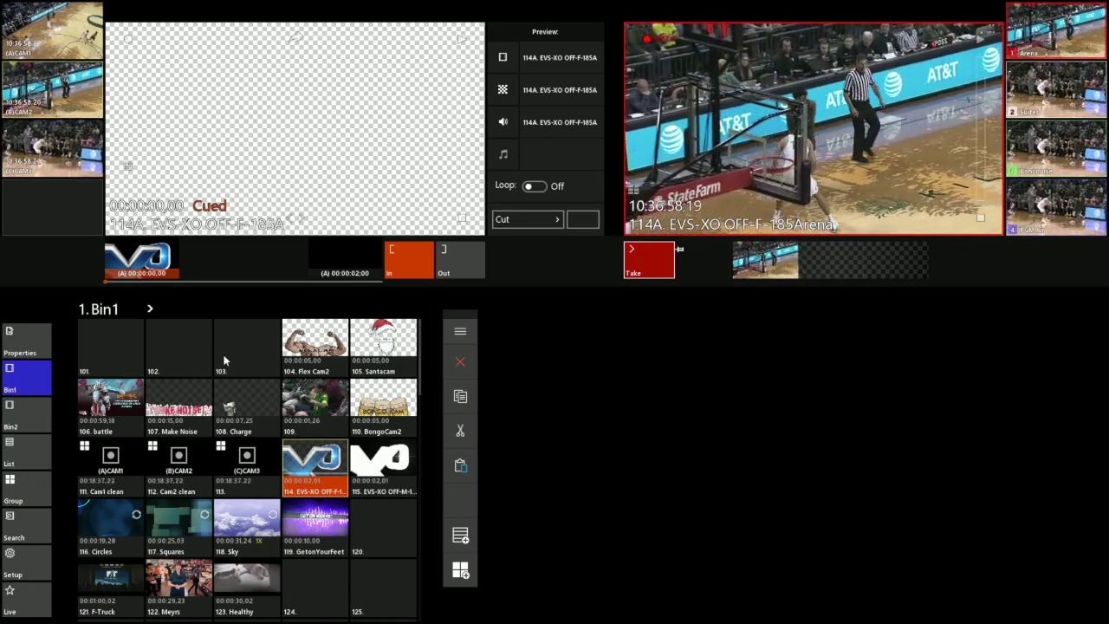
Step: Create a group in bin slot 101 and add clip 116 Circles as its first entry, on output 1
left_click(122, 344)
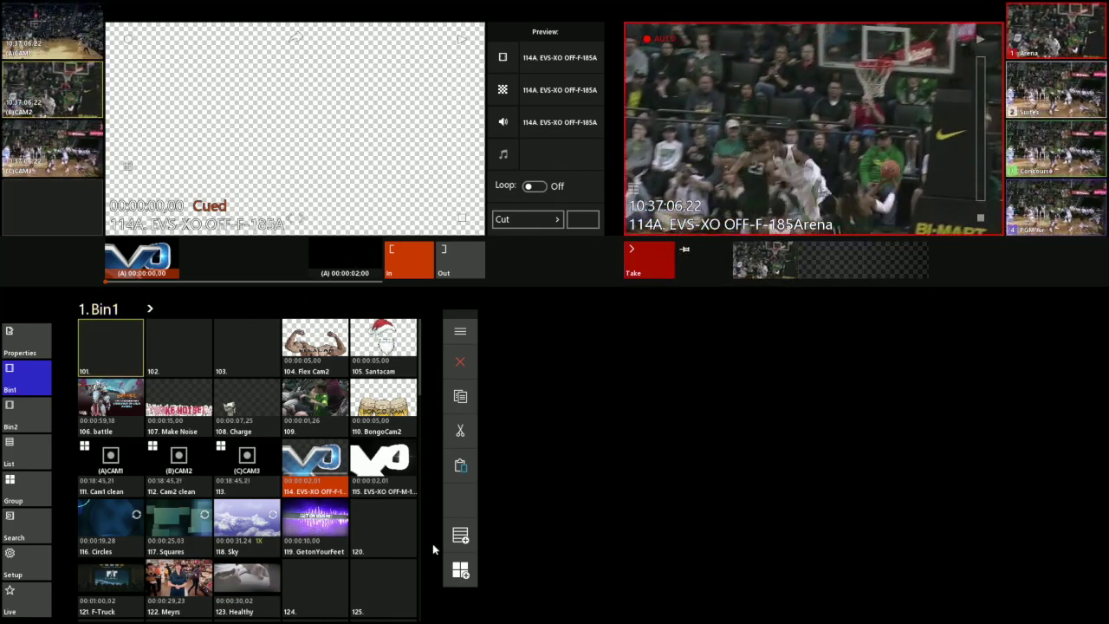
left_click(461, 572)
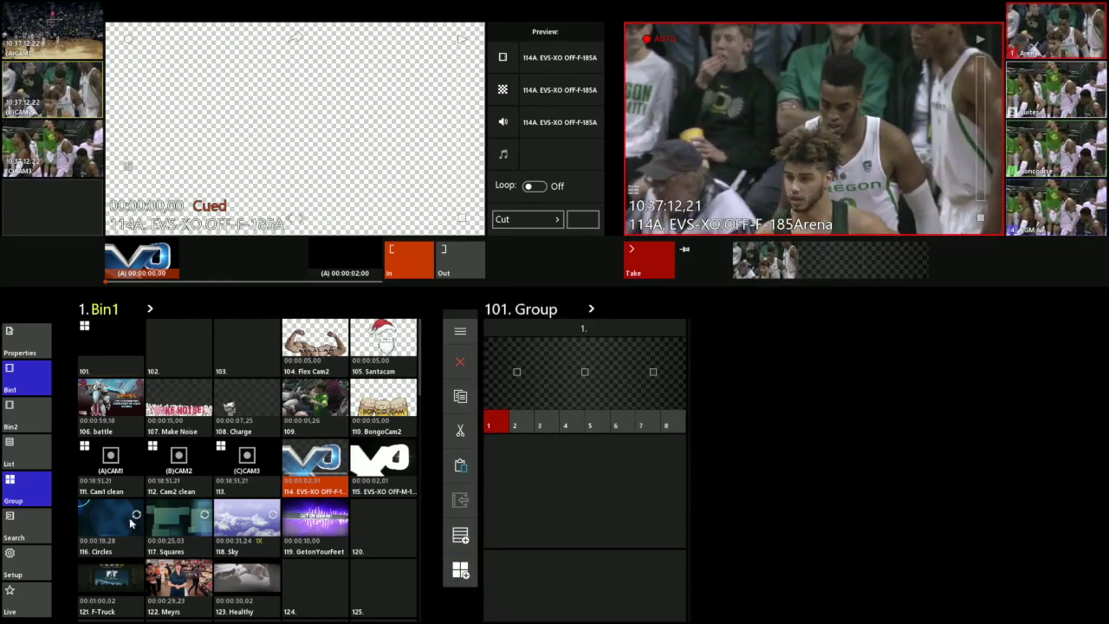
left_click_drag(122, 520, 594, 368)
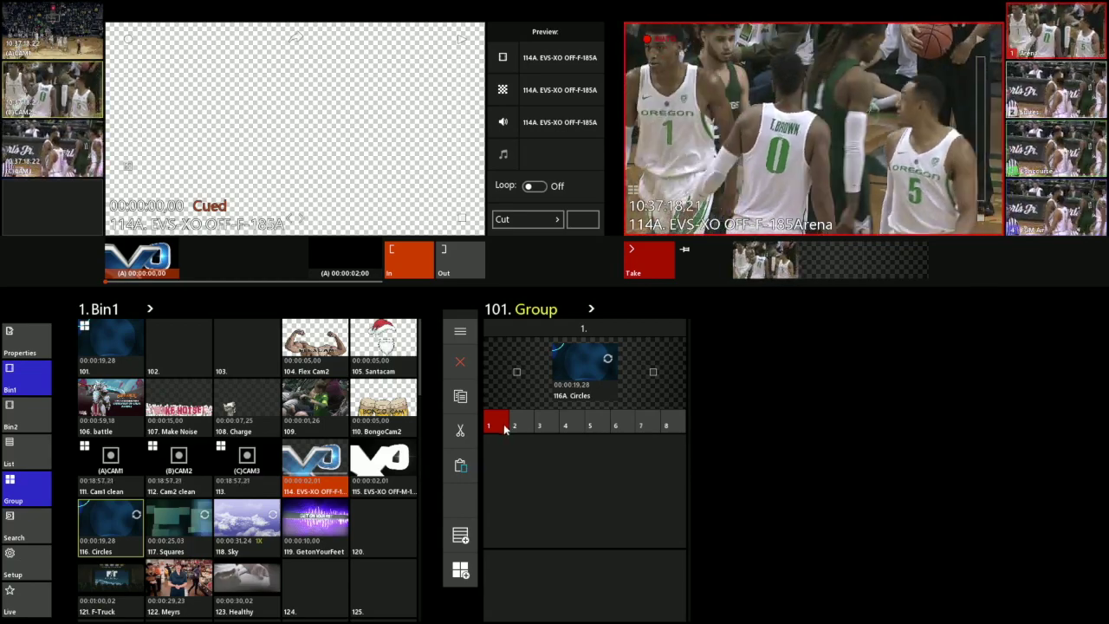
Step: Add clip 117 Squares to the group on outputs 2 and 3, and clip 118 Sky on output 4
left_click_drag(178, 524, 564, 480)
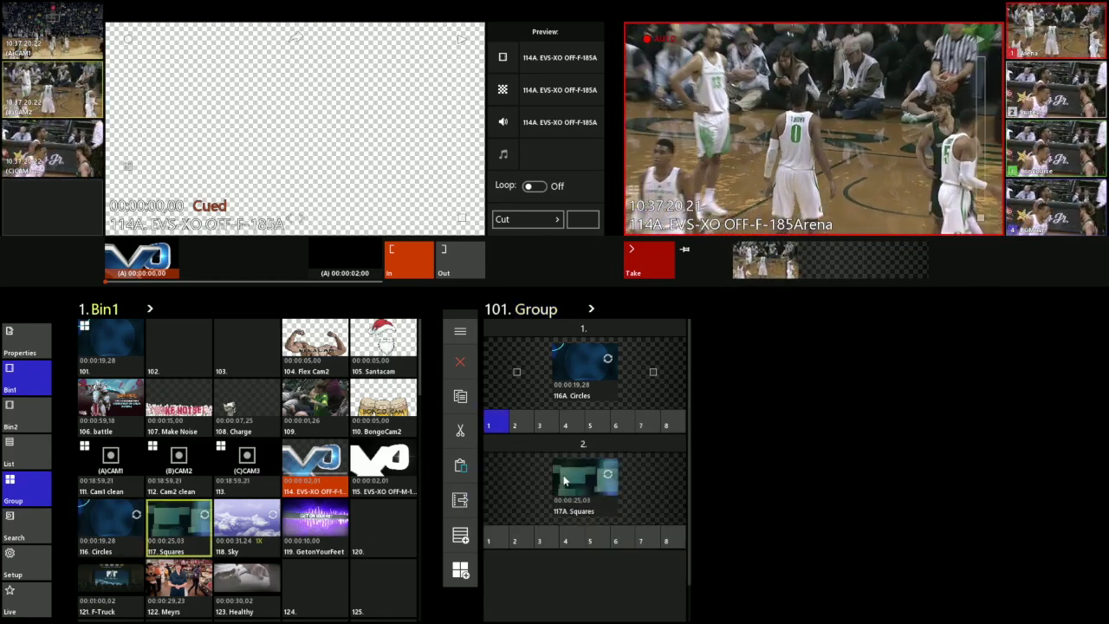
left_click(518, 541)
left_click(540, 540)
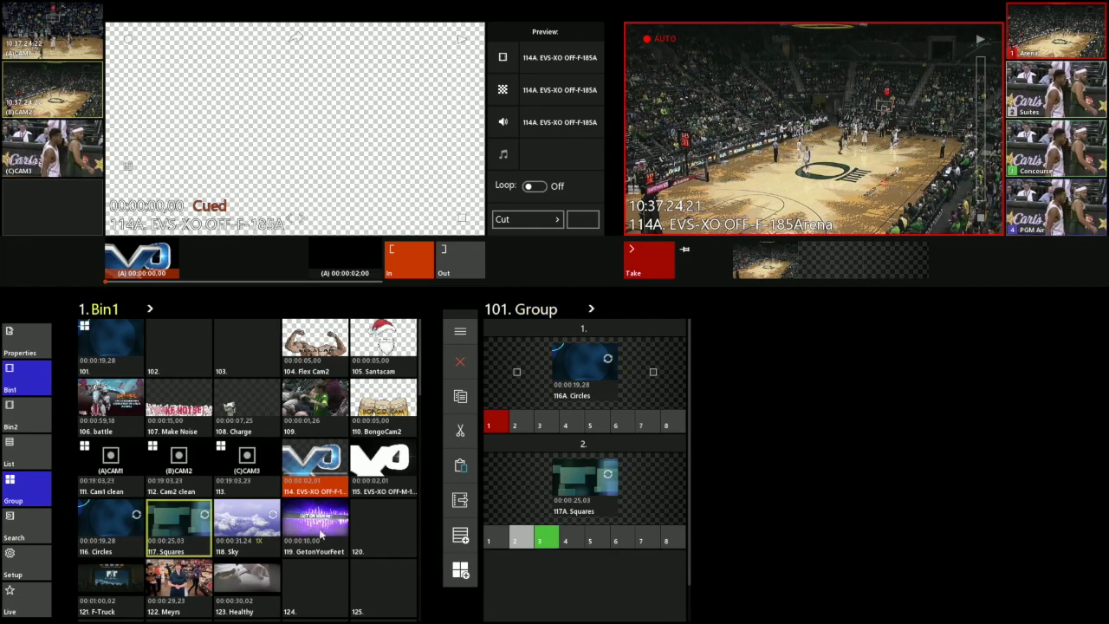
left_click_drag(264, 530, 654, 591)
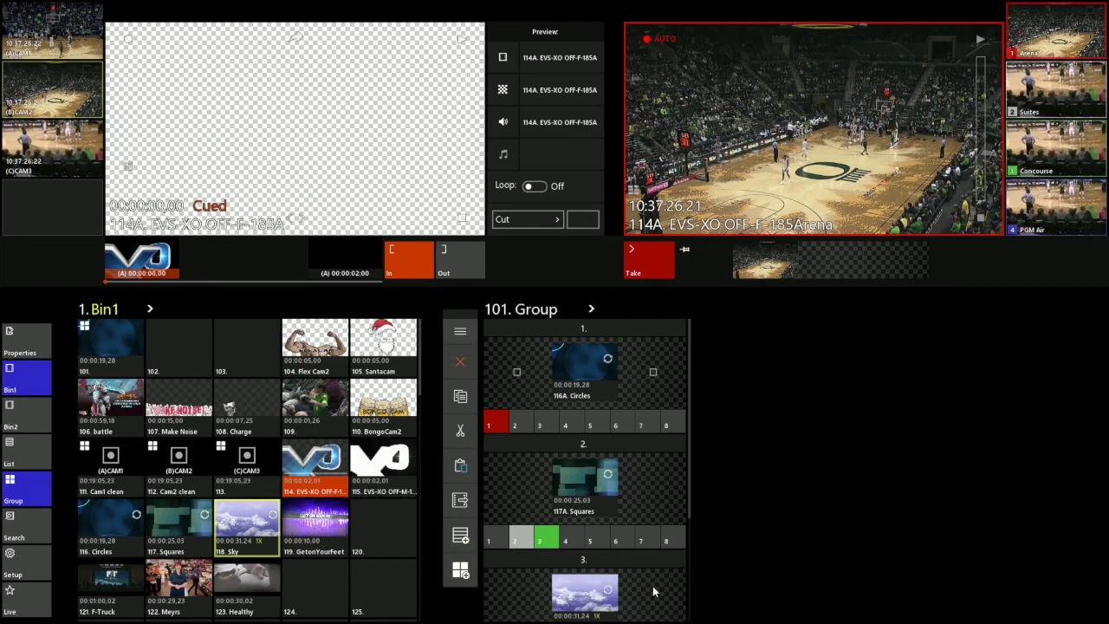
left_click(565, 499)
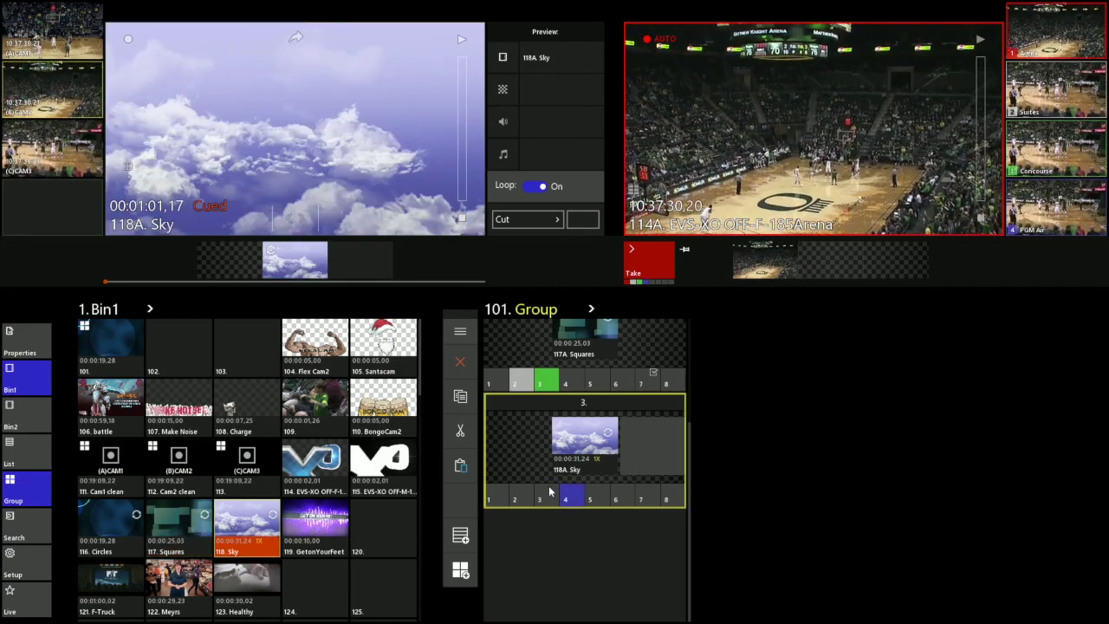
Step: Cue group 101 in the preview and take it to its assigned outputs
scroll(509, 461, "up", 3)
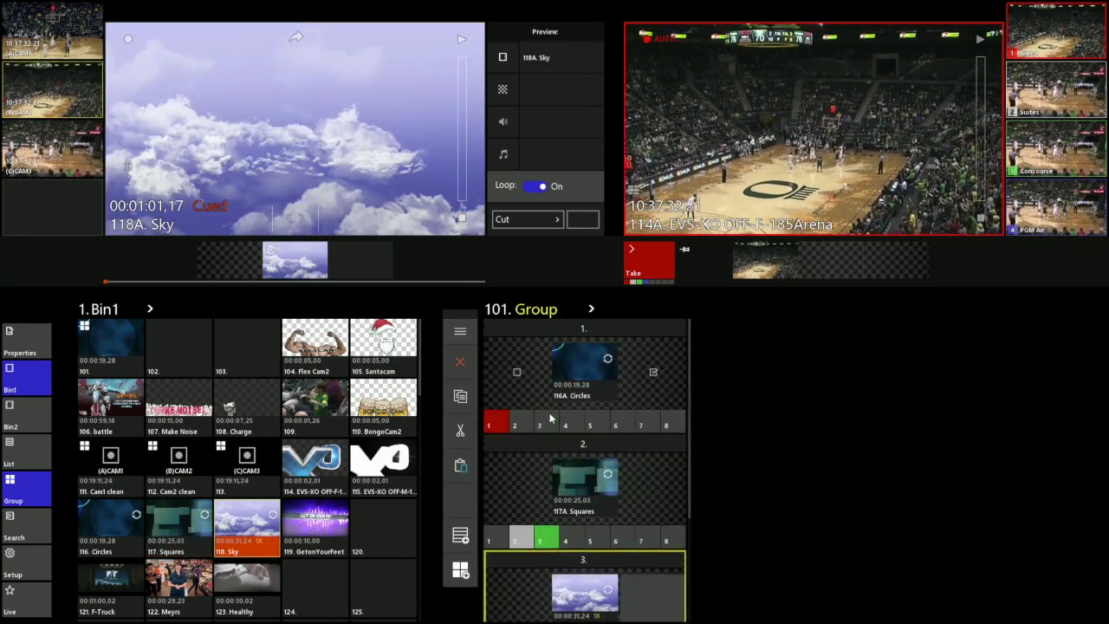
left_click(117, 351)
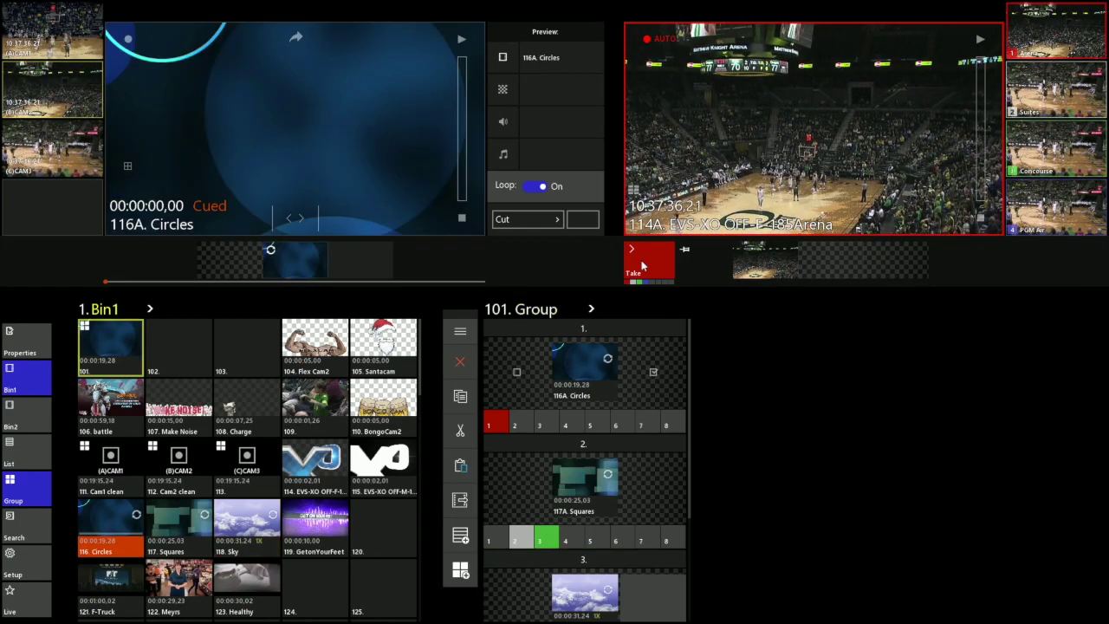
left_click(640, 266)
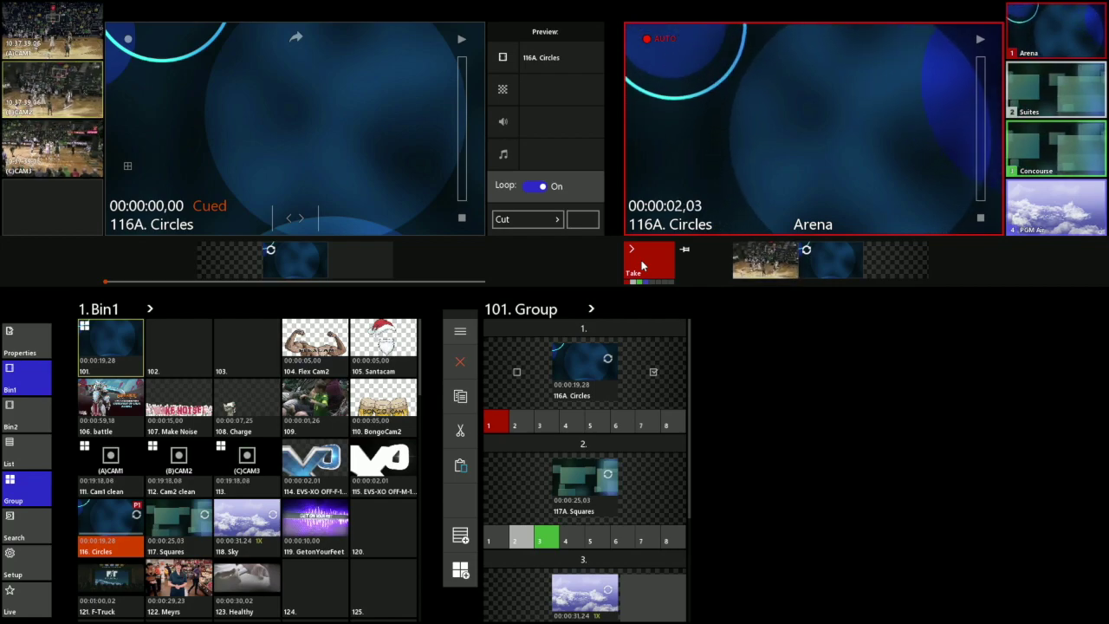
Step: Set the preview transition to Dissolve and take group 101 to its outputs again
left_click(556, 219)
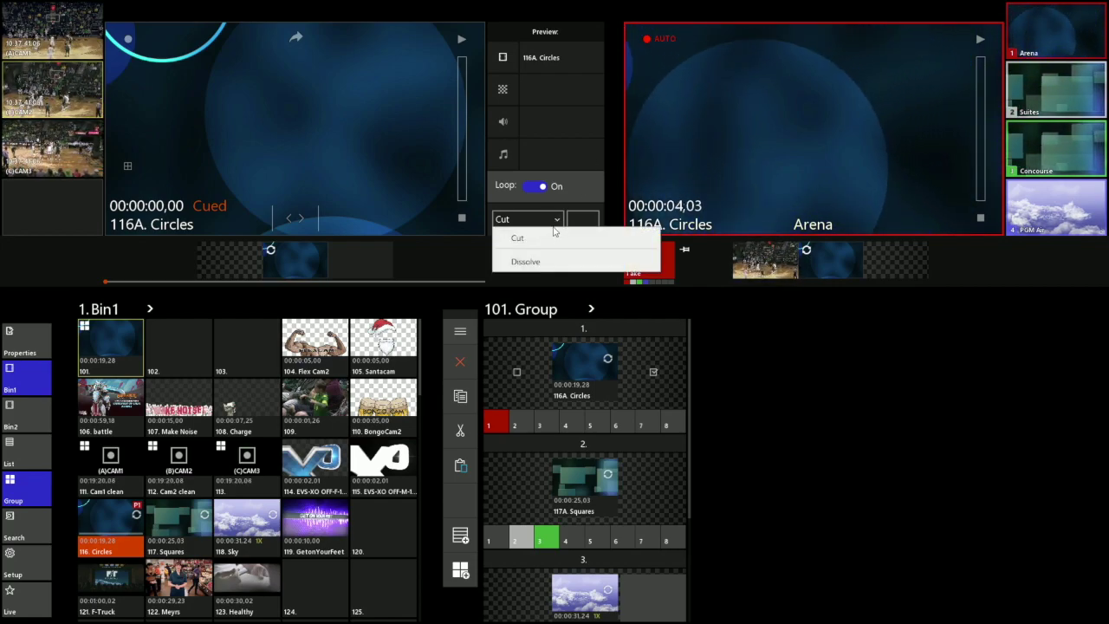
left_click(555, 258)
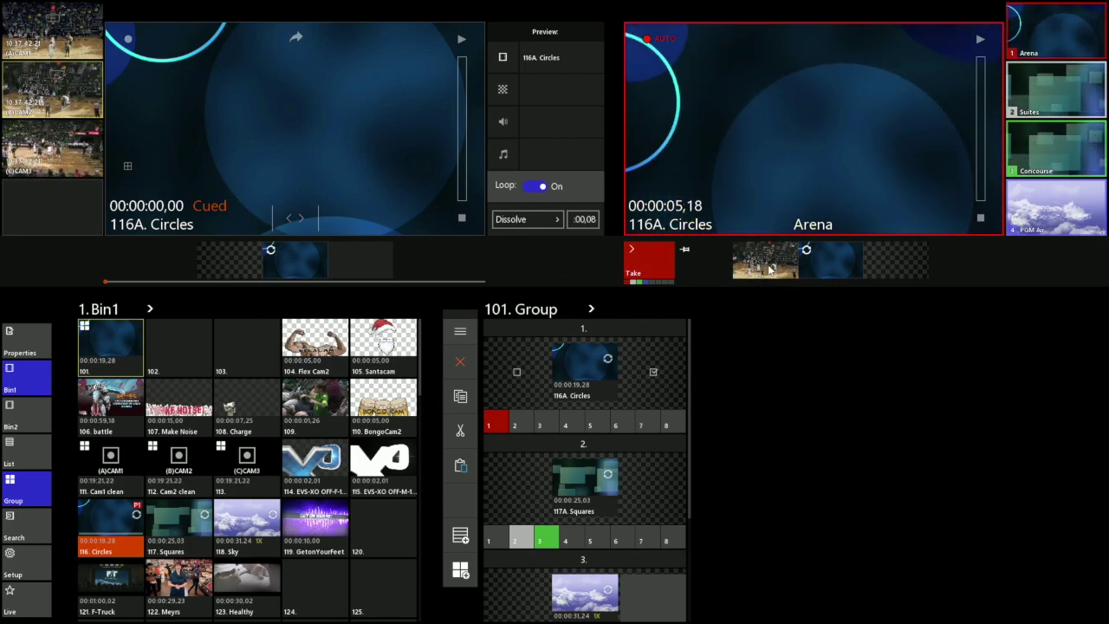
left_click(658, 260)
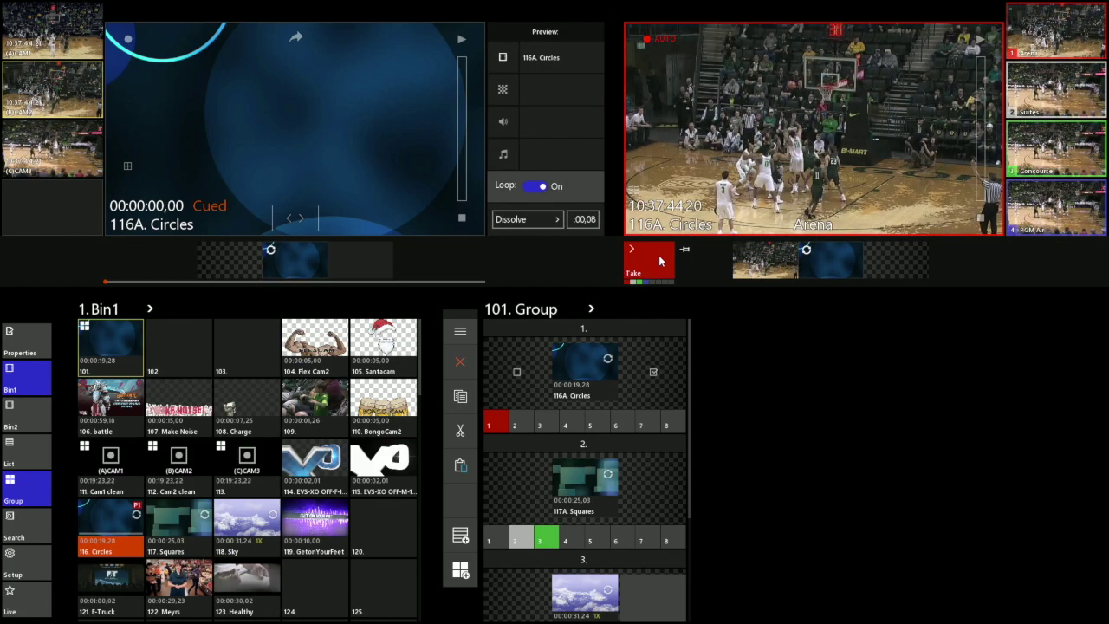
left_click(658, 260)
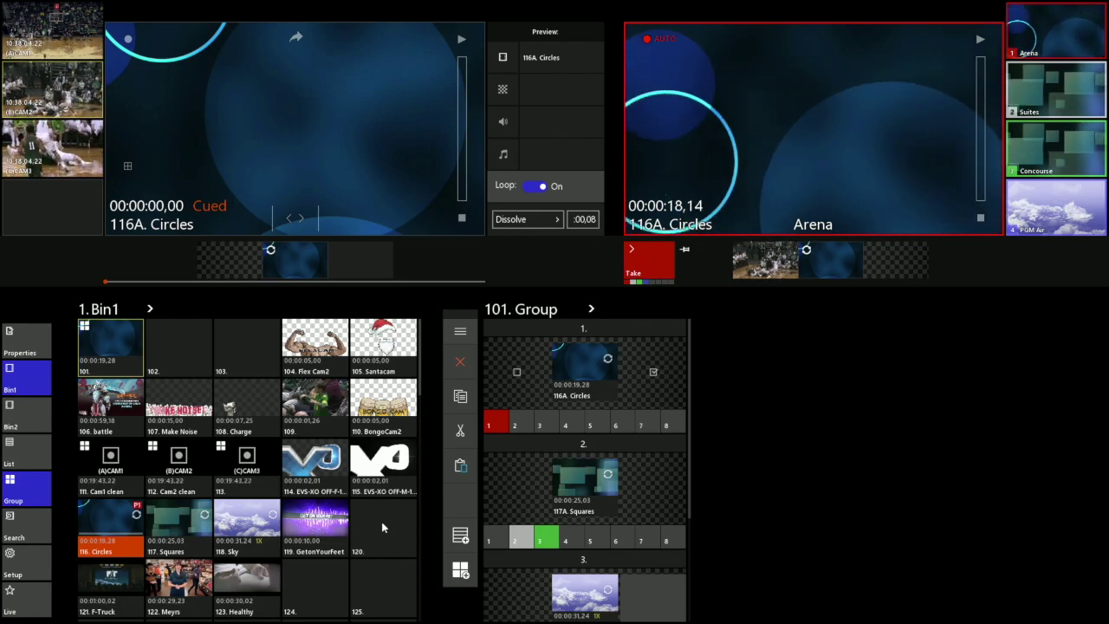
Step: Check the PGM Air output, return to Arena and untake the Circles clip from it
left_click(1055, 206)
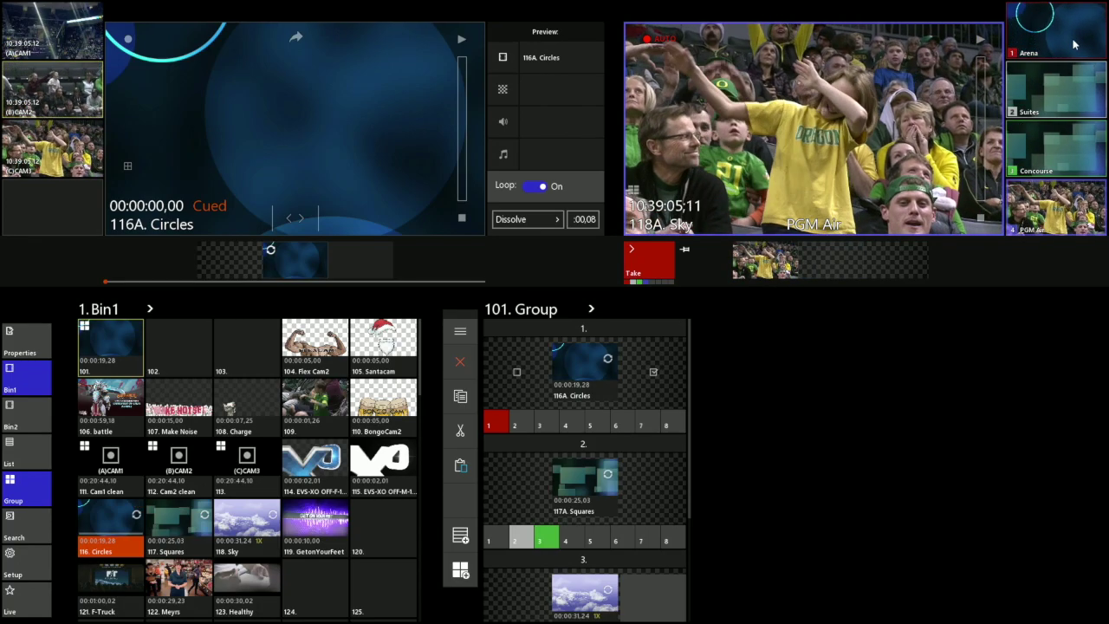
left_click(1074, 47)
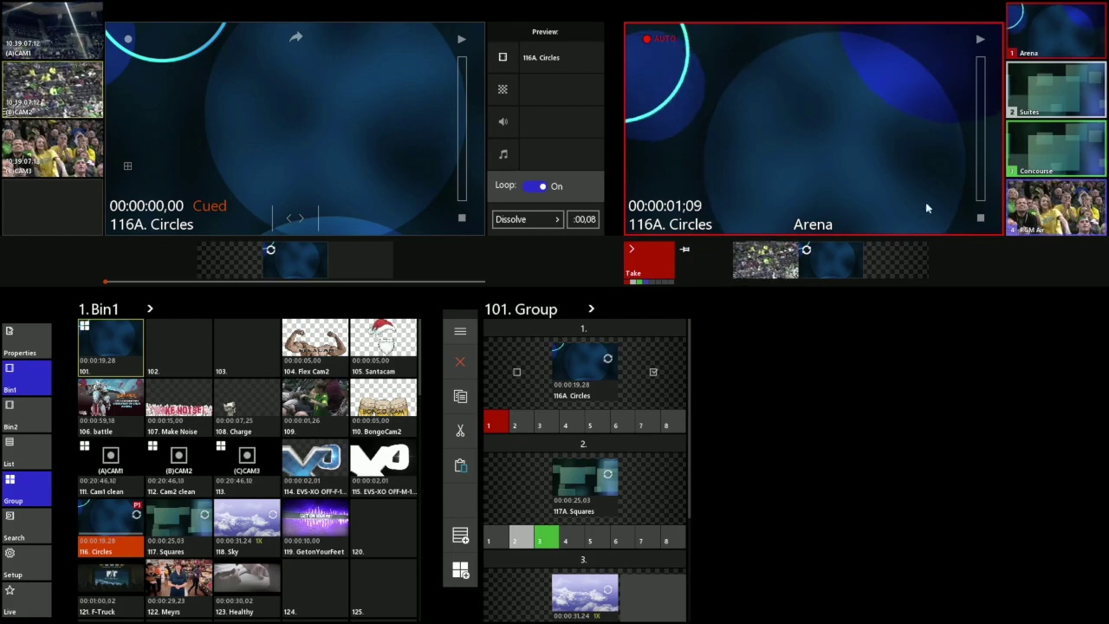
left_click(847, 267)
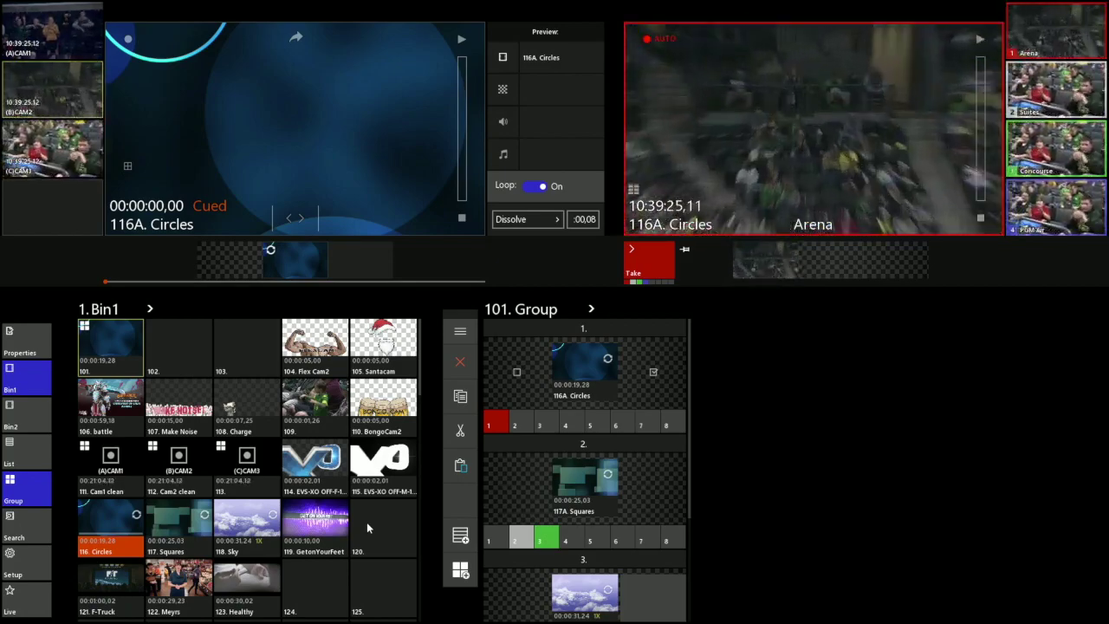
Step: Create a list in bin slot 102 and add clip 122 Meyrs as its first entry
left_click(315, 595)
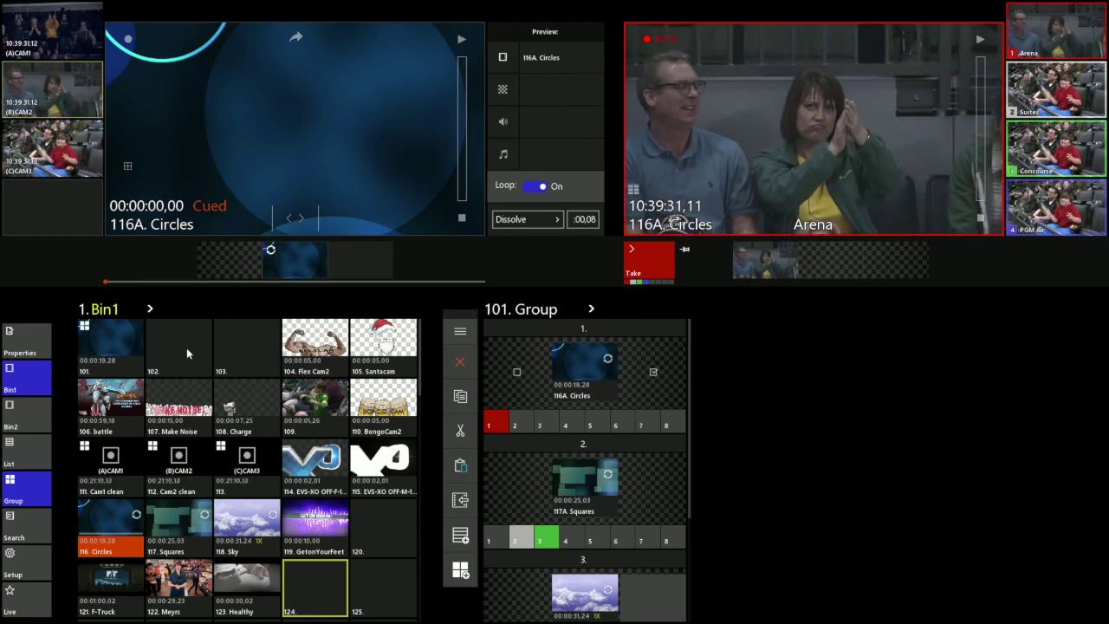
left_click(186, 347)
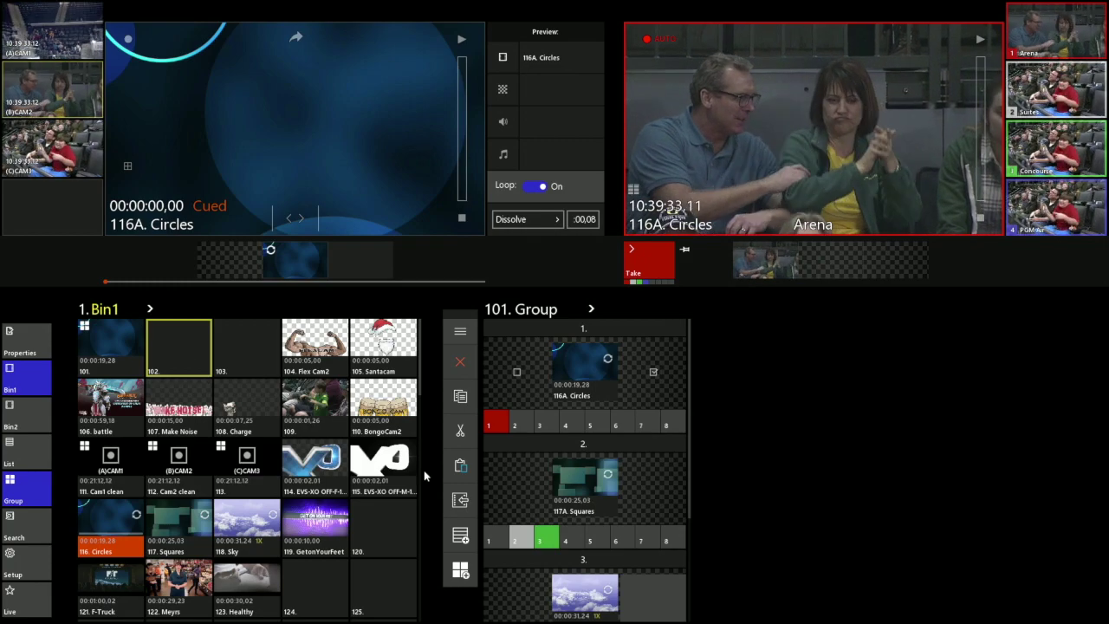
left_click(461, 538)
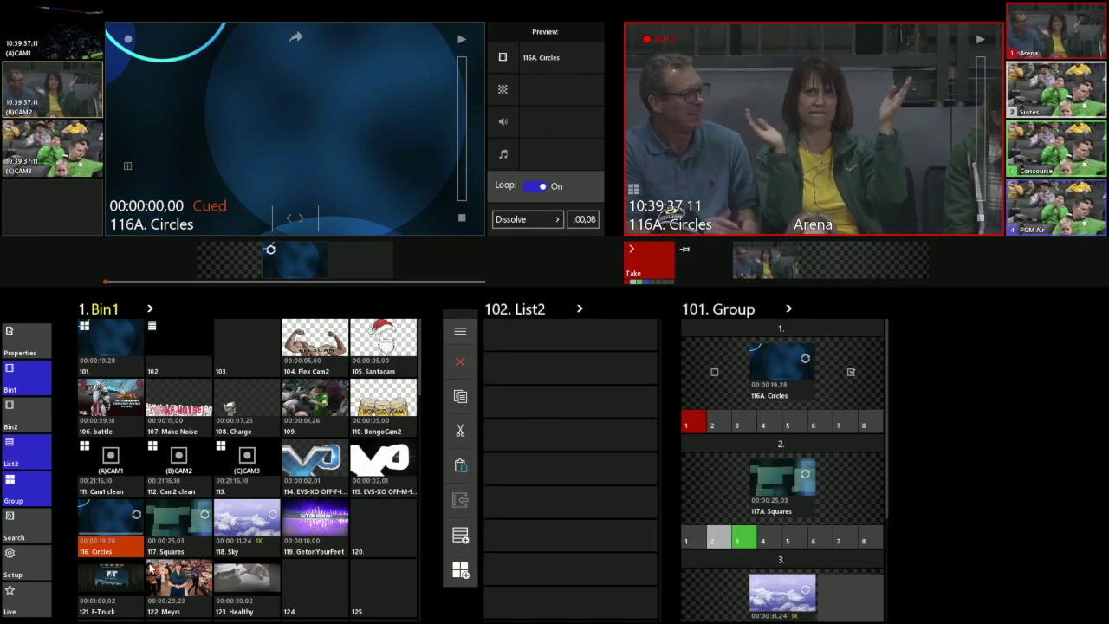
left_click_drag(172, 590, 517, 378)
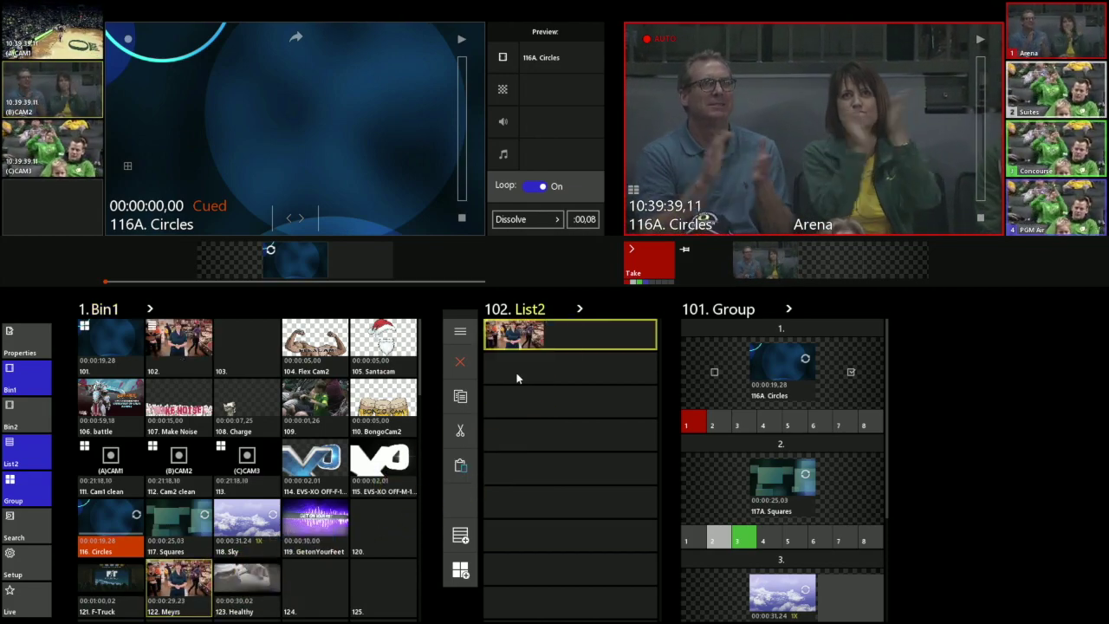
Step: Add clips 123 Healthy and 121 F-Truck to the list, with F-Truck second and Healthy third
left_click(241, 589)
mouse_move(241, 590)
left_mouse_down()
mouse_move(533, 498)
mouse_move(561, 451)
left_mouse_up()
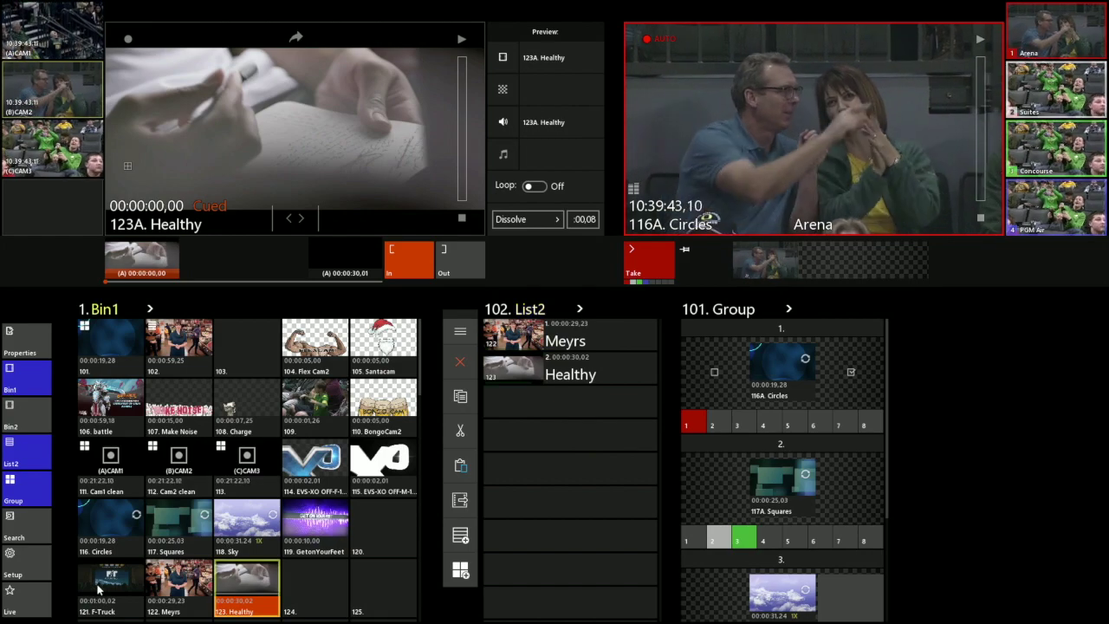
mouse_move(111, 587)
left_mouse_down()
mouse_move(508, 555)
mouse_move(559, 413)
left_mouse_up()
mouse_move(594, 366)
left_mouse_down()
mouse_move(578, 422)
mouse_move(589, 429)
left_mouse_up()
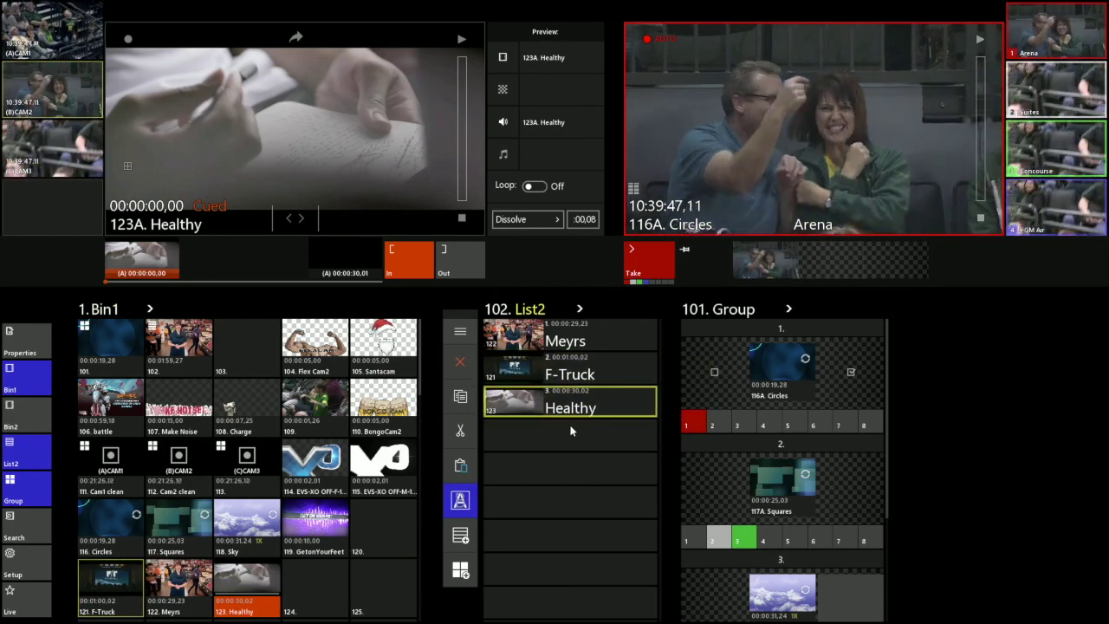
Step: Cue list 102 from its Meyrs entry and take it to the outputs
left_click(576, 342)
left_click(664, 268)
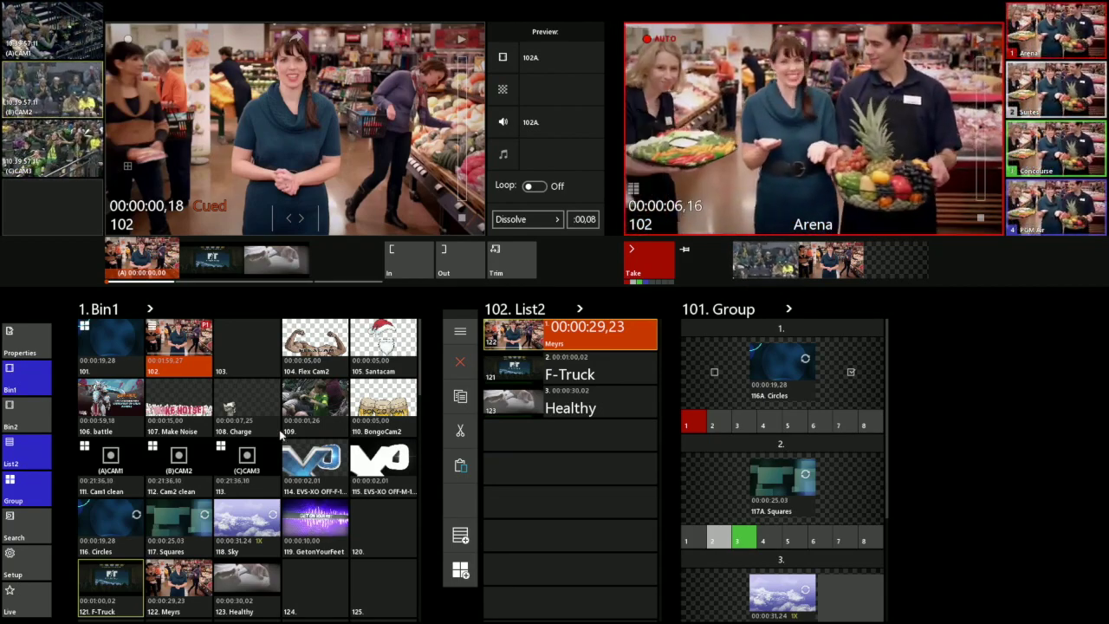
Step: Add clip 106 battle as the fourth entry of list 102 and take the F-Truck and battle entries to the outputs in turn
left_click_drag(130, 409, 546, 438)
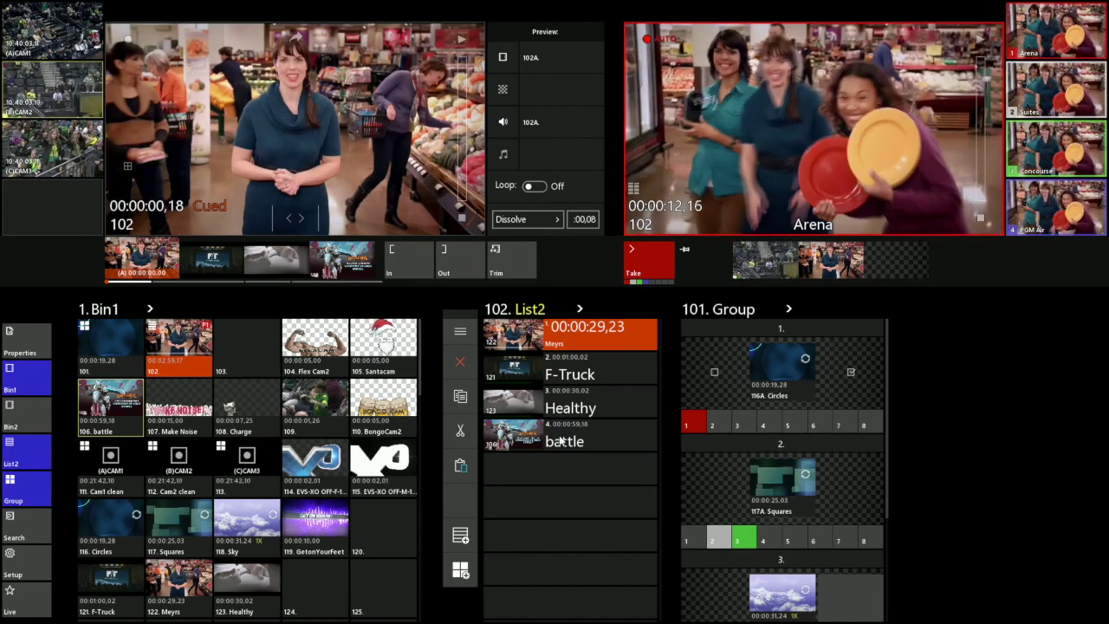
left_click(601, 370)
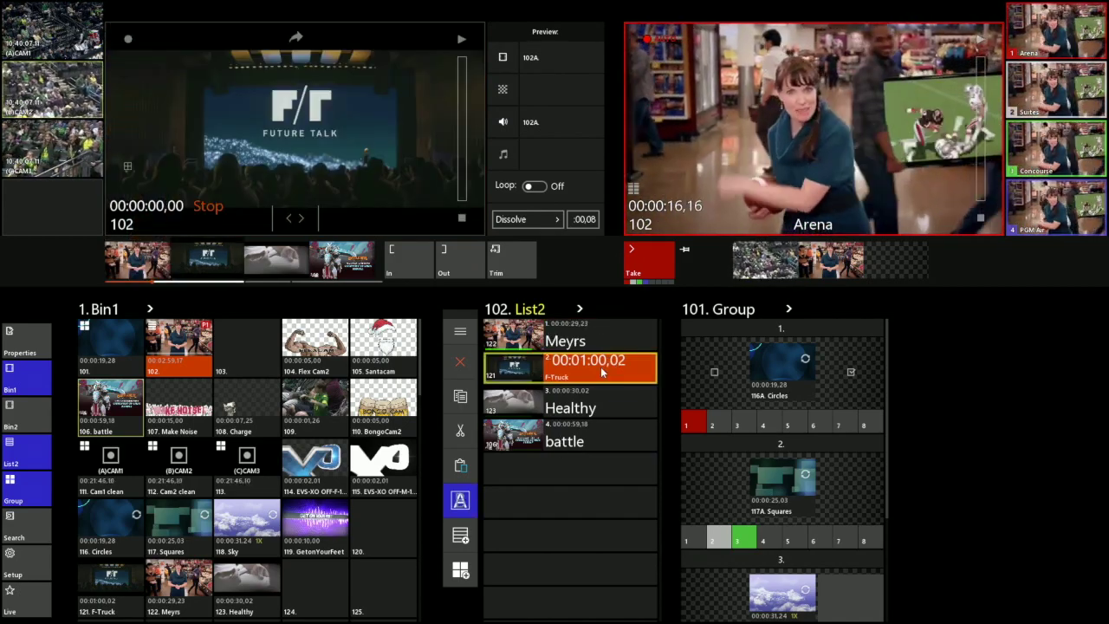
left_click(650, 256)
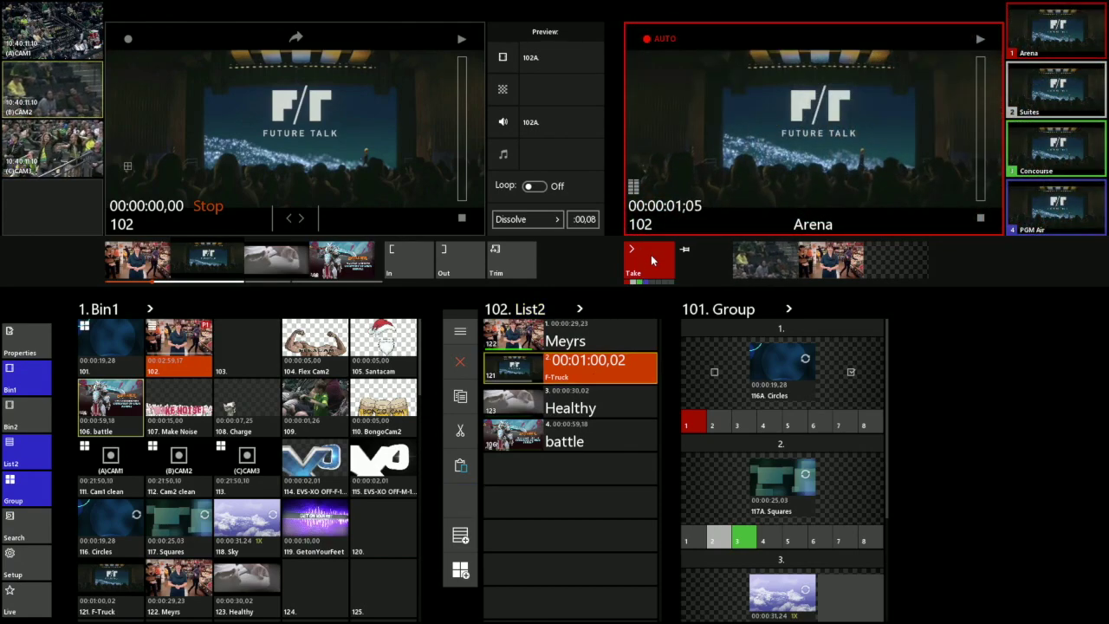
left_click(620, 429)
left_click(655, 262)
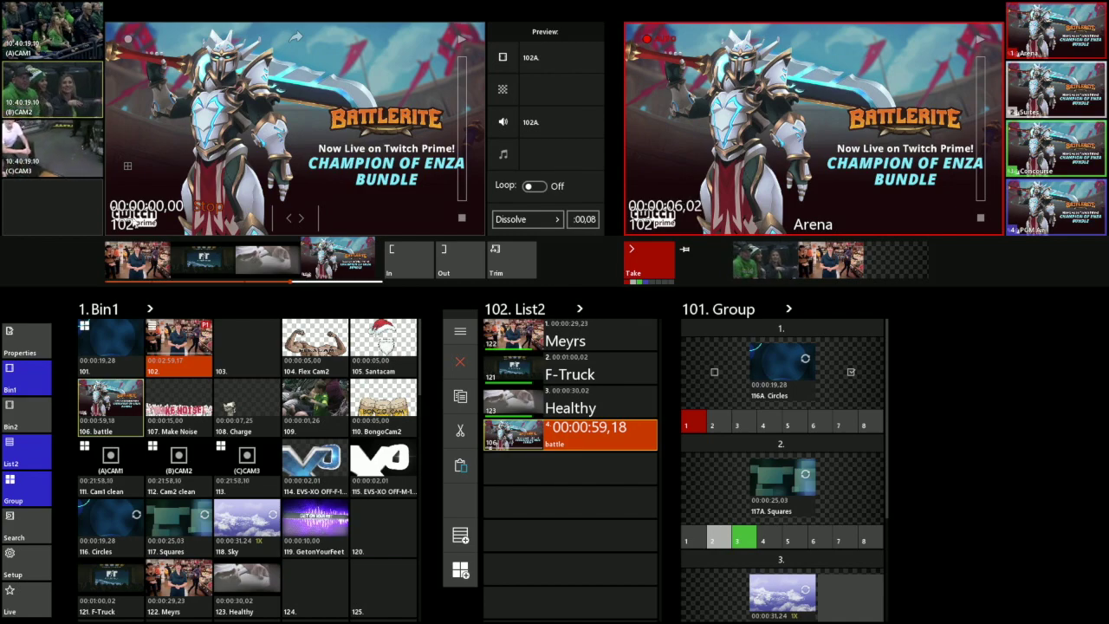
Step: Take live CAM2 to the outputs in place of the list and switch through CAM1, CAM2, CAM3 and back to CAM1
left_click(28, 103)
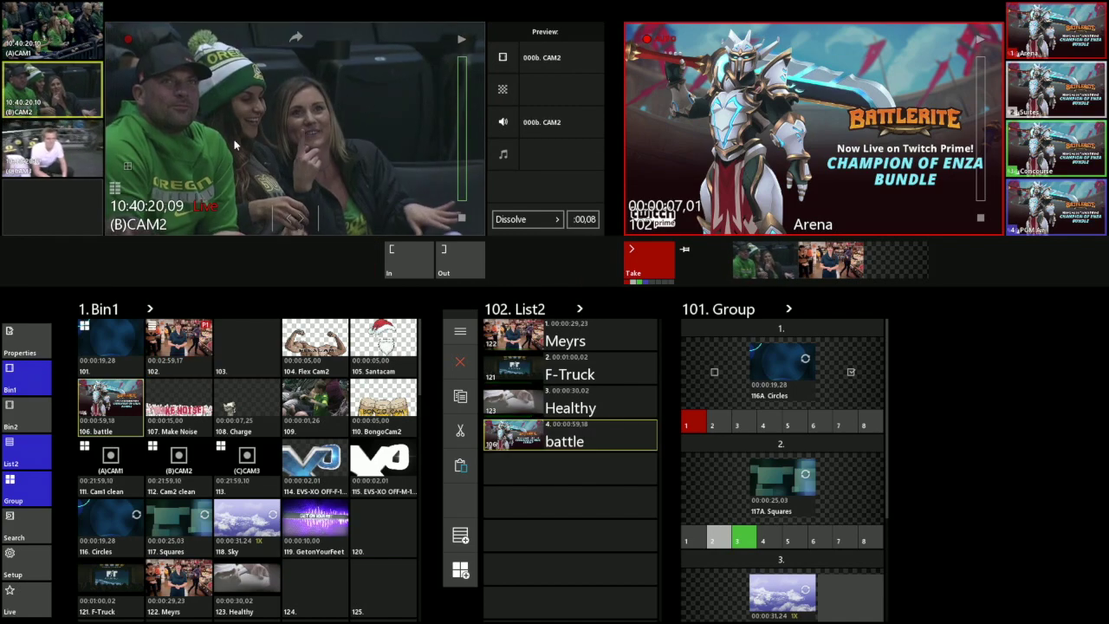
left_click(660, 257)
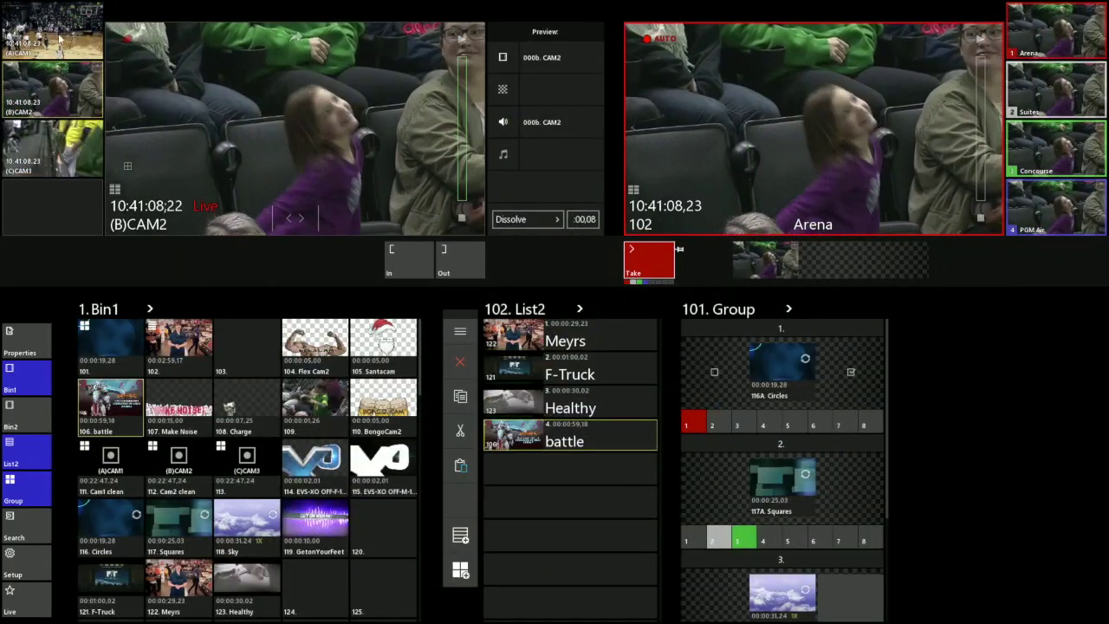
left_click(52, 35)
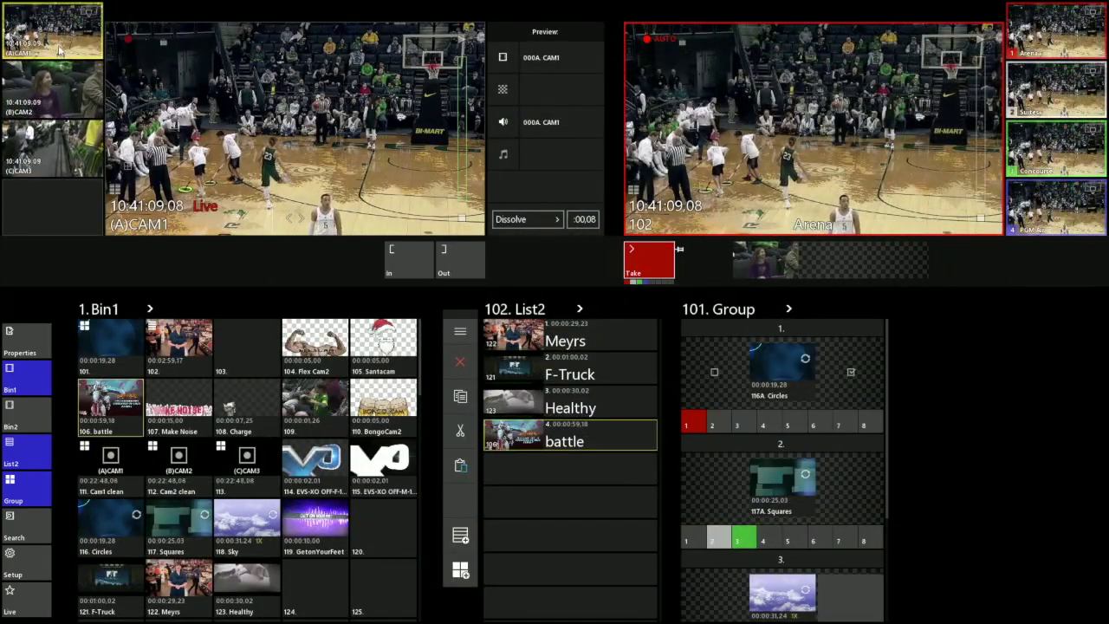
left_click(61, 98)
left_click(51, 147)
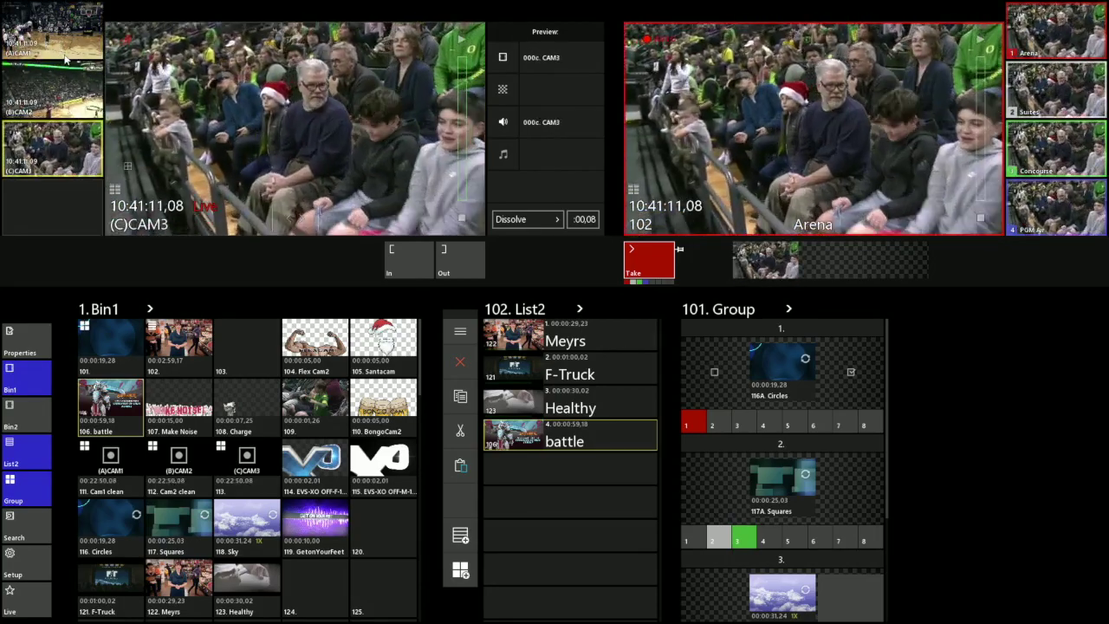
left_click(73, 32)
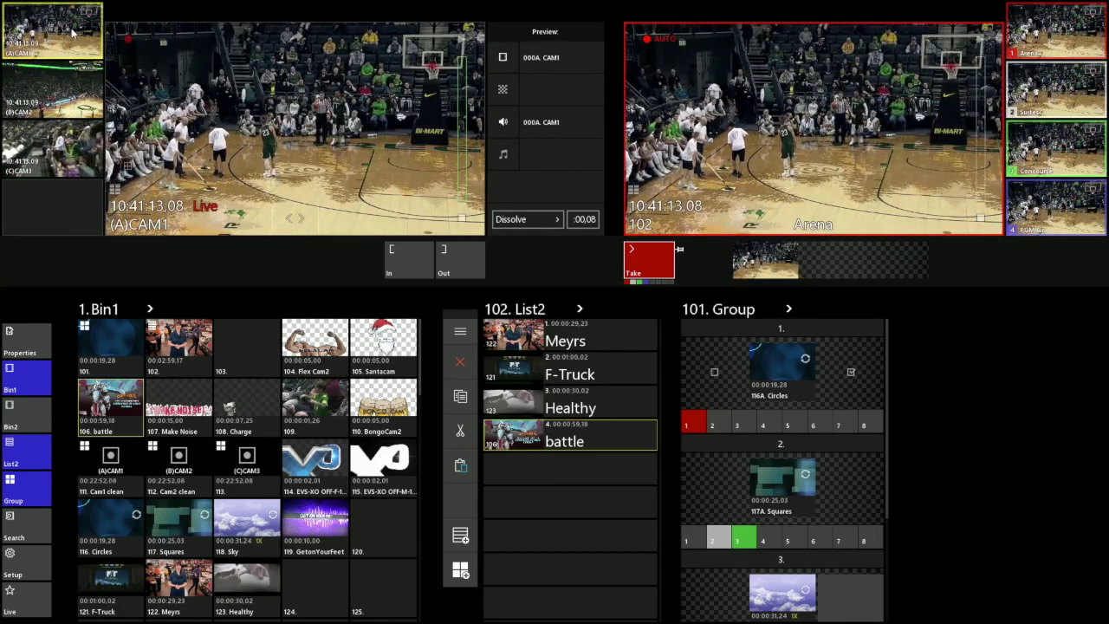